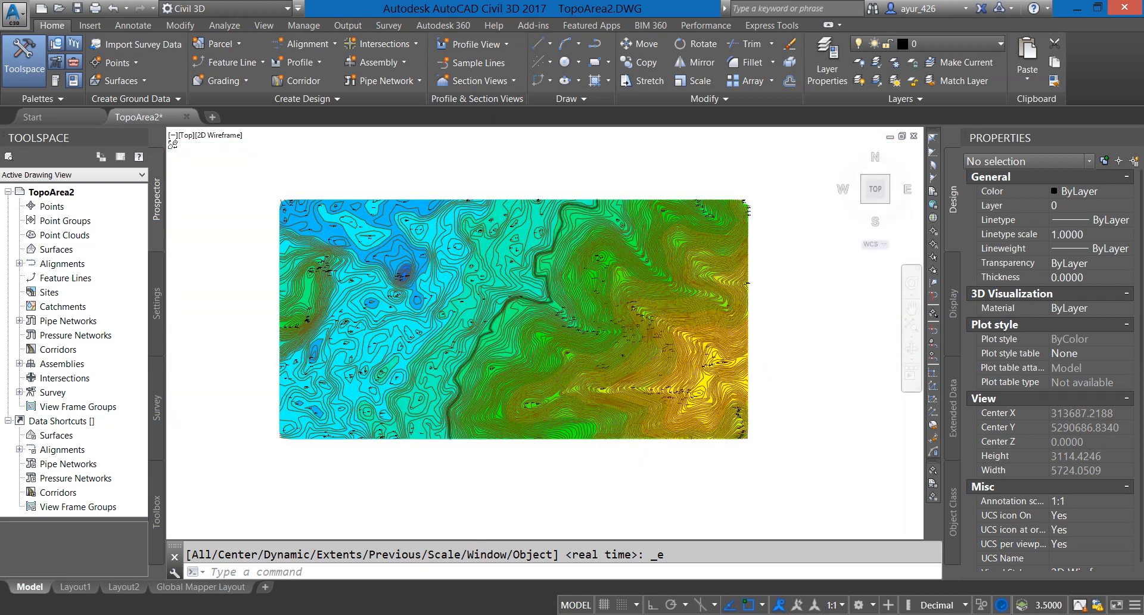
# - Examine the contour lines across the TopoArea2 terrain map, inspecting one contour's 3D polyline properties
pyautogui.scroll(3, 415, 286)
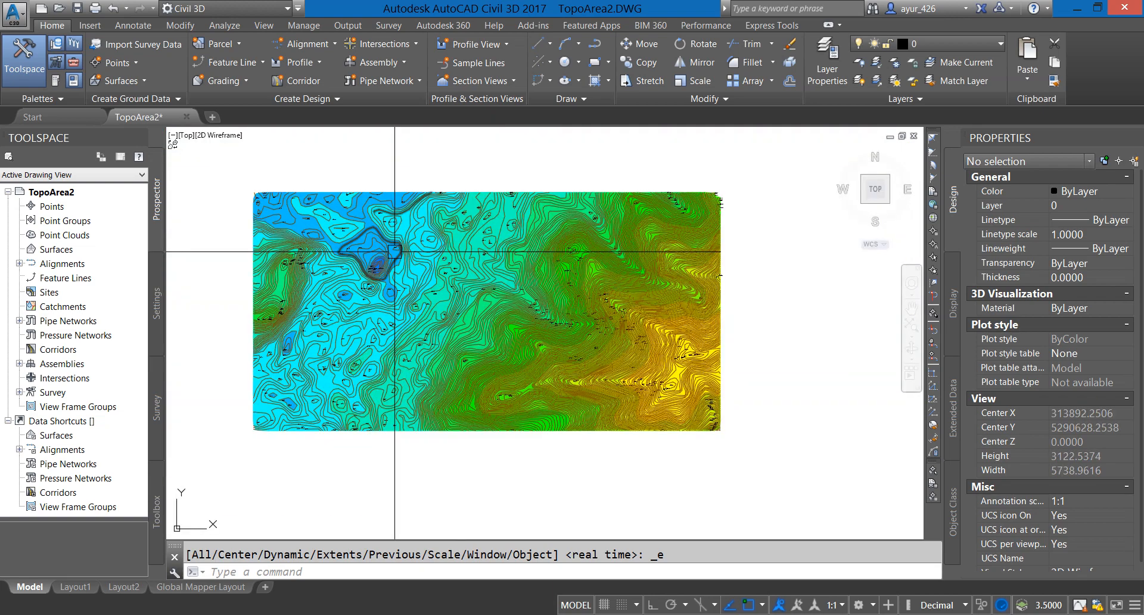
pyautogui.scroll(4, 442, 302)
pyautogui.click(818, 367)
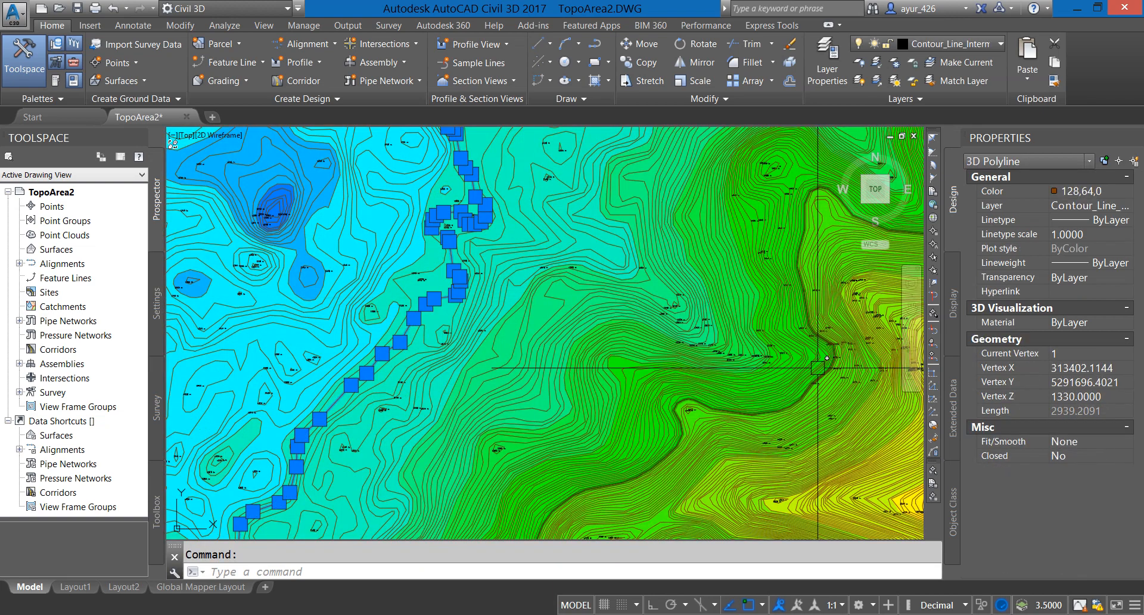
pyautogui.press('Escape')
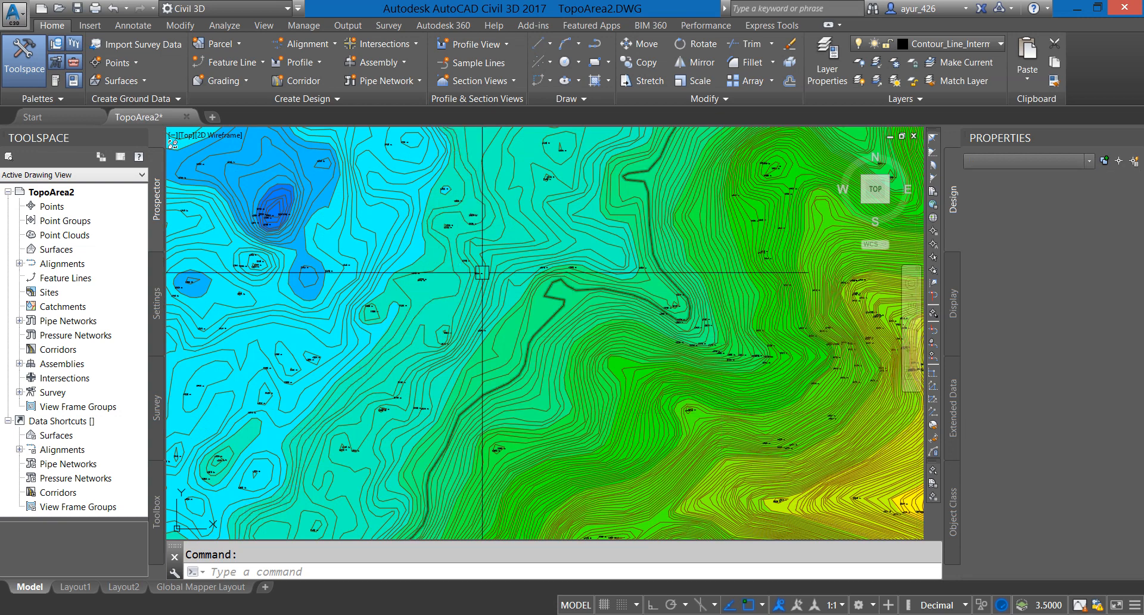
pyautogui.scroll(-2, 482, 274)
pyautogui.scroll(-4, 527, 337)
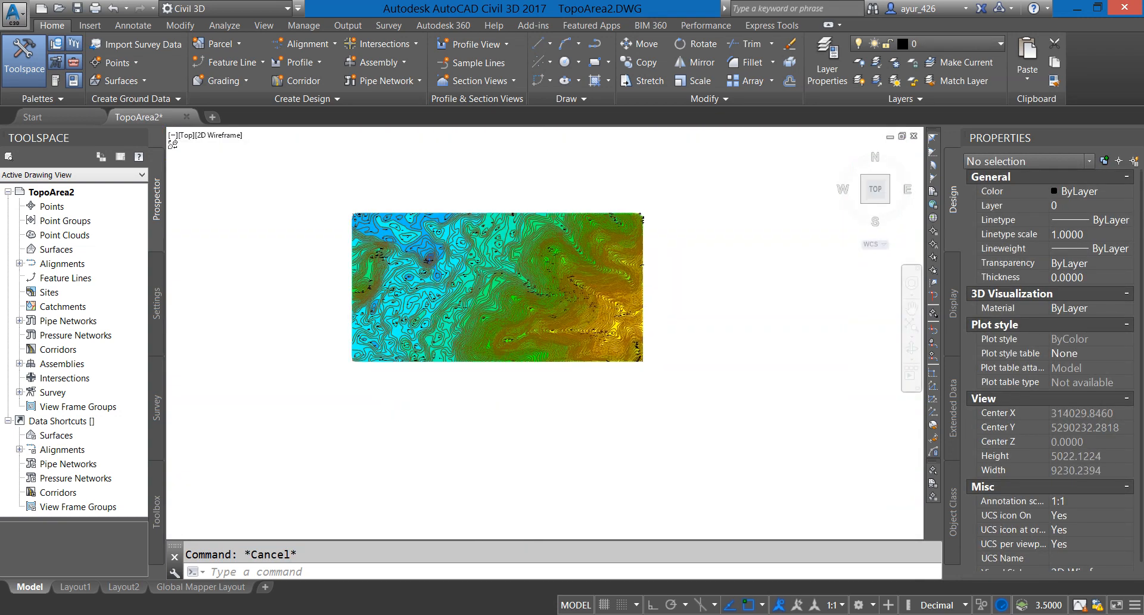
pyautogui.scroll(2, 528, 336)
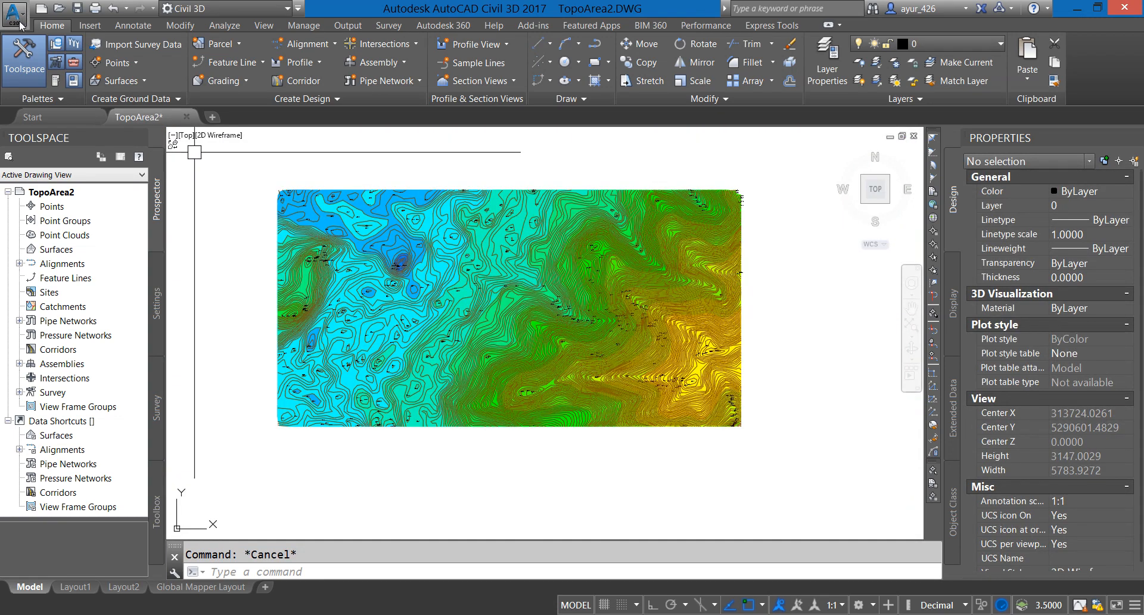
# - Open the recent drawing TopoArea3.DWG, continuing despite its foreign DWG origin
pyautogui.click(19, 23)
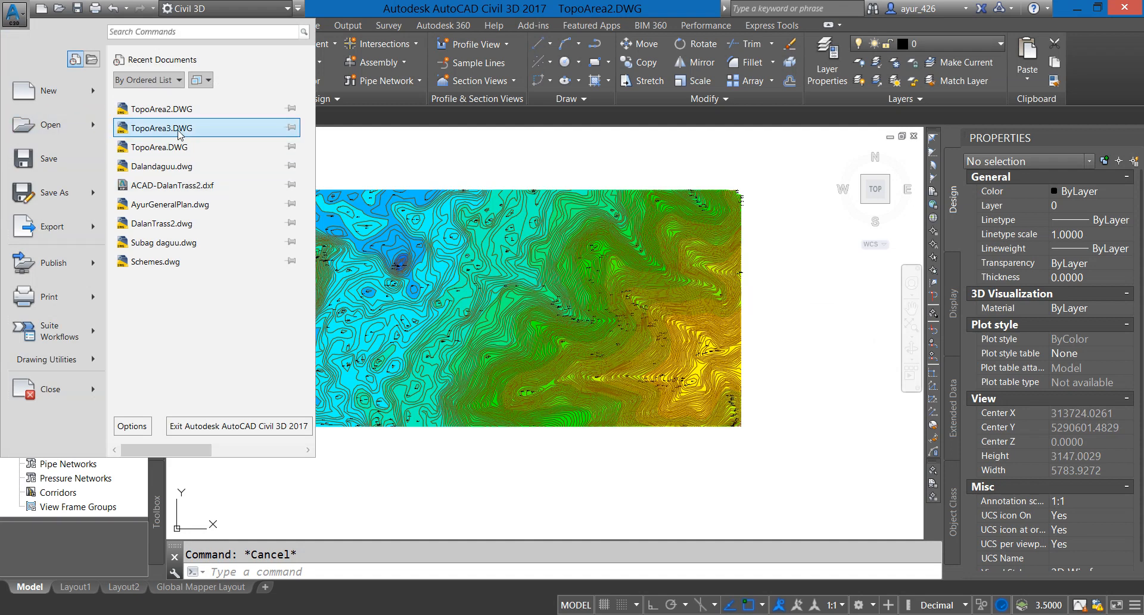
pyautogui.click(178, 130)
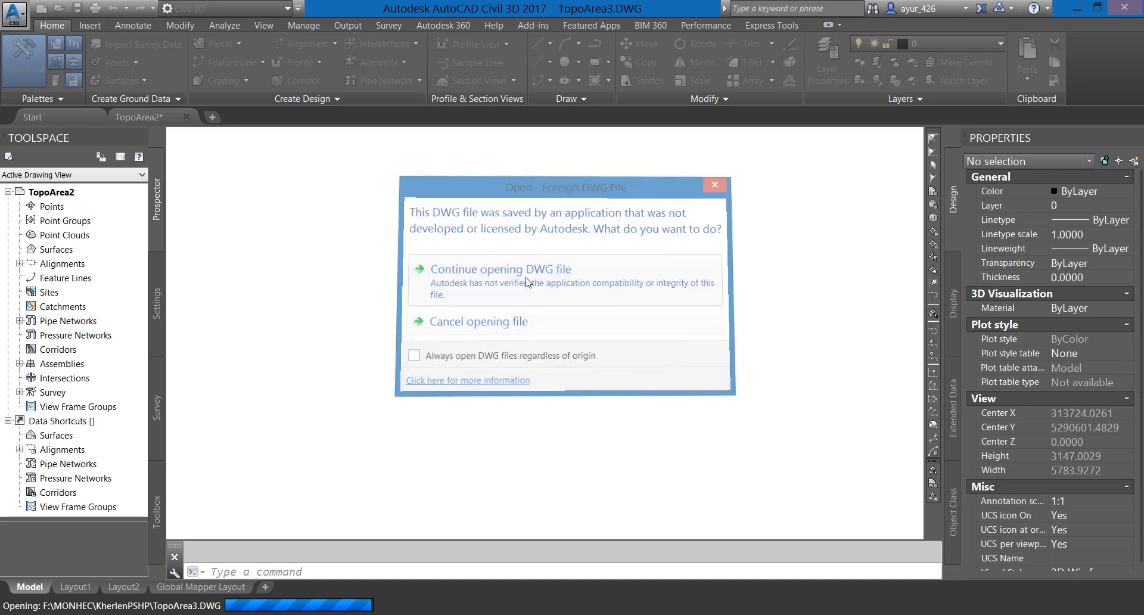
pyautogui.click(526, 282)
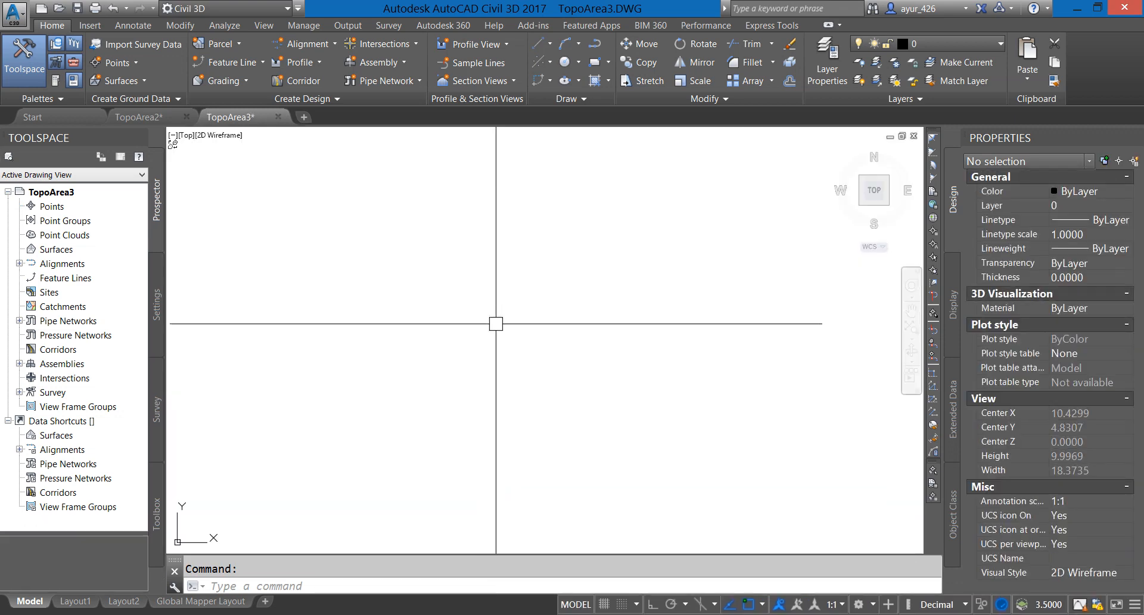
# - Examine the full extents of the TopoArea3 terrain and the elevation labels around its central depression
pyautogui.middleClick(499, 324)
pyautogui.middleClick(499, 324)
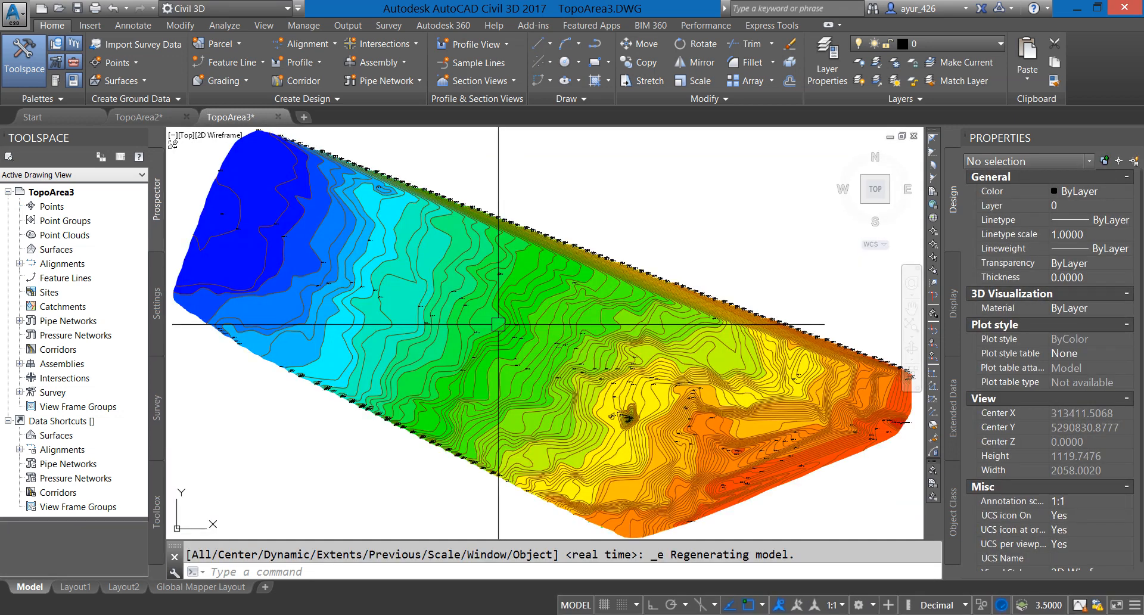
pyautogui.scroll(-2, 498, 325)
pyautogui.scroll(2, 500, 327)
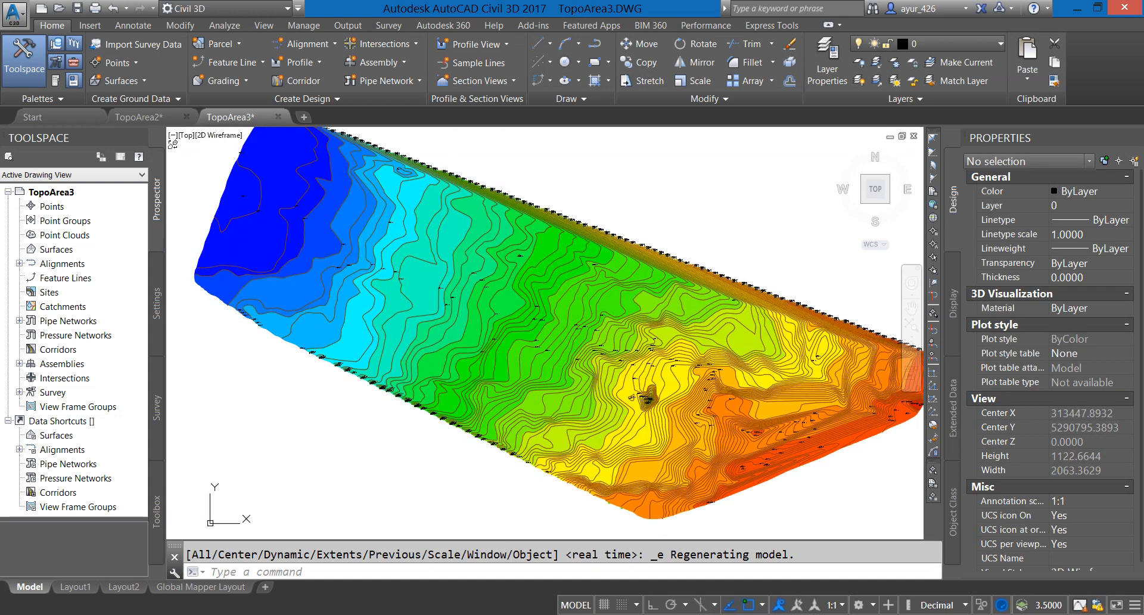
pyautogui.scroll(6, 669, 401)
pyautogui.scroll(-5, 699, 404)
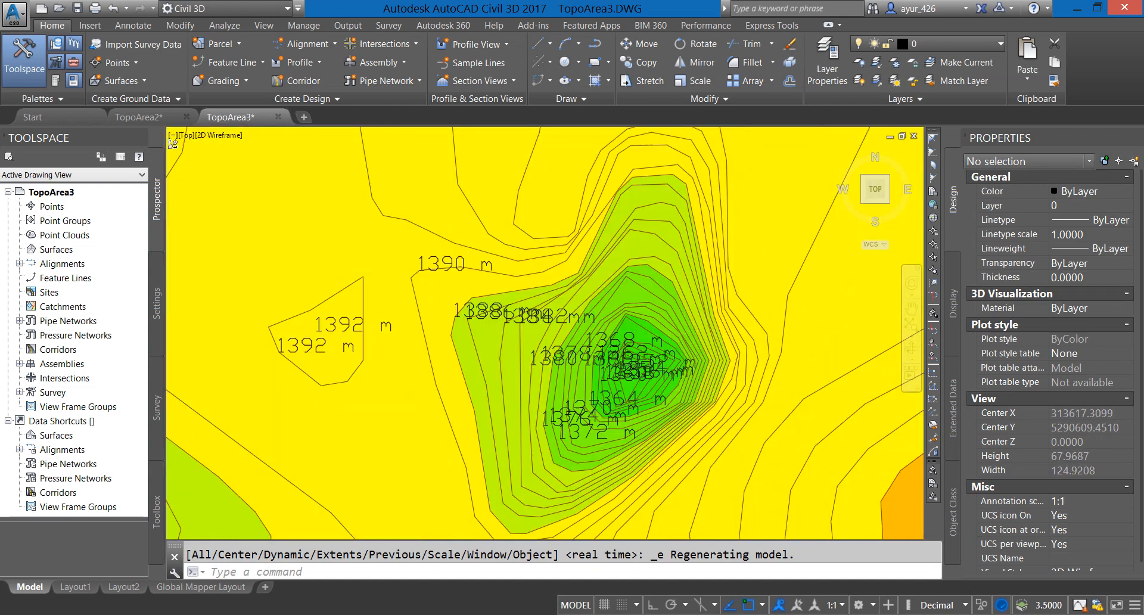
pyautogui.scroll(-3, 480, 350)
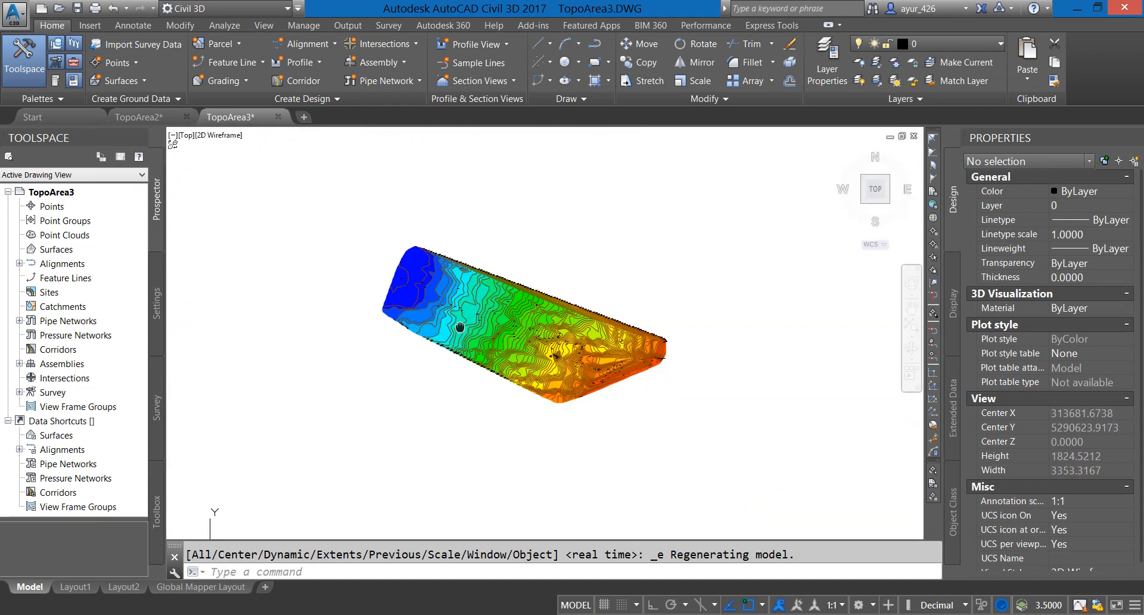
pyautogui.scroll(1, 480, 350)
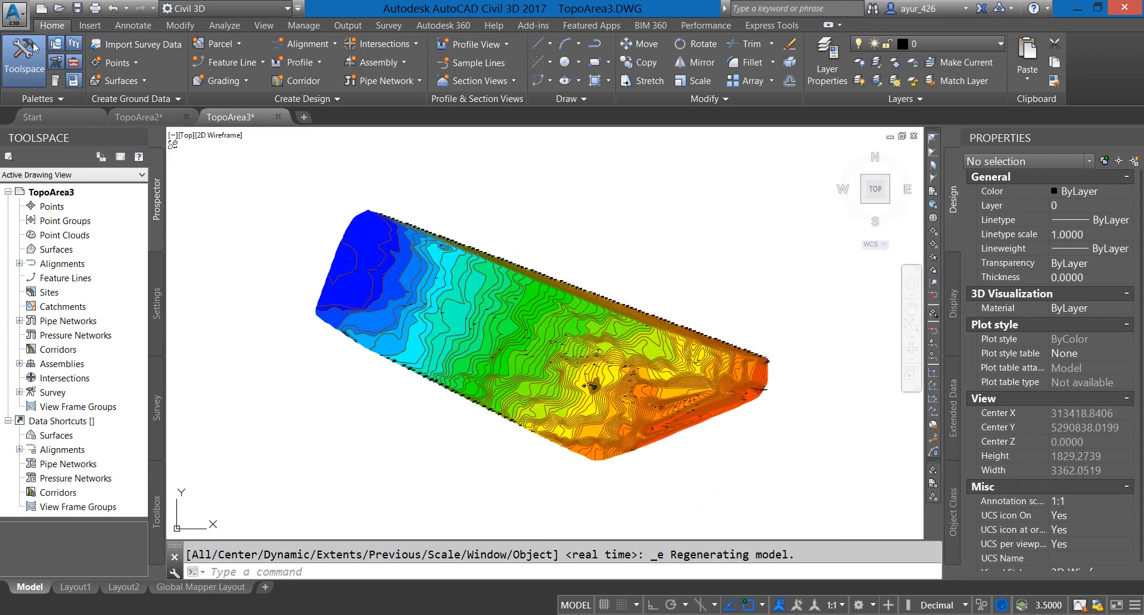
# - Set the TopoArea3 drawing units to Meters for inserted content and International for lighting intensity
pyautogui.click(14, 13)
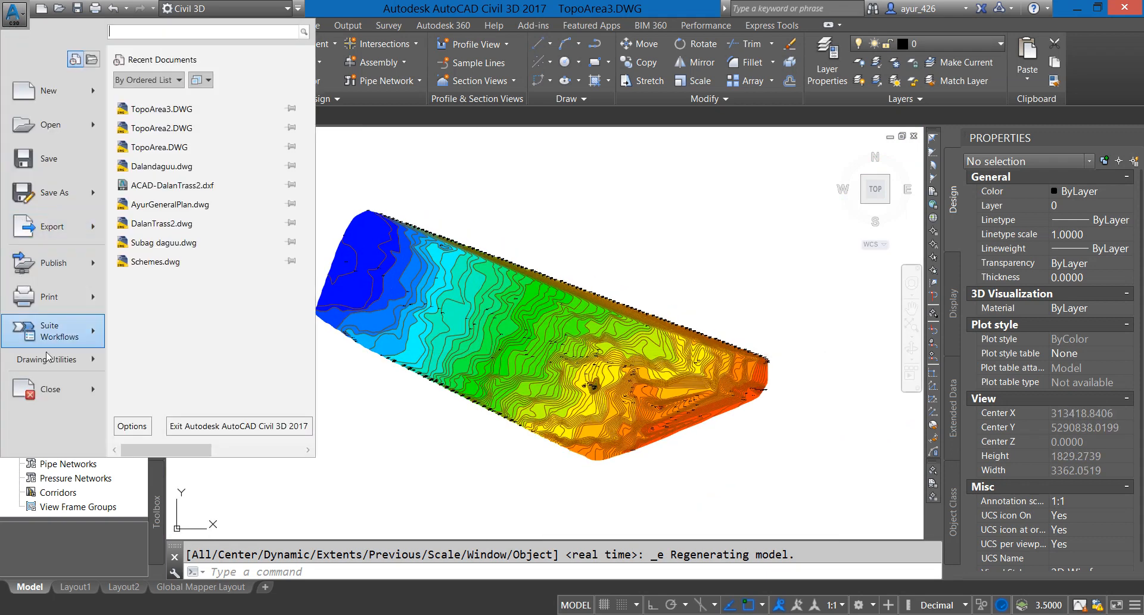
pyautogui.moveTo(65, 359)
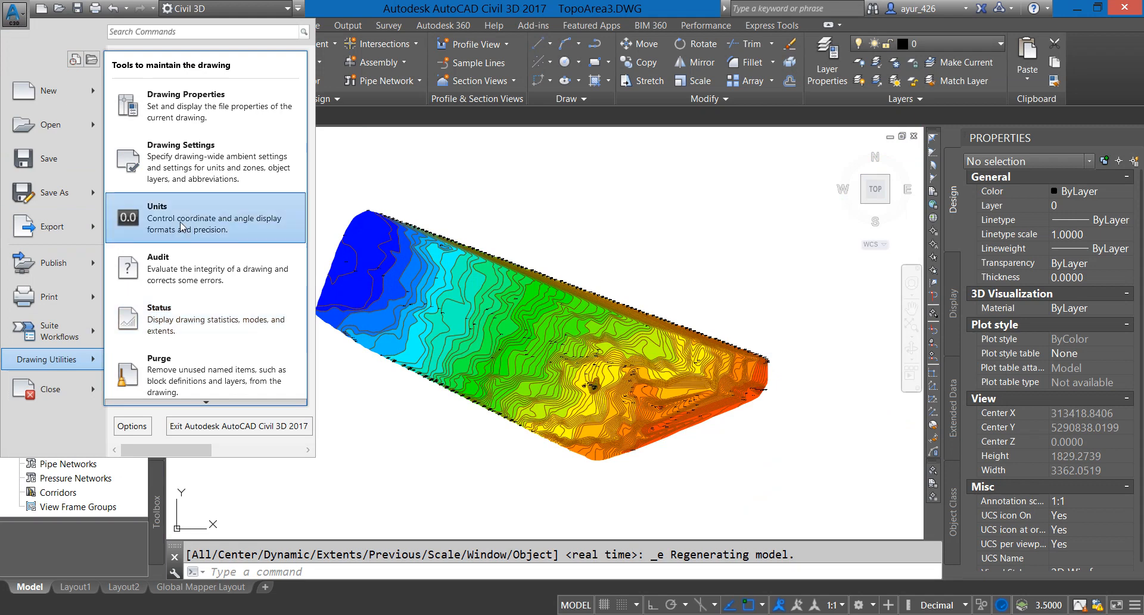
pyautogui.click(158, 218)
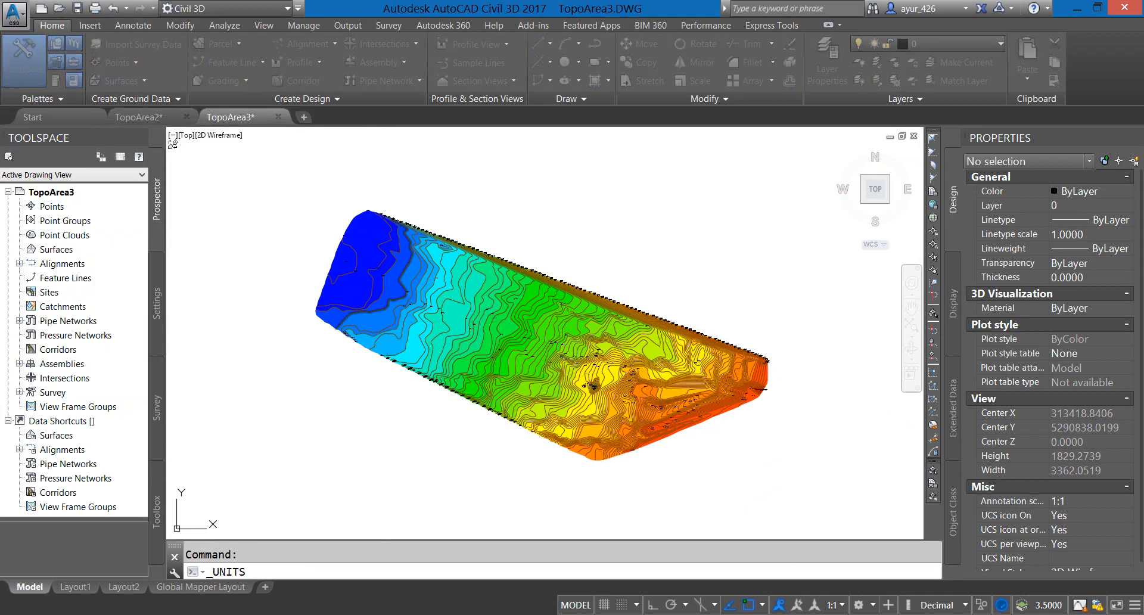
pyautogui.moveTo(1077, 133); pyautogui.dragTo(424, 118)
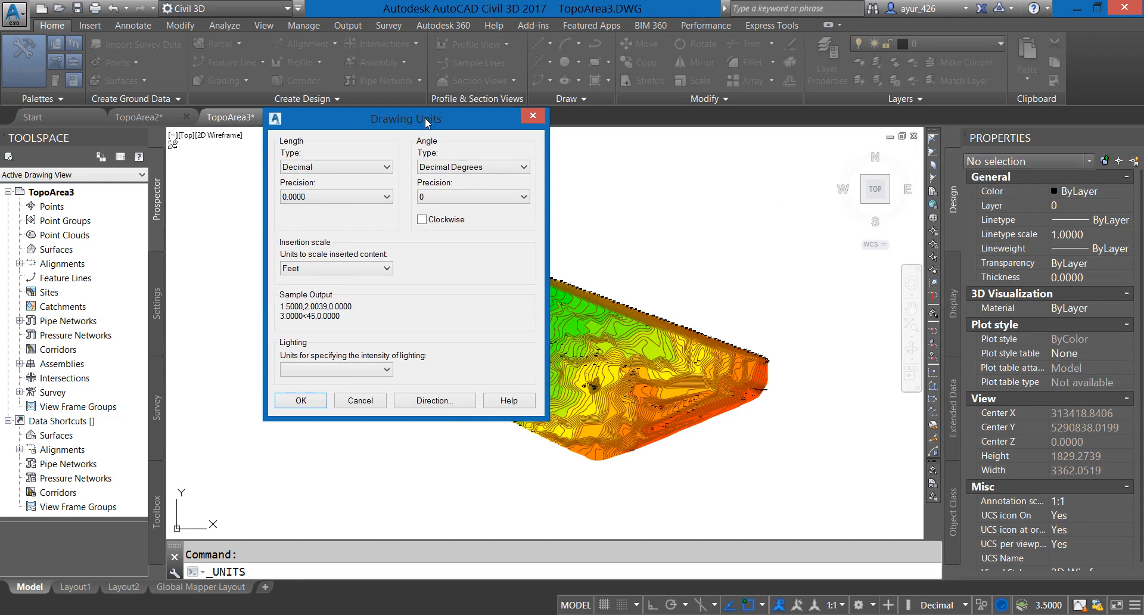
pyautogui.click(356, 271)
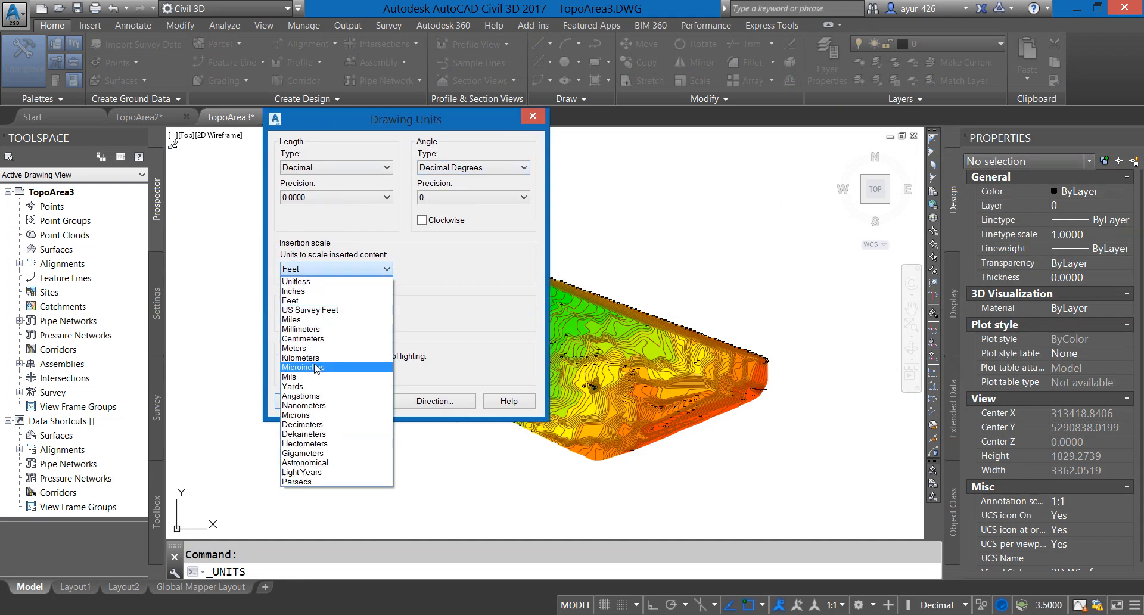
pyautogui.click(313, 348)
pyautogui.click(342, 371)
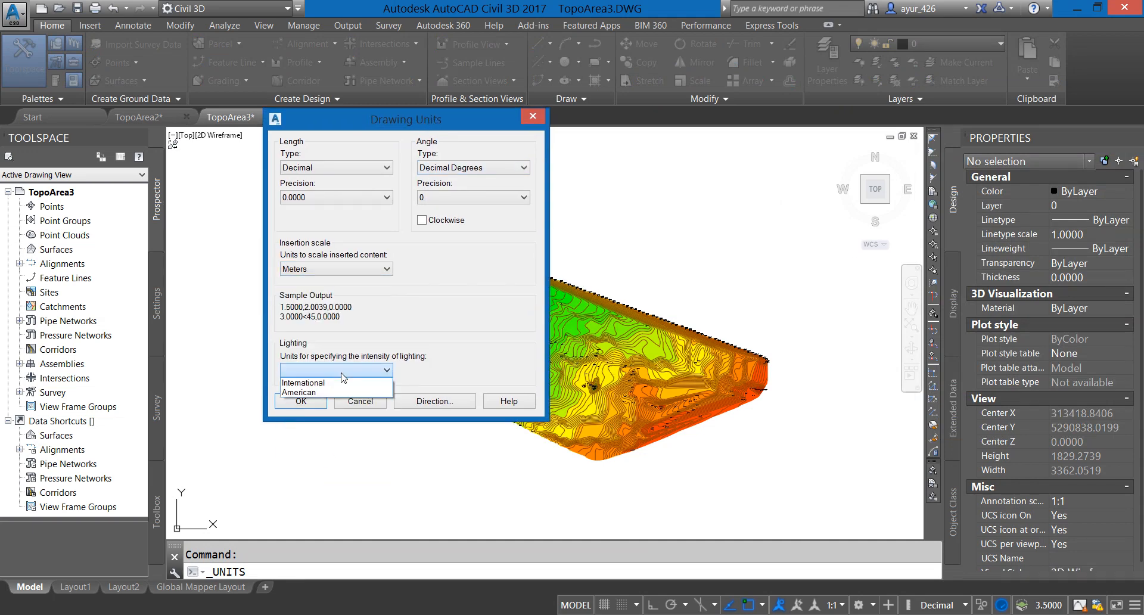
pyautogui.click(304, 382)
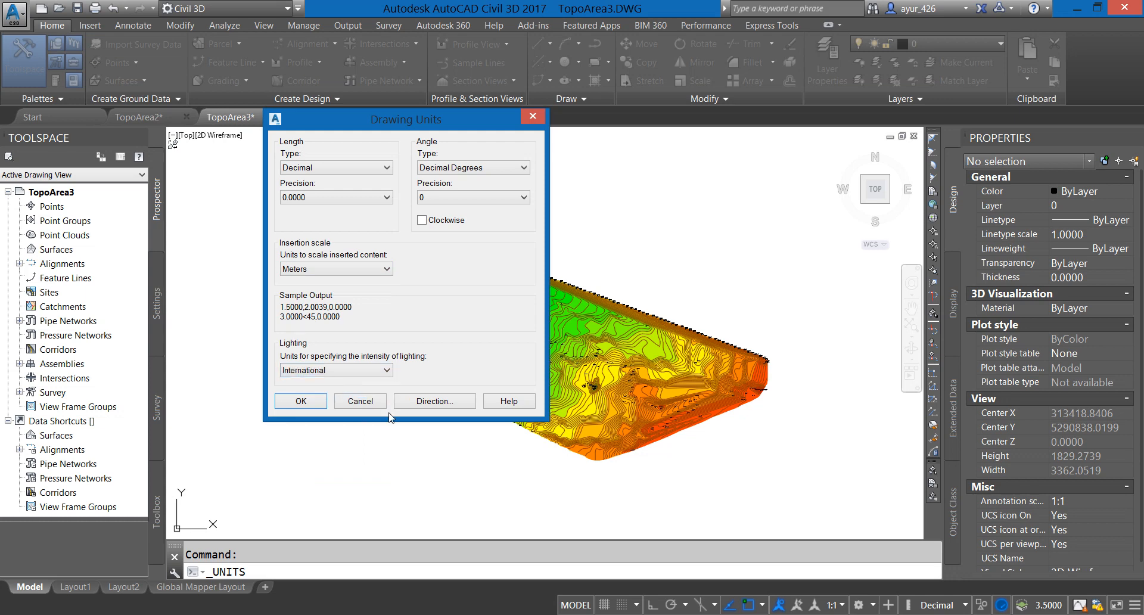
pyautogui.click(300, 401)
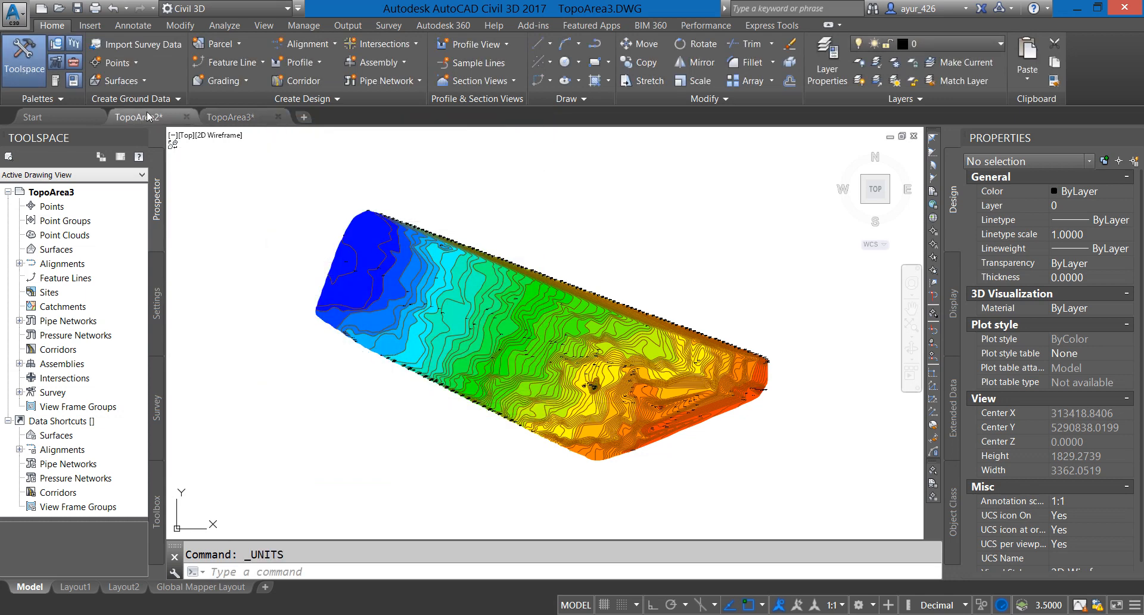
# - Switch to the TopoArea2 drawing and set its insertion scale units to Meters and lighting units to International
pyautogui.click(148, 116)
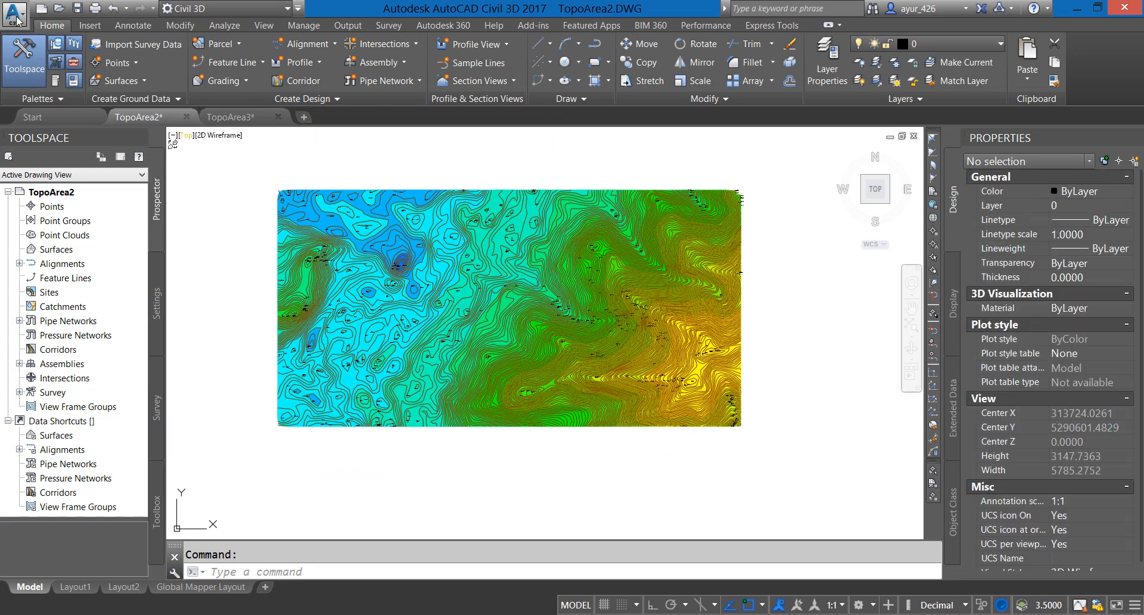
pyautogui.click(17, 20)
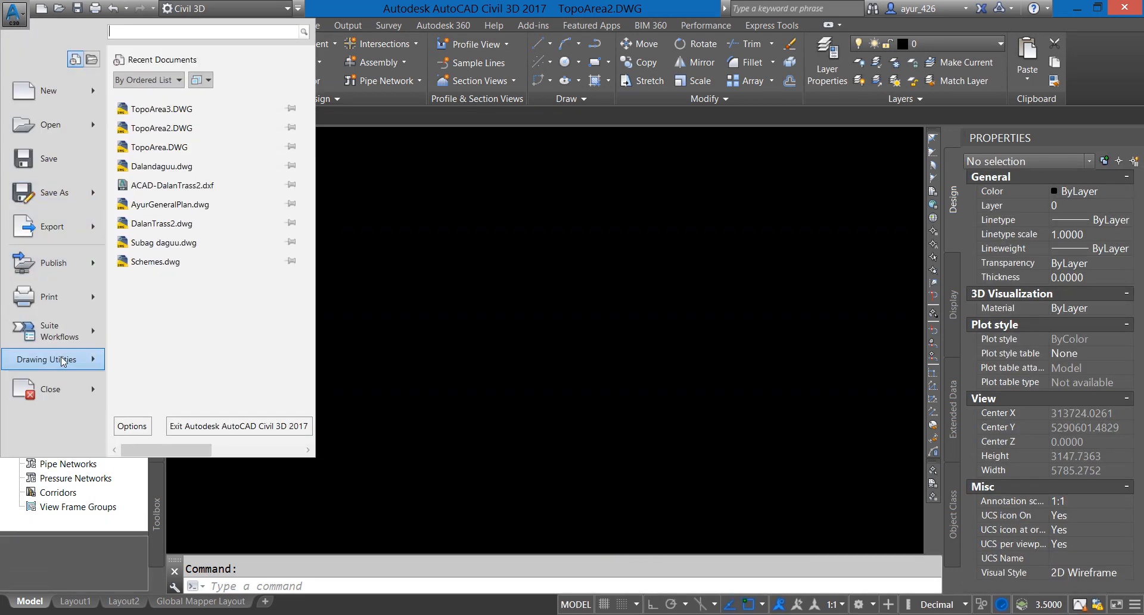
pyautogui.moveTo(61, 360)
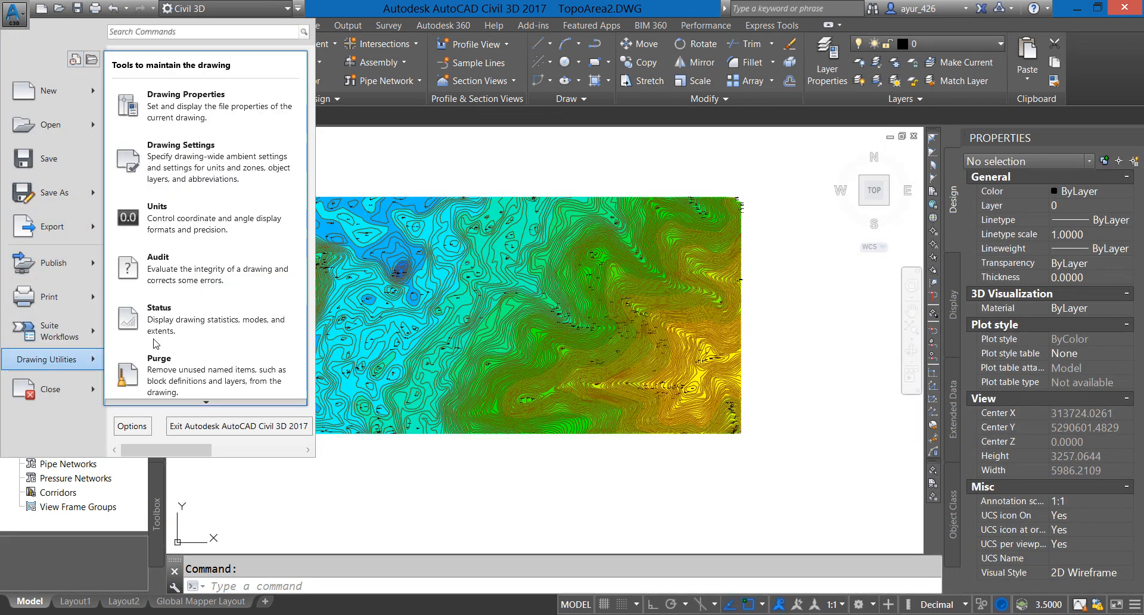
pyautogui.click(180, 224)
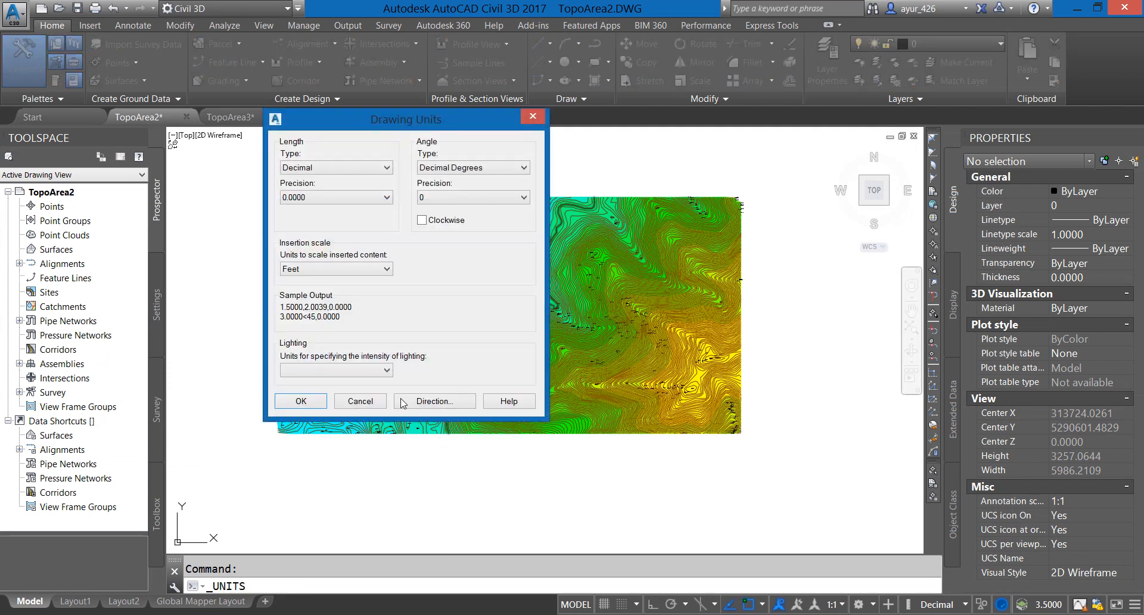
pyautogui.click(334, 269)
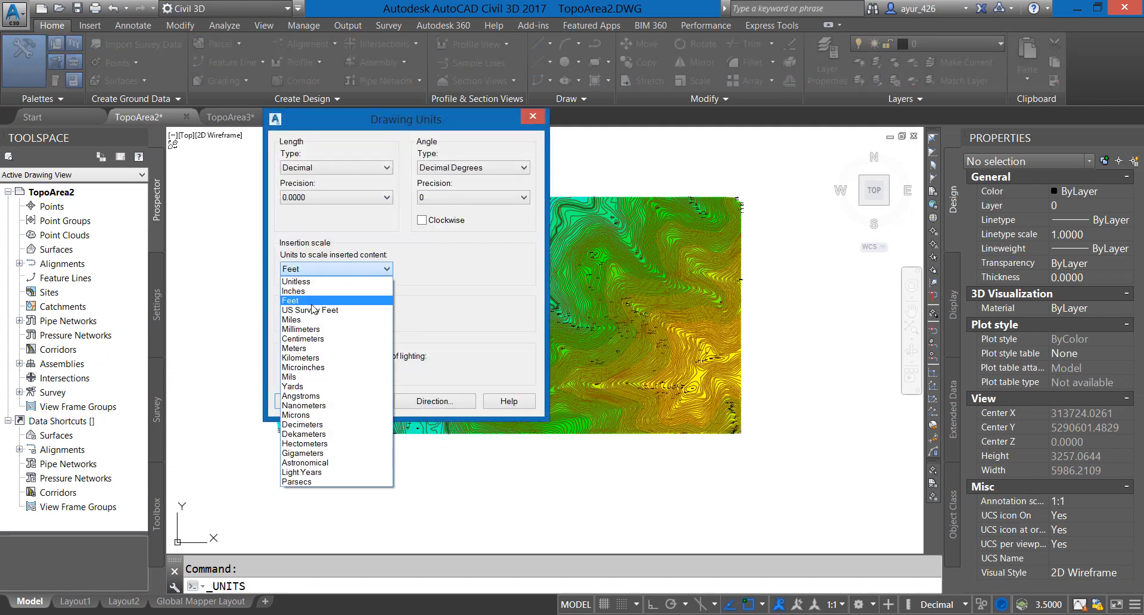
pyautogui.click(298, 348)
pyautogui.click(339, 376)
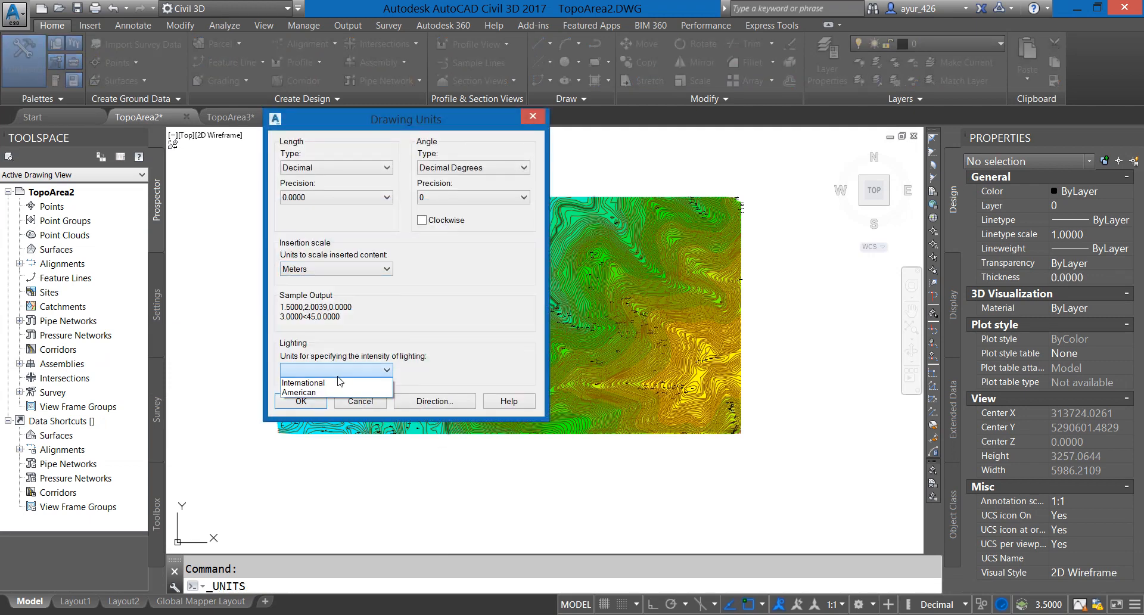
pyautogui.click(329, 384)
pyautogui.click(301, 401)
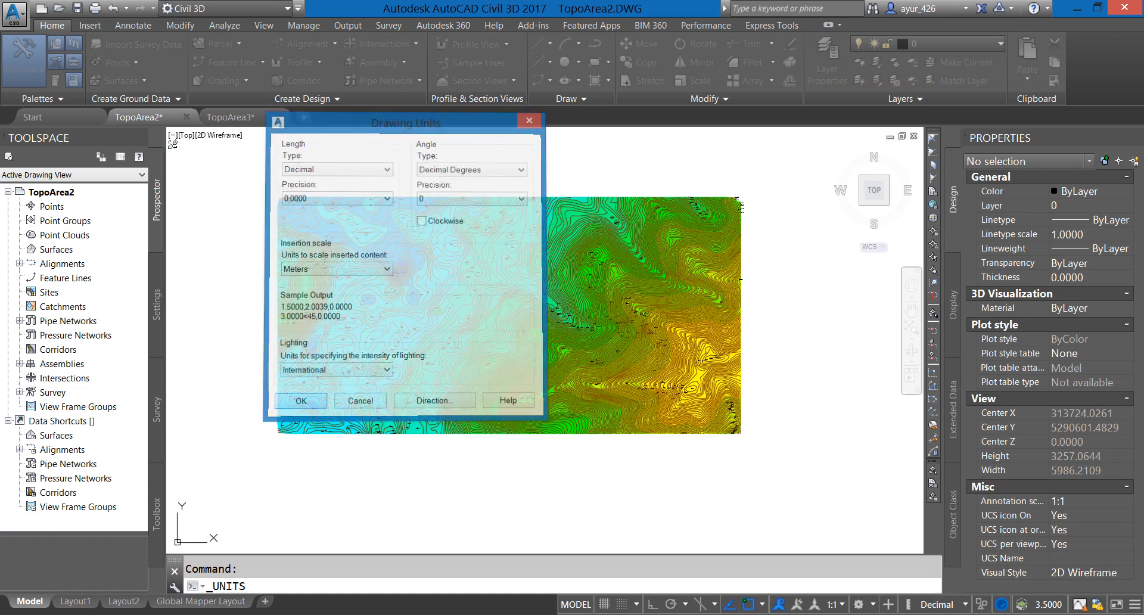
# - Select the entire terrain in the TopoArea3 drawing and copy it to the clipboard
pyautogui.moveTo(255, 275); pyautogui.dragTo(243, 275, button='middle')
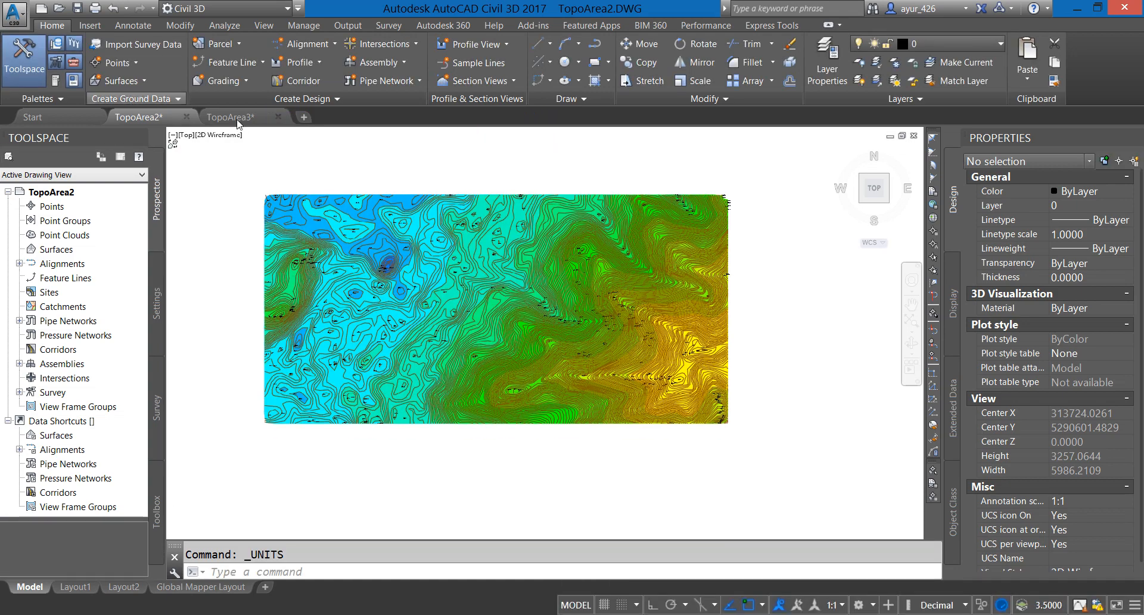
pyautogui.click(232, 117)
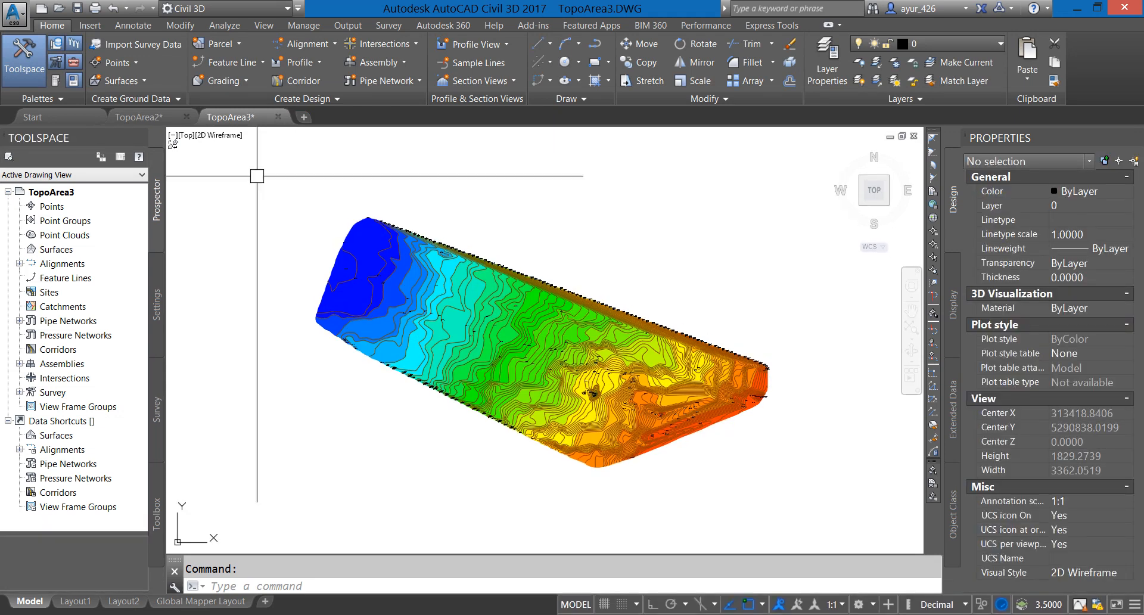
pyautogui.click(255, 174)
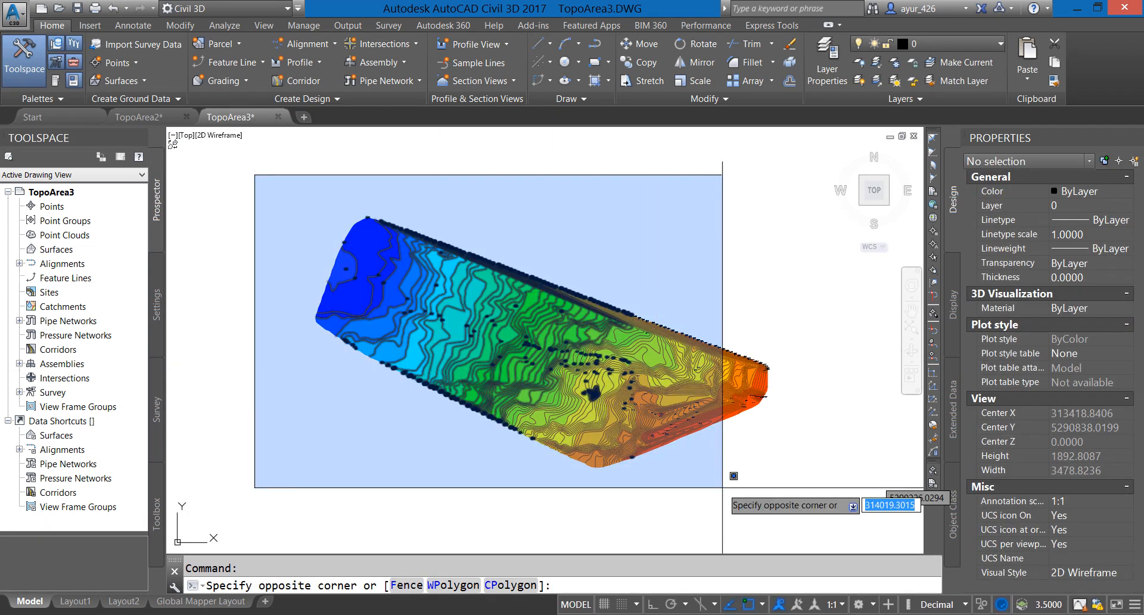
pyautogui.click(802, 490)
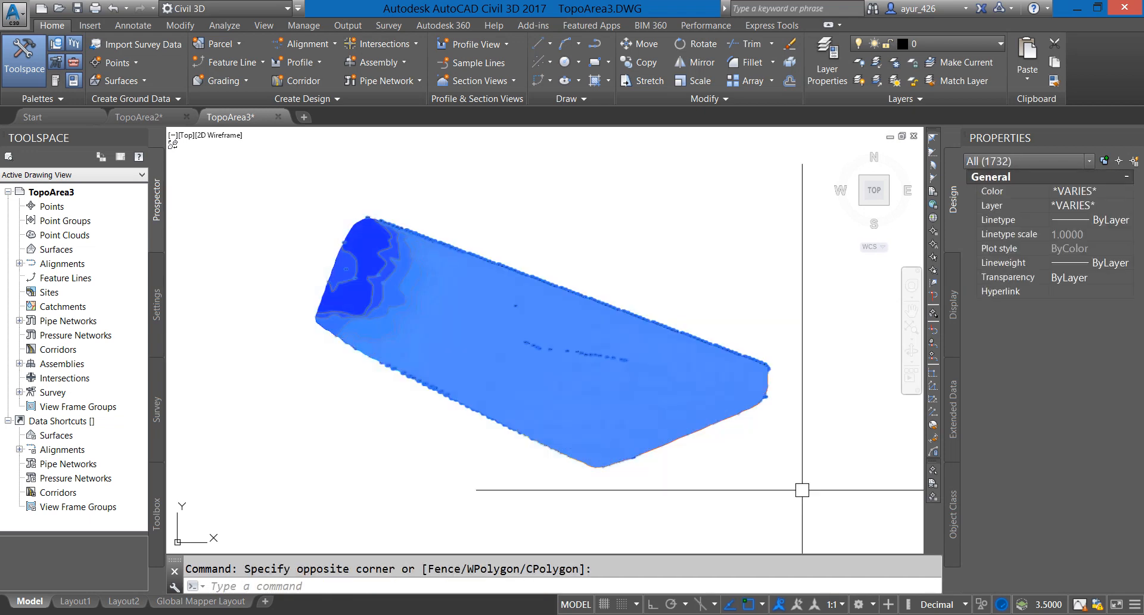
pyautogui.rightClick(801, 254)
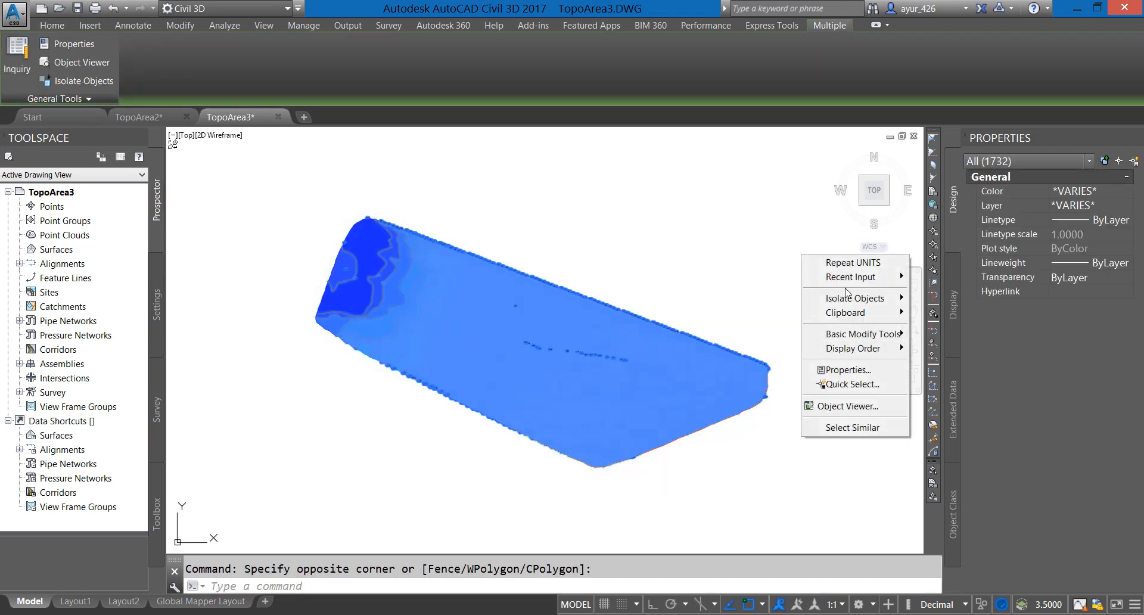
pyautogui.moveTo(844, 313)
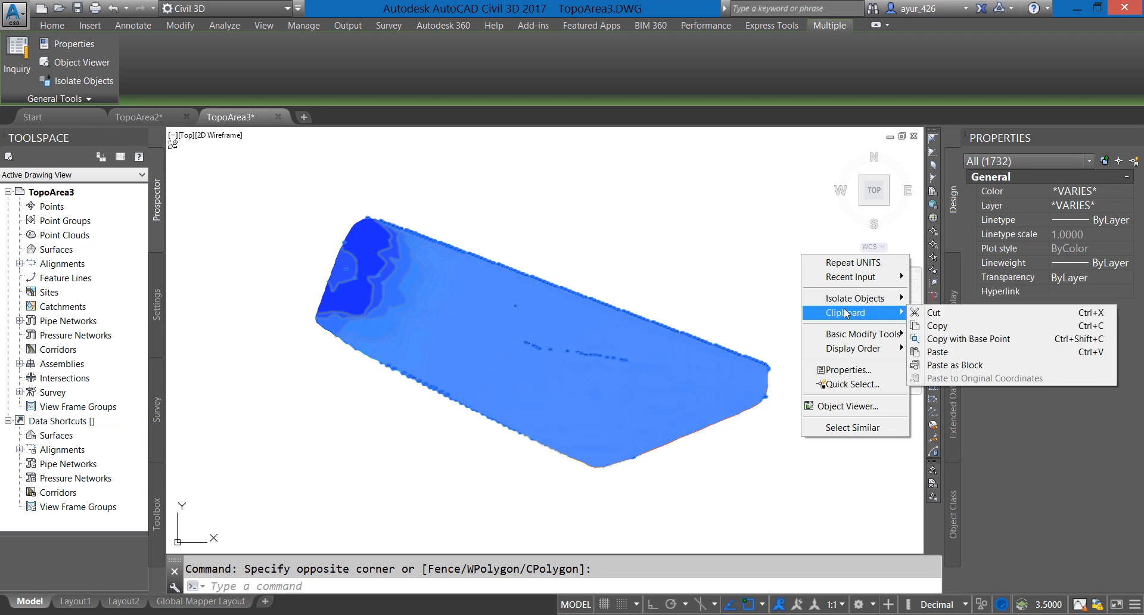
pyautogui.click(937, 326)
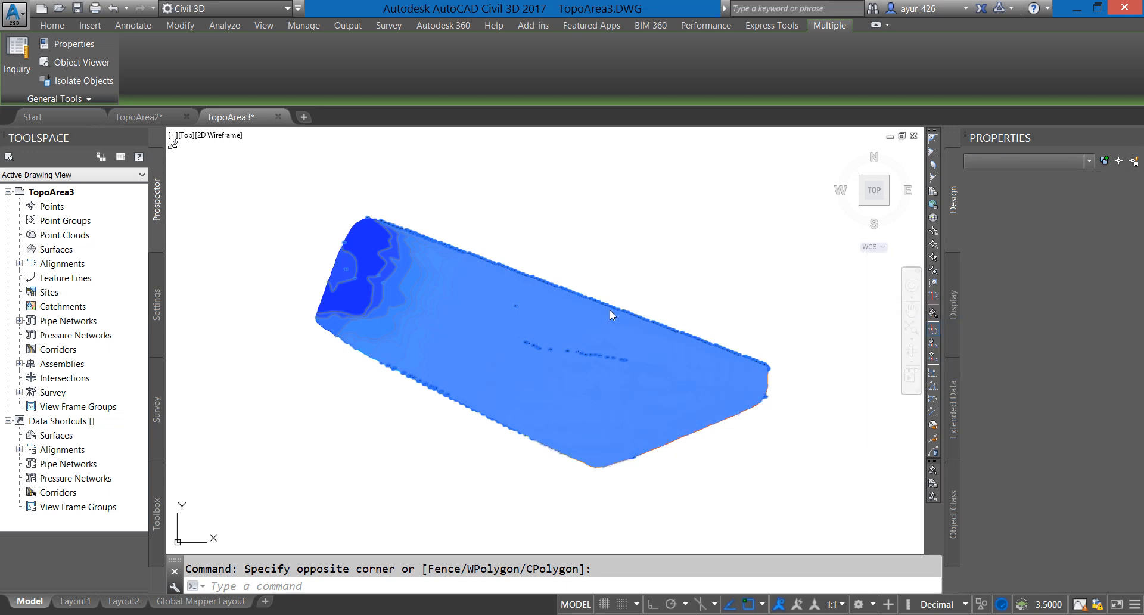
# - Paste the copied terrain into the TopoArea2 drawing at its original coordinates
pyautogui.click(154, 118)
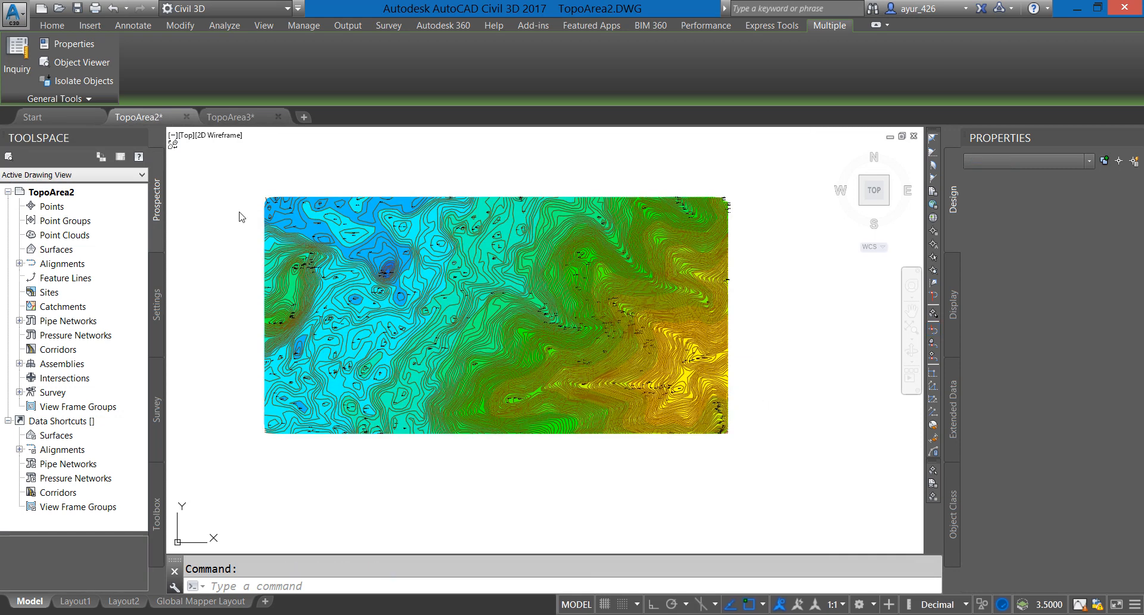
pyautogui.click(233, 225)
pyautogui.press('Escape')
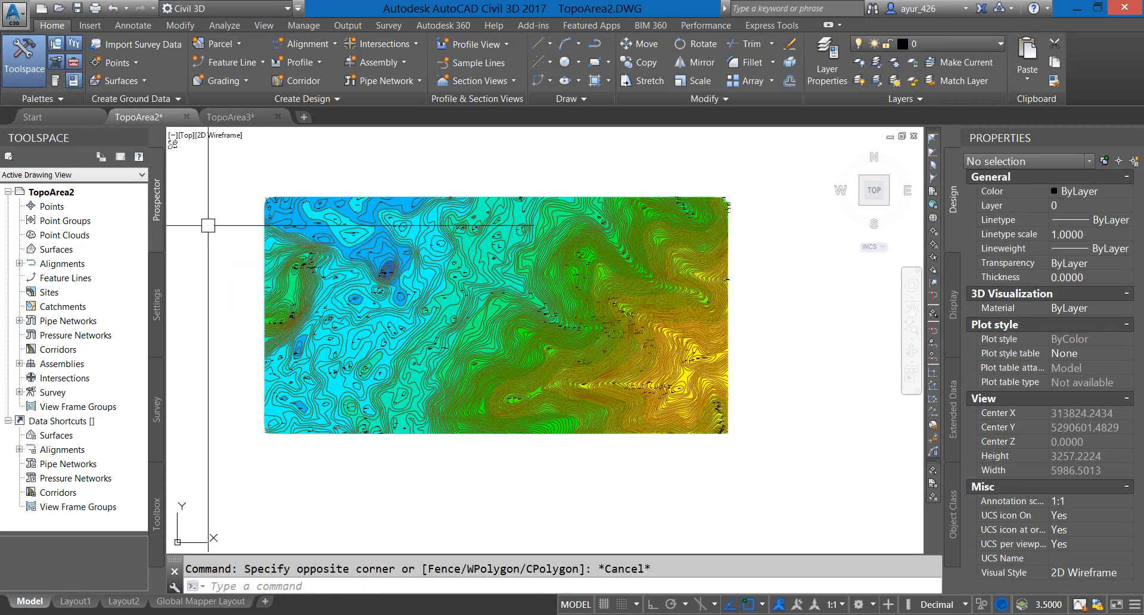
pyautogui.rightClick(221, 225)
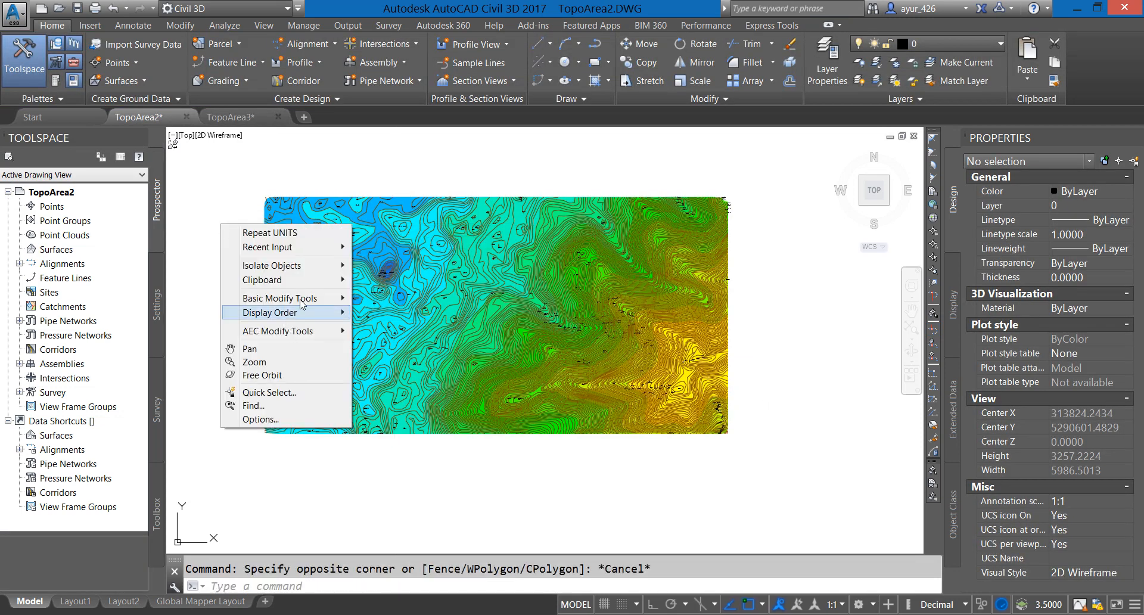
pyautogui.moveTo(325, 280)
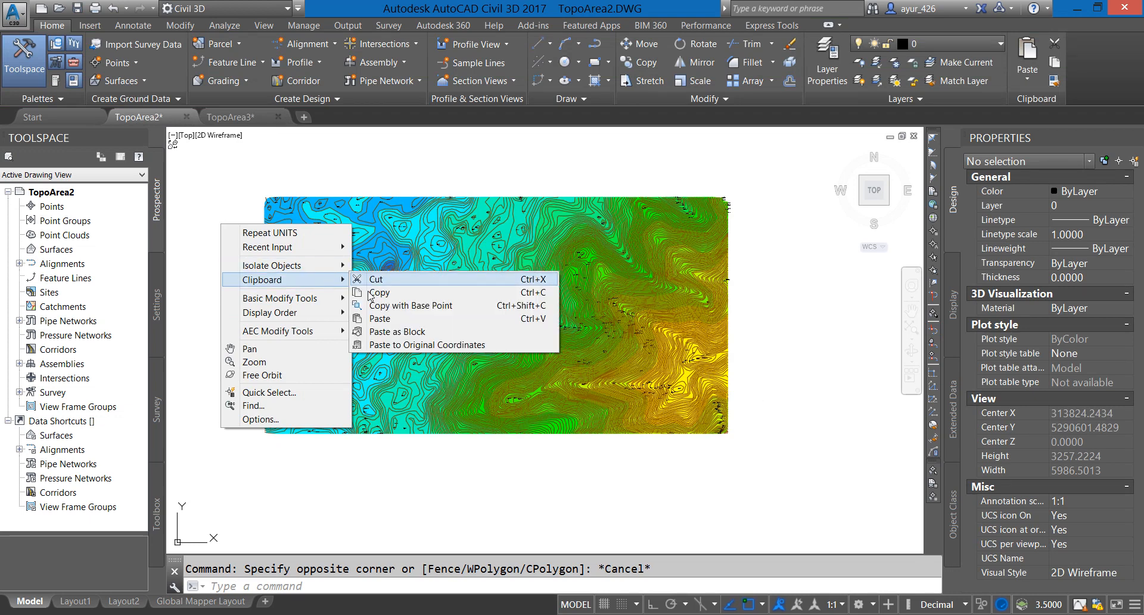
pyautogui.click(428, 345)
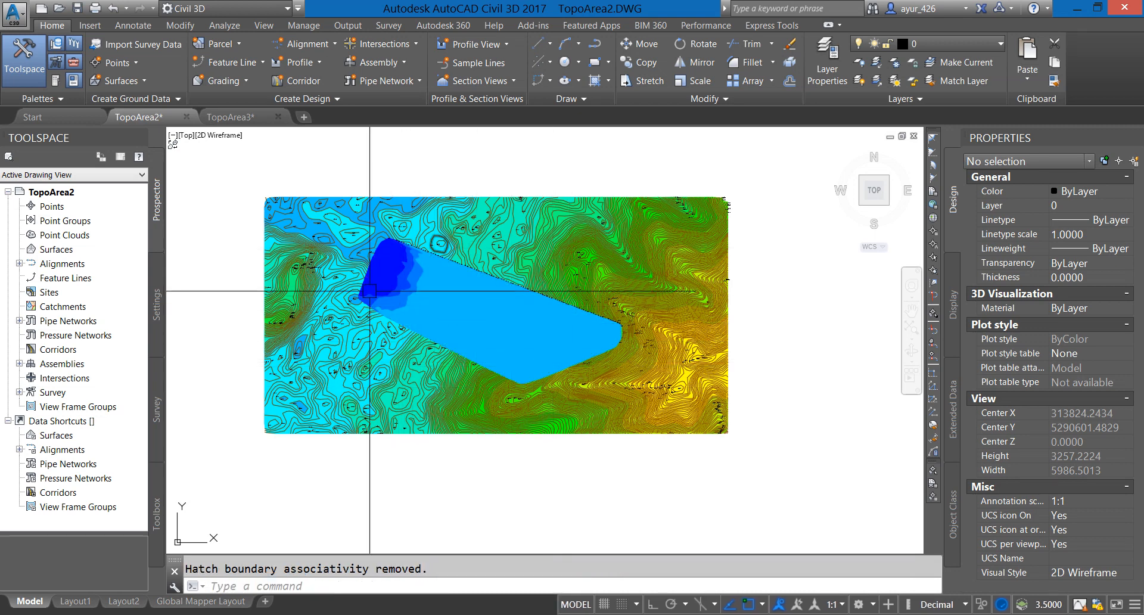
pyautogui.write('H')
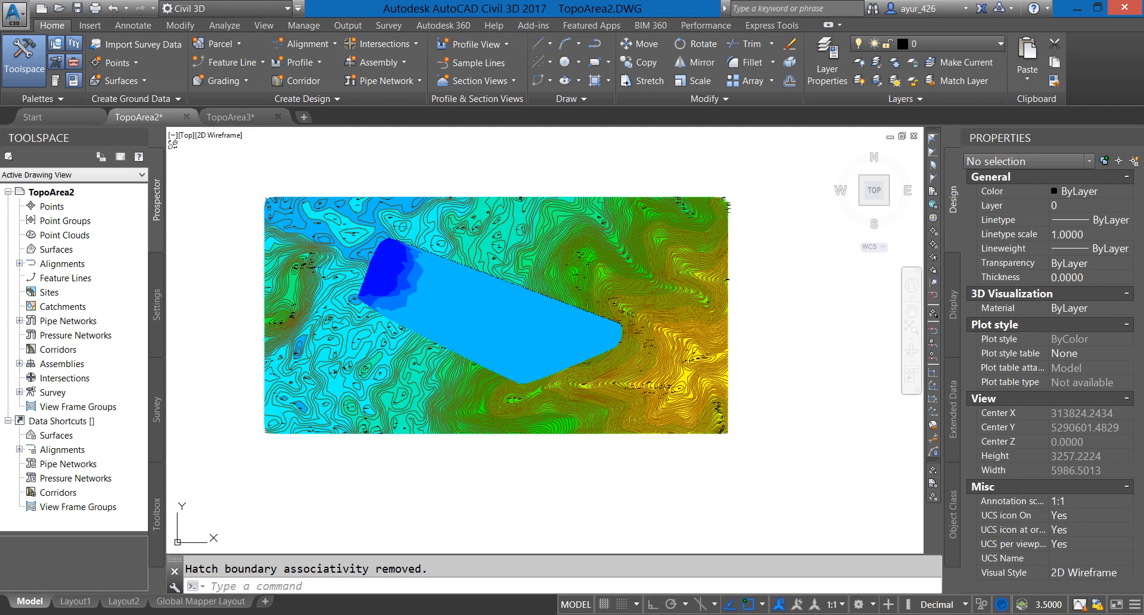
pyautogui.click(219, 286)
pyautogui.press('Escape')
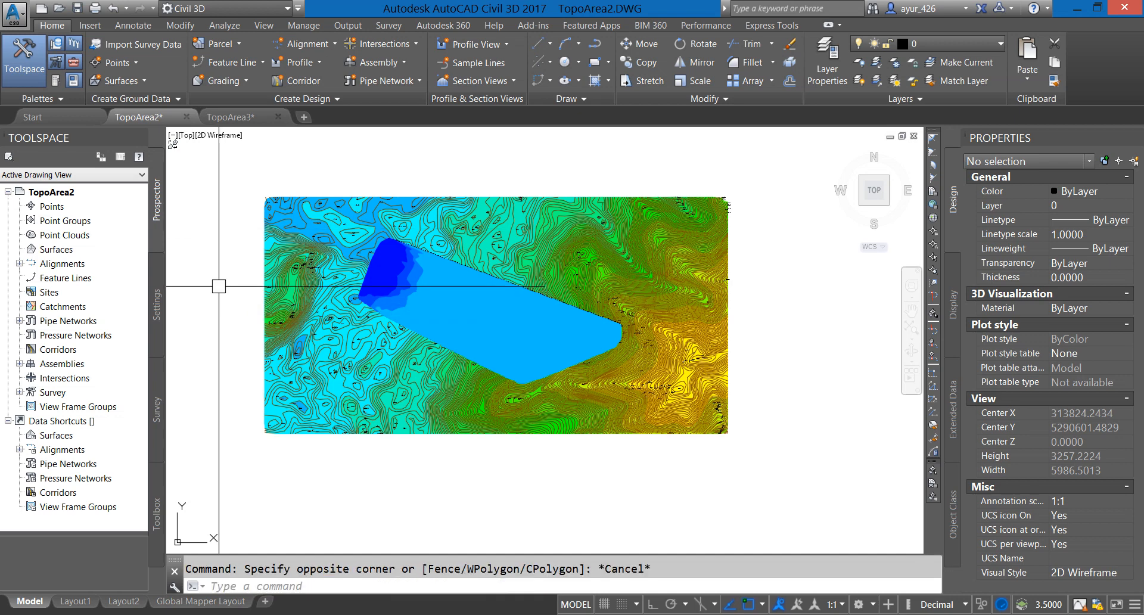
pyautogui.press('Escape')
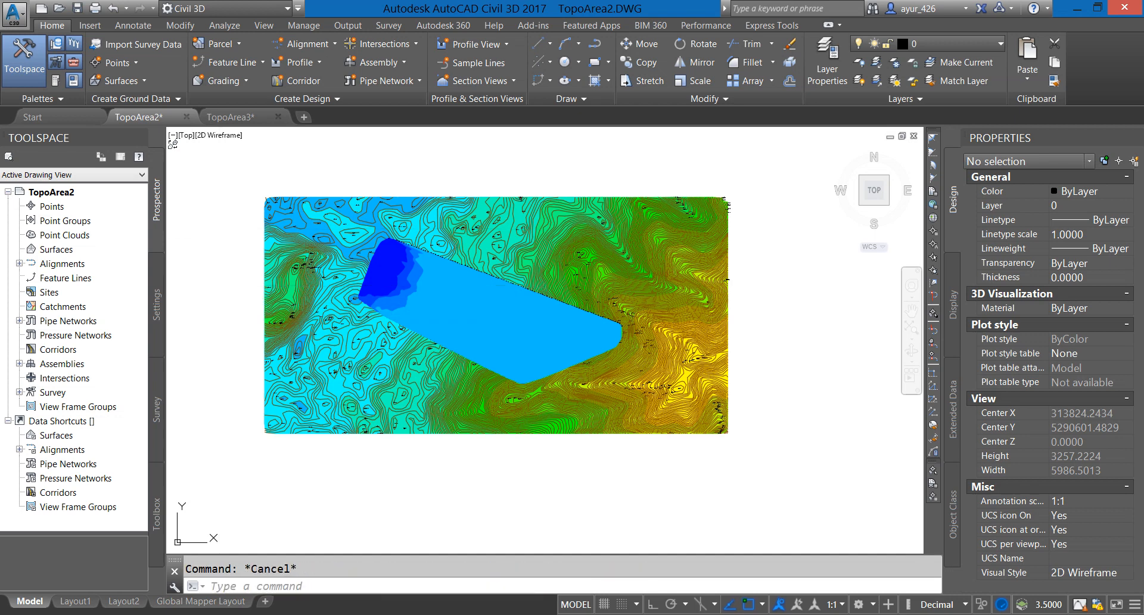
pyautogui.moveTo(531, 287); pyautogui.dragTo(538, 296, button='middle')
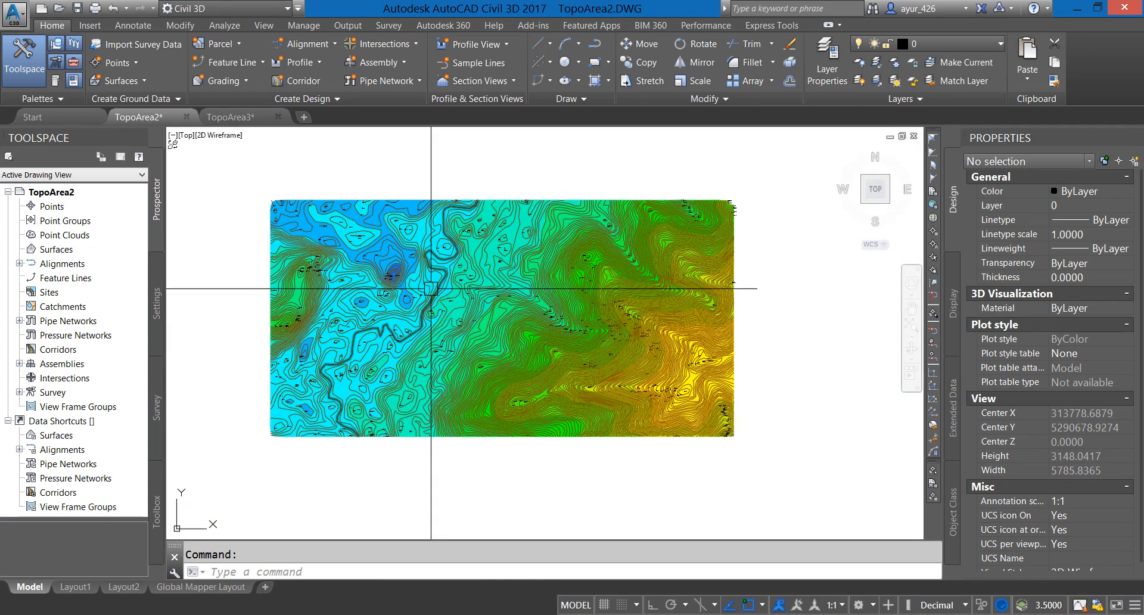
pyautogui.scroll(3, 431, 288)
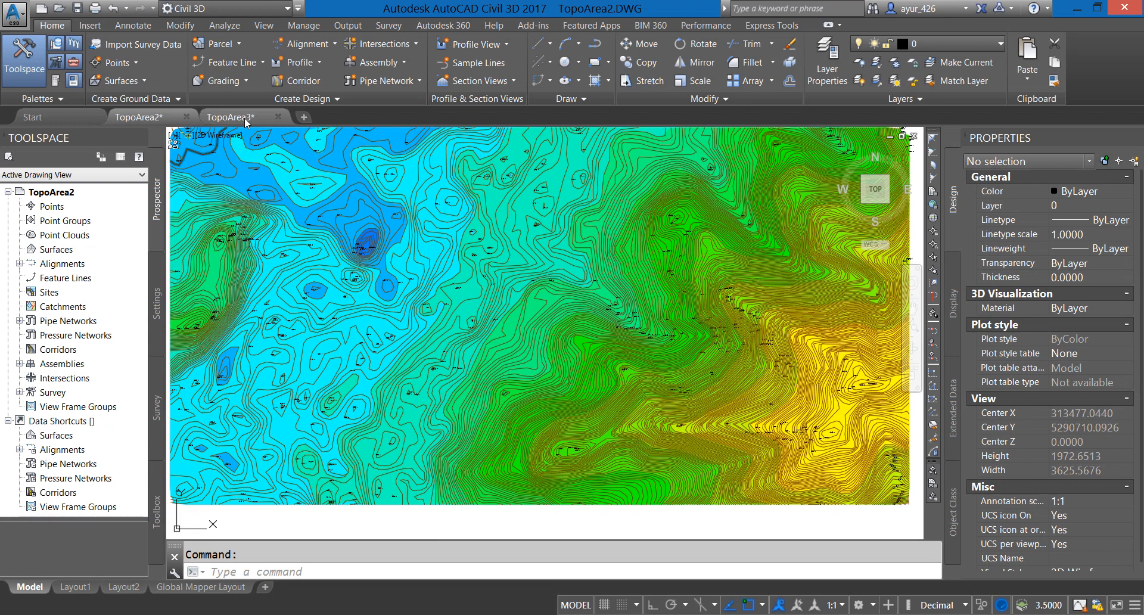
# - Switch to the TopoArea3 drawing and turn off its FeatureAttribs layer to hide the elevation labels
pyautogui.click(244, 118)
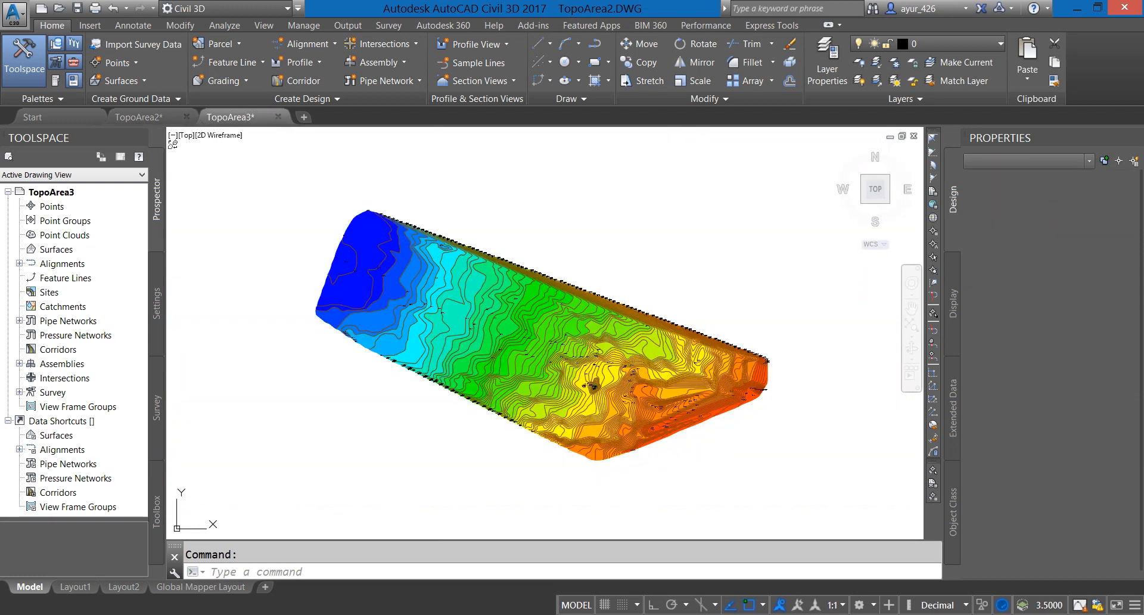
pyautogui.scroll(3, 549, 252)
pyautogui.click(561, 246)
pyautogui.press('Escape')
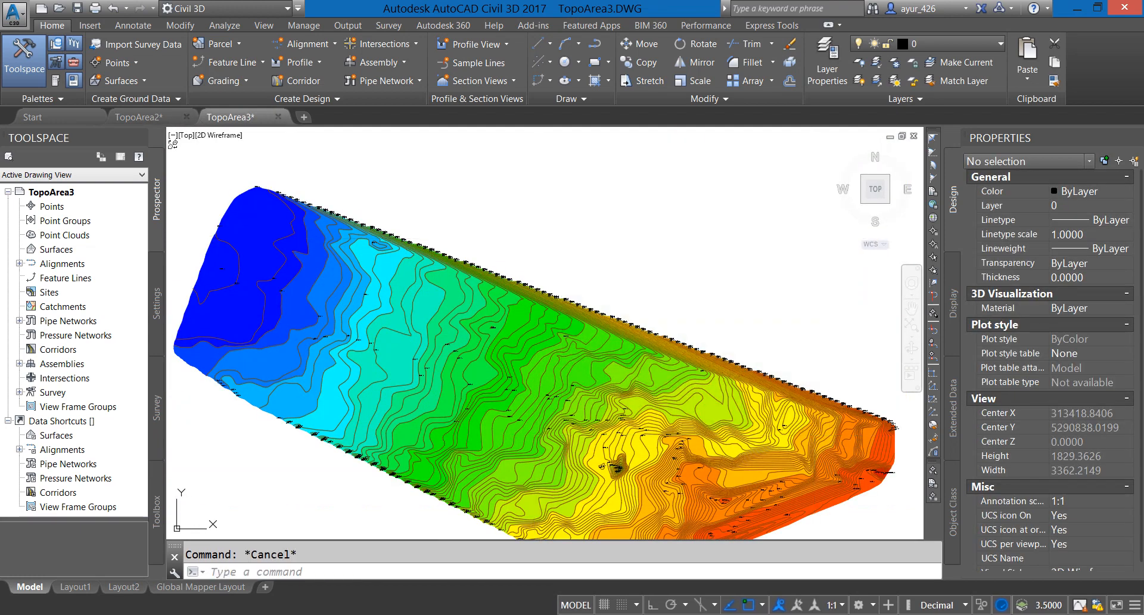
pyautogui.scroll(-2, 530, 255)
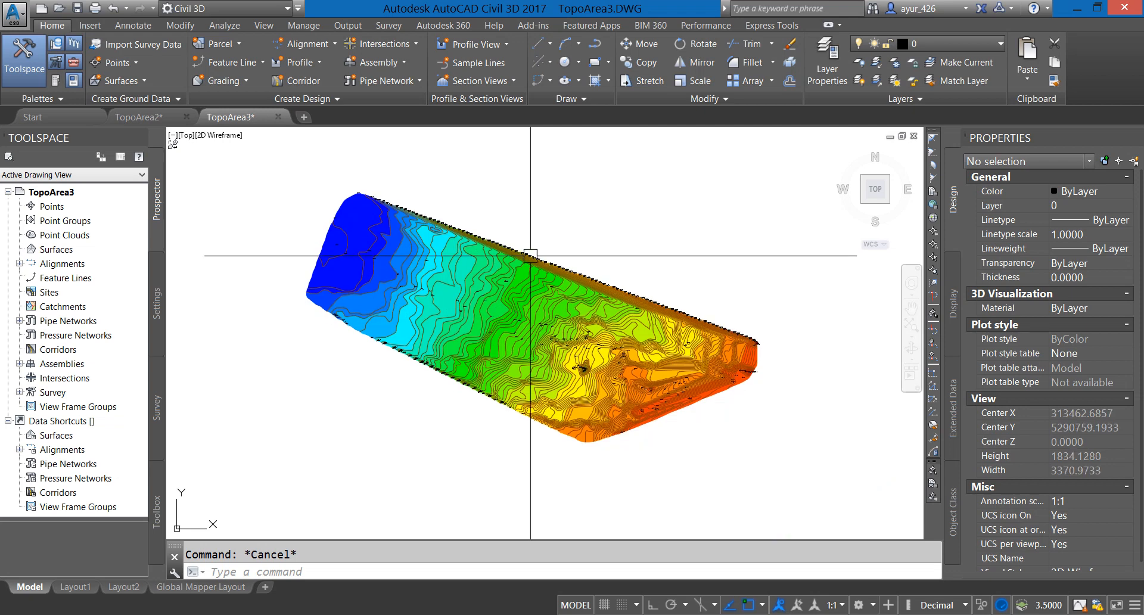
pyautogui.click(902, 48)
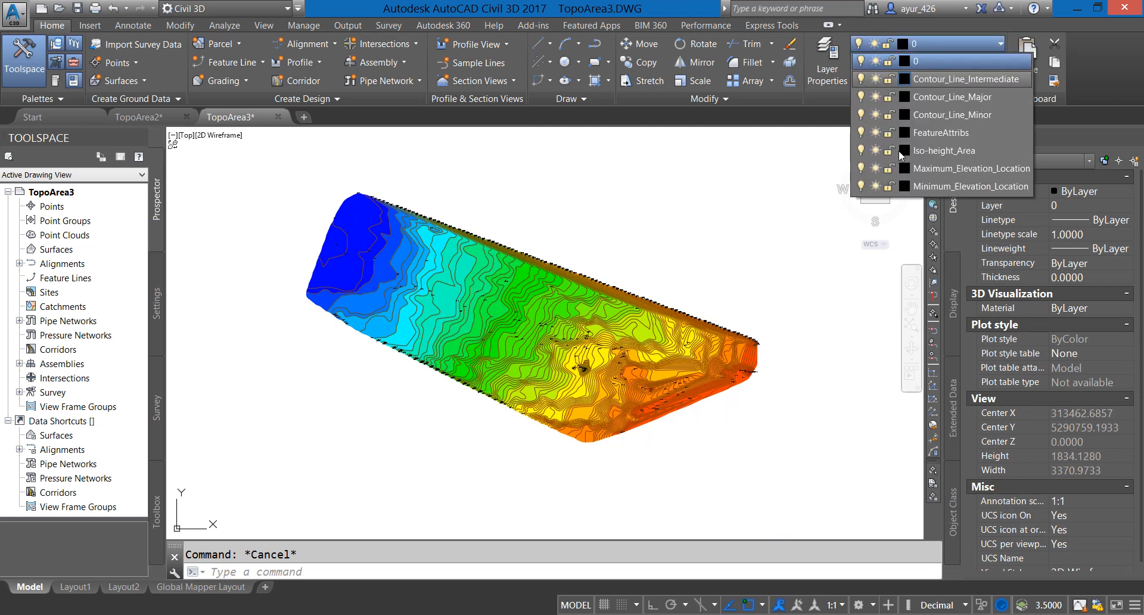
pyautogui.click(860, 132)
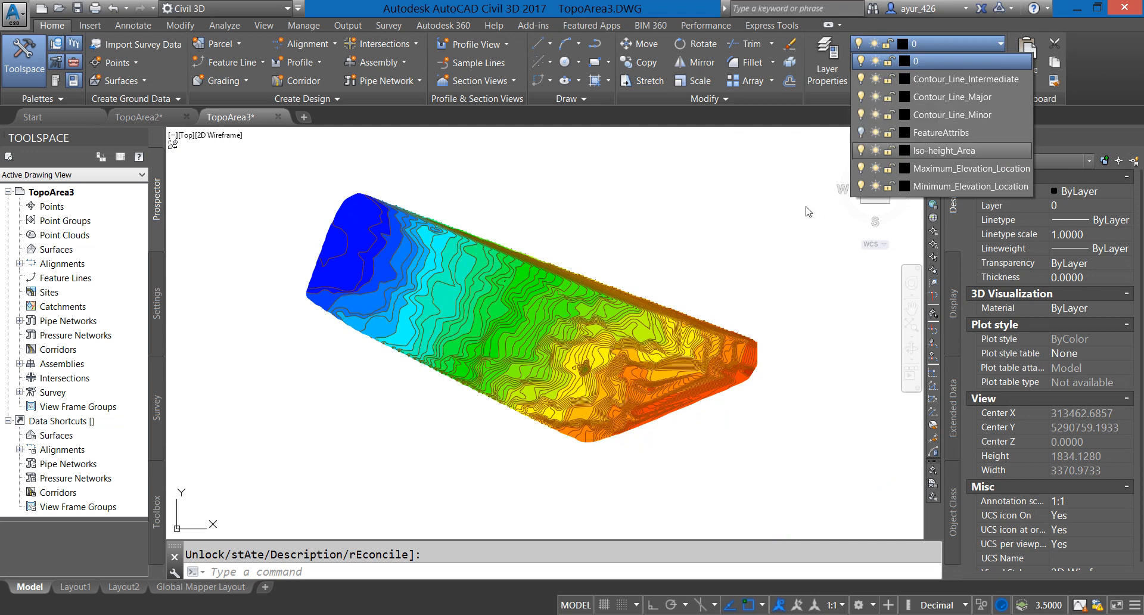
pyautogui.click(494, 185)
pyautogui.press('Escape')
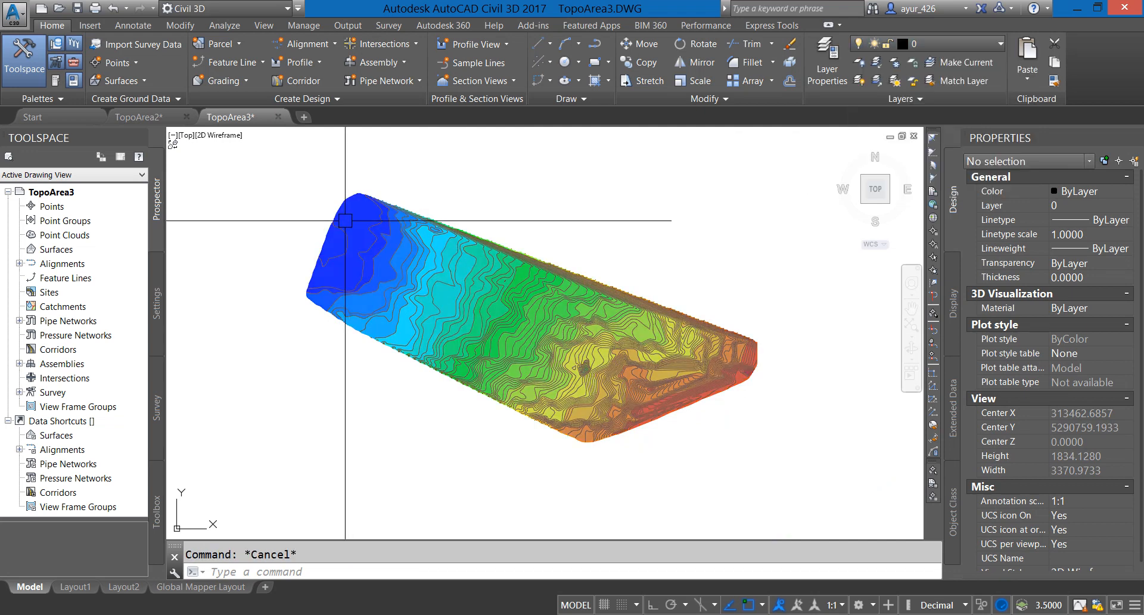
# - Check which layer the blue terrain hatch is on and turn off the Iso-height_Area layer so only the contours show
pyautogui.click(352, 215)
pyautogui.click(352, 214)
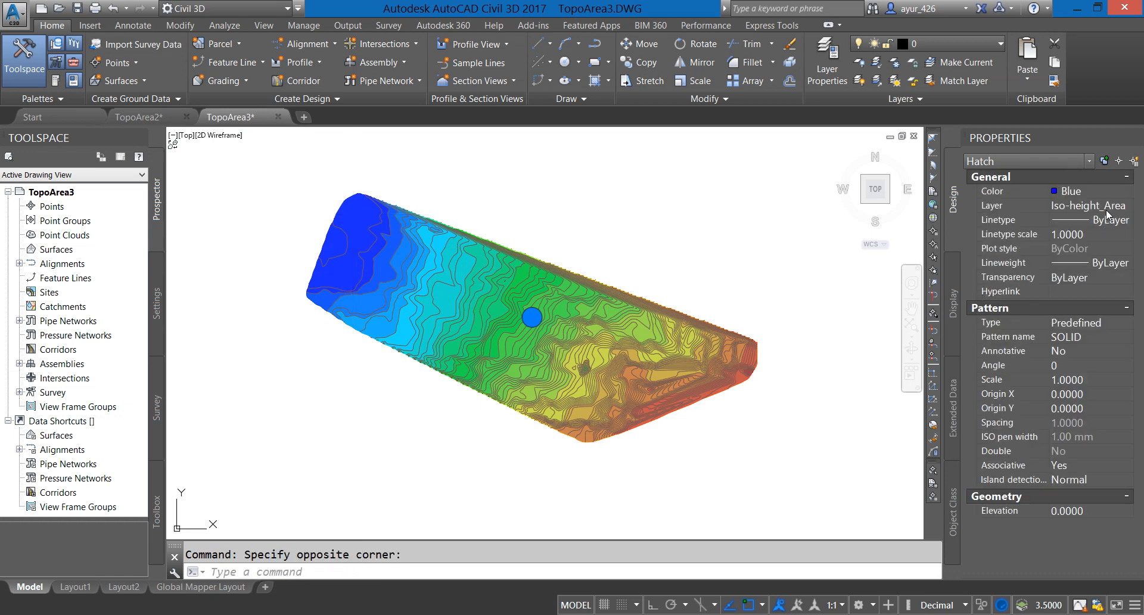
pyautogui.press('Escape')
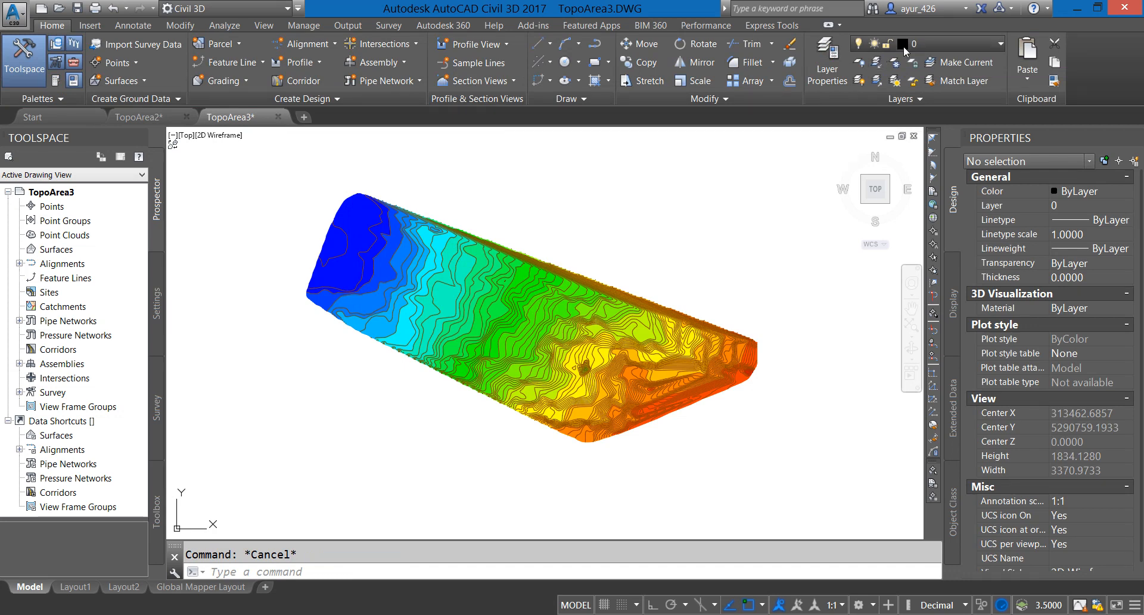
pyautogui.click(904, 49)
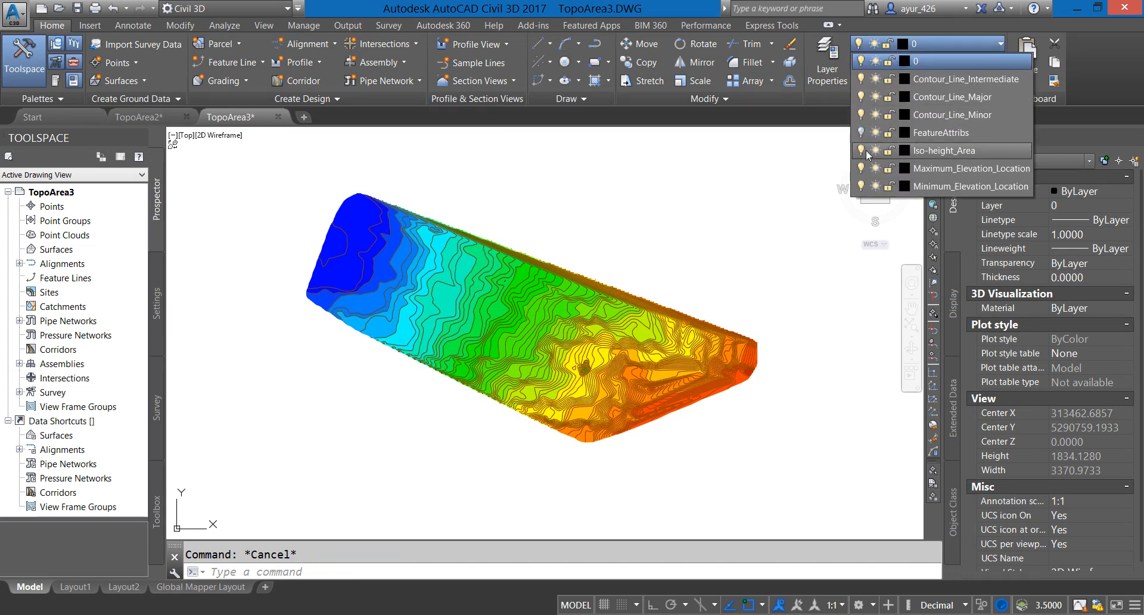
pyautogui.click(860, 150)
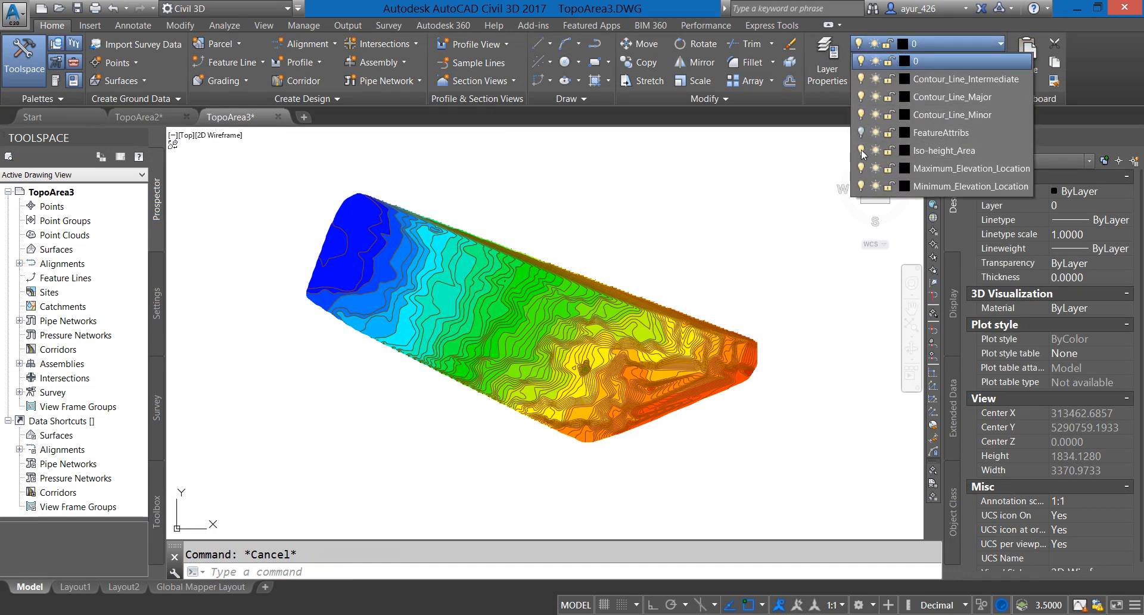
pyautogui.click(591, 196)
pyautogui.moveTo(550, 376); pyautogui.dragTo(554, 361, button='middle')
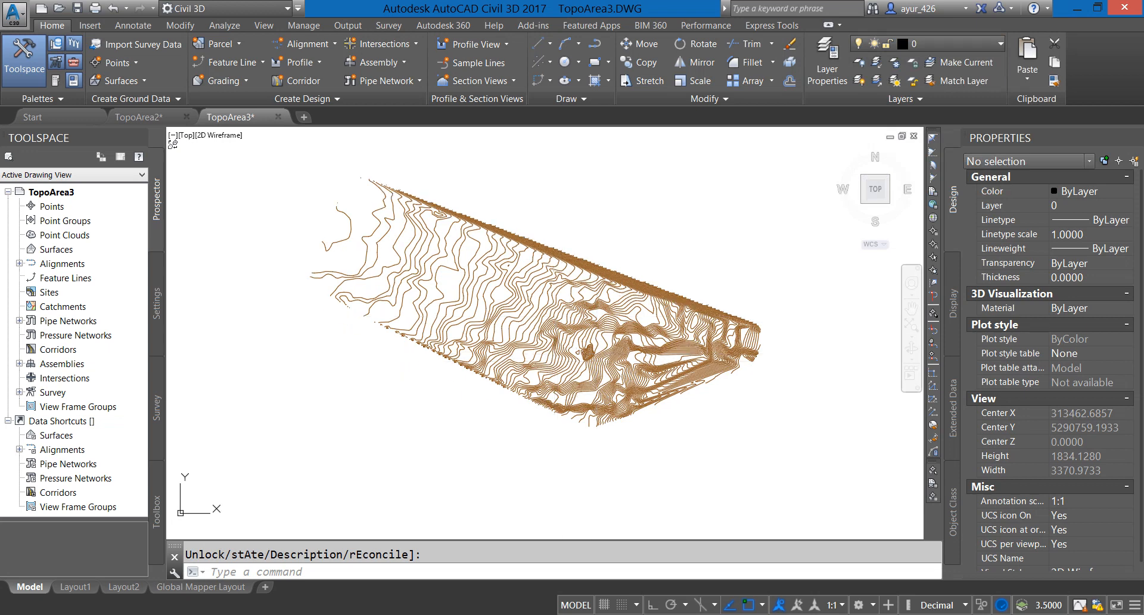
# - Create a new TIN surface in TopoArea3 with the default name template and the Standard style
pyautogui.rightClick(69, 250)
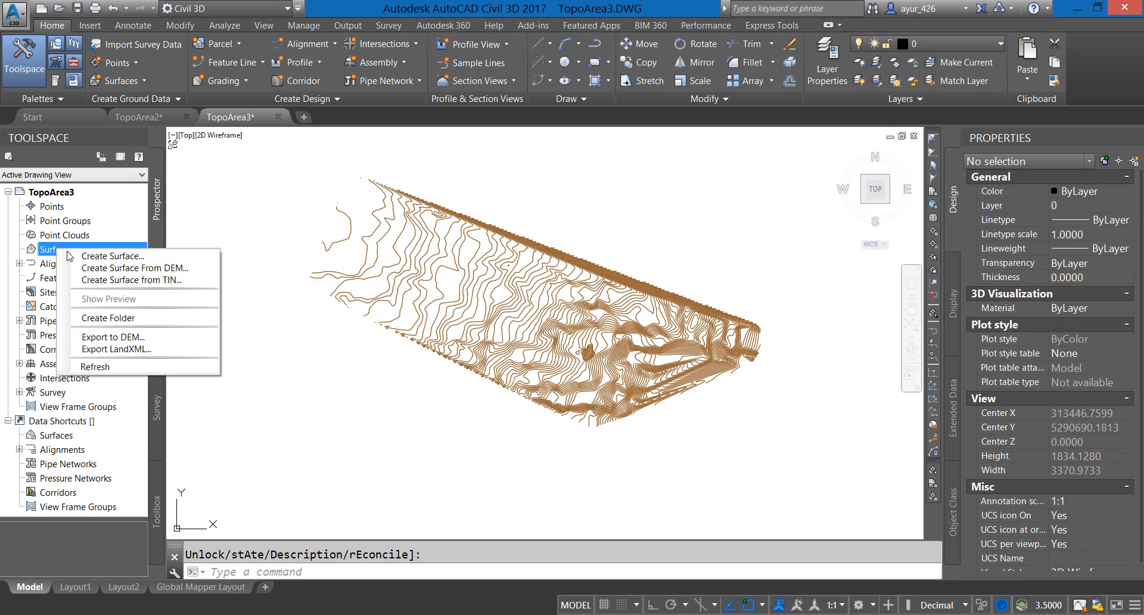
pyautogui.click(90, 256)
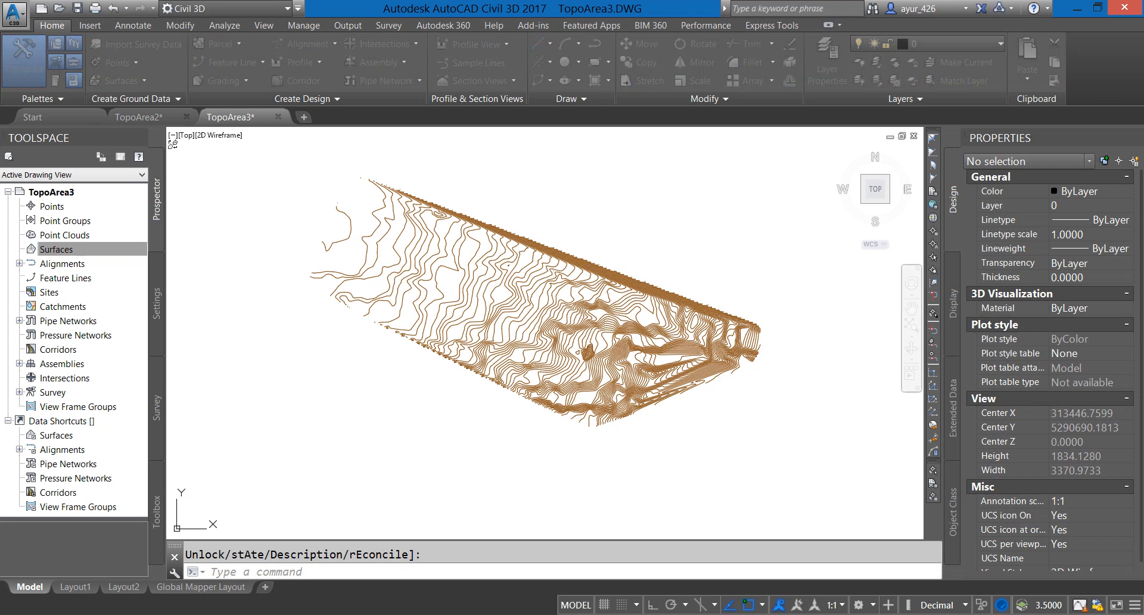
pyautogui.moveTo(626, 186); pyautogui.dragTo(430, 185)
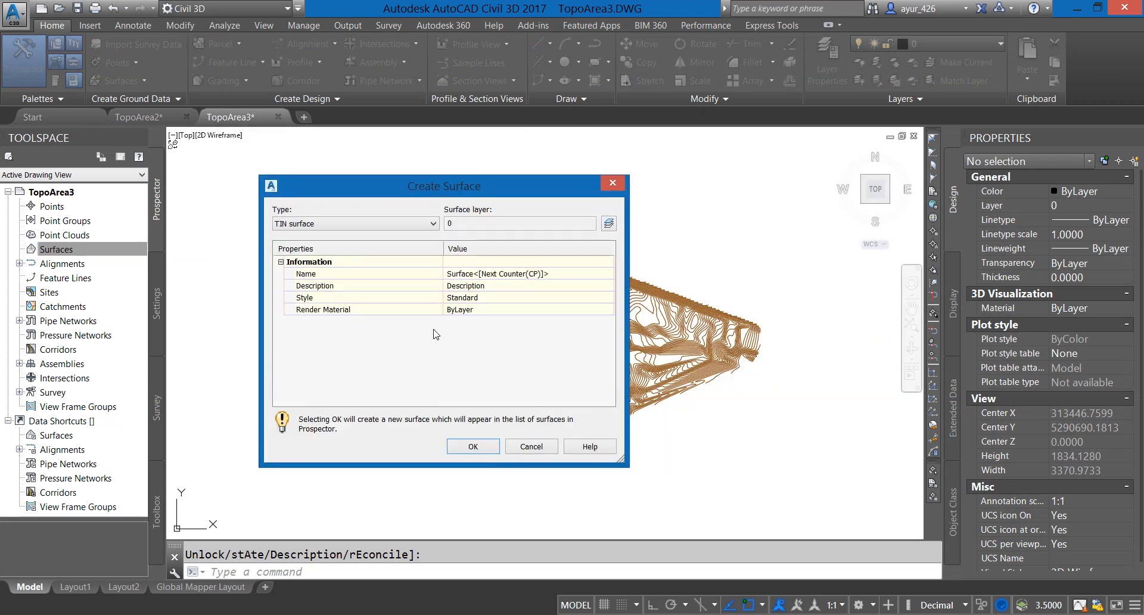
pyautogui.click(473, 447)
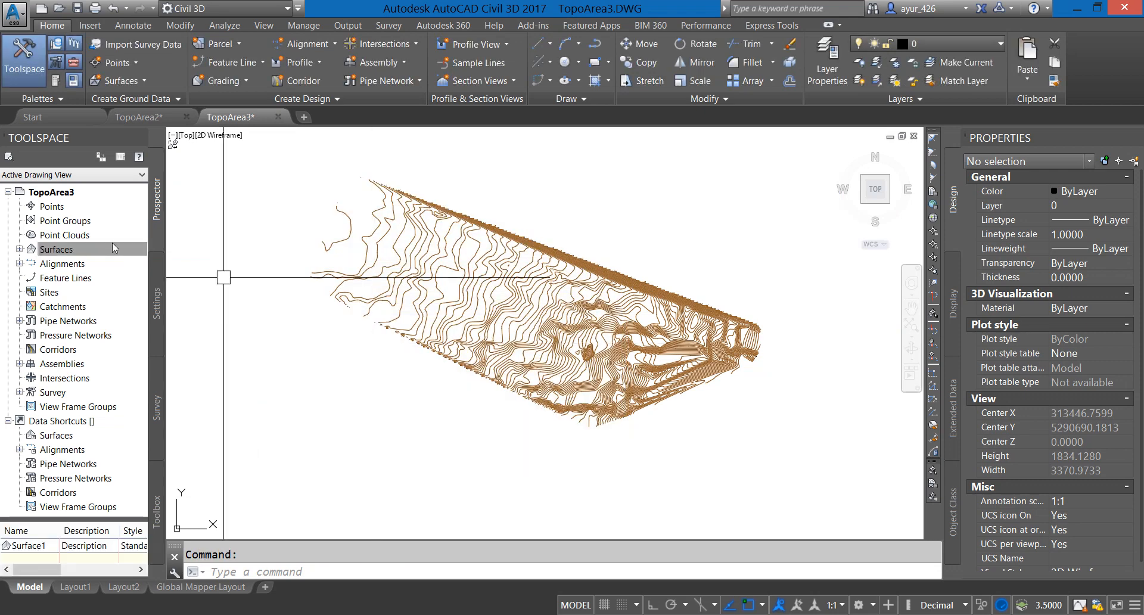
# - Add all the terrain contour lines to Surface1's definition as contour data with the description "HayarlabiinGadarguu"
pyautogui.click(30, 249)
pyautogui.click(19, 249)
pyautogui.click(30, 263)
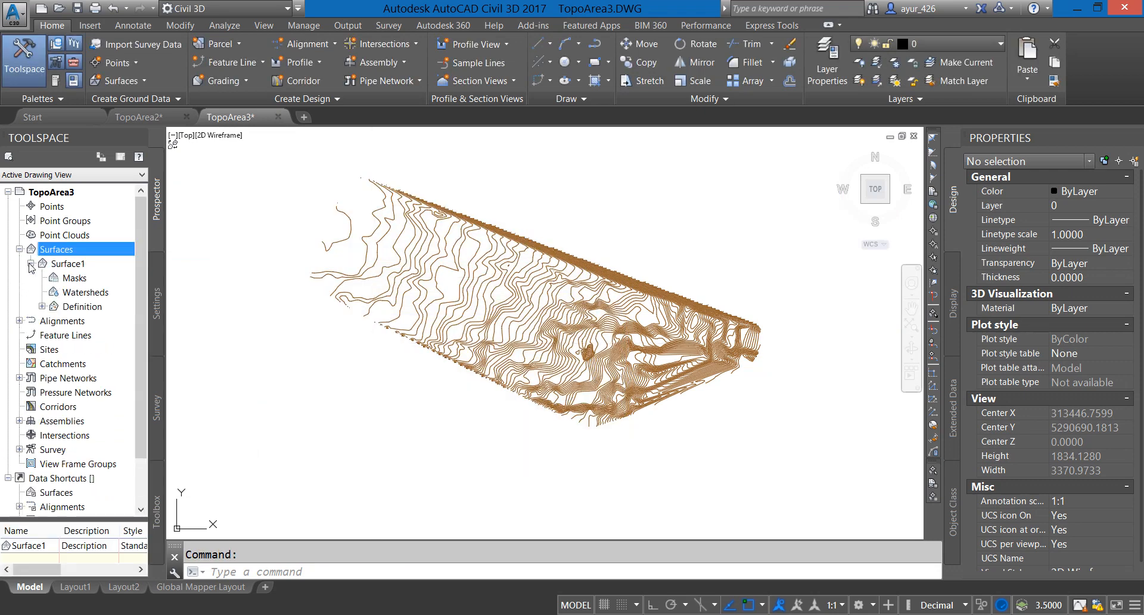
pyautogui.click(41, 307)
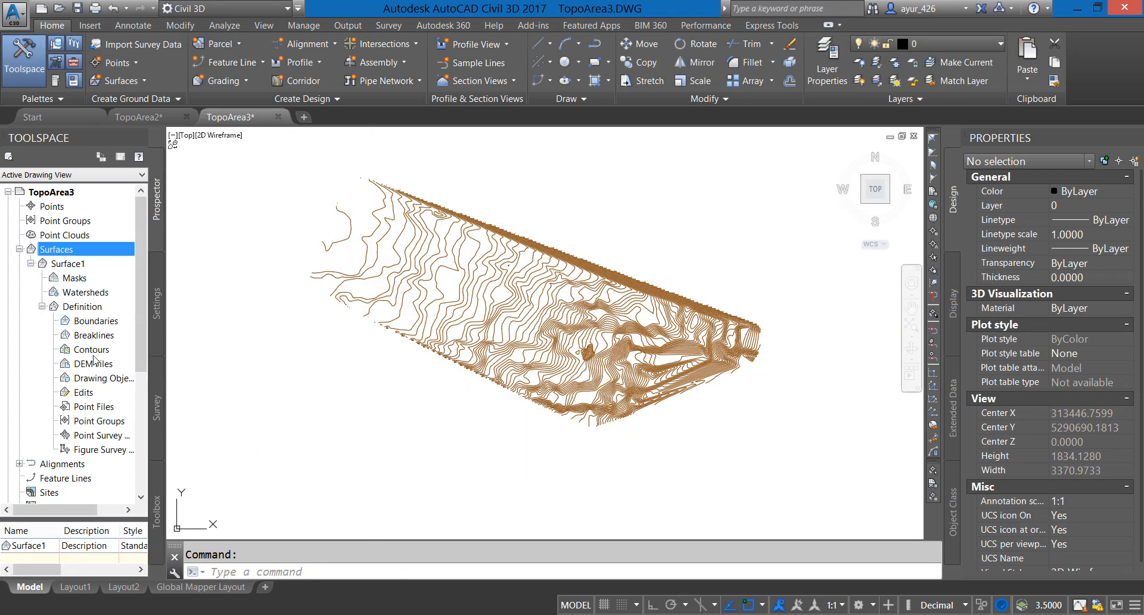
pyautogui.click(90, 350)
pyautogui.rightClick(90, 349)
pyautogui.click(117, 356)
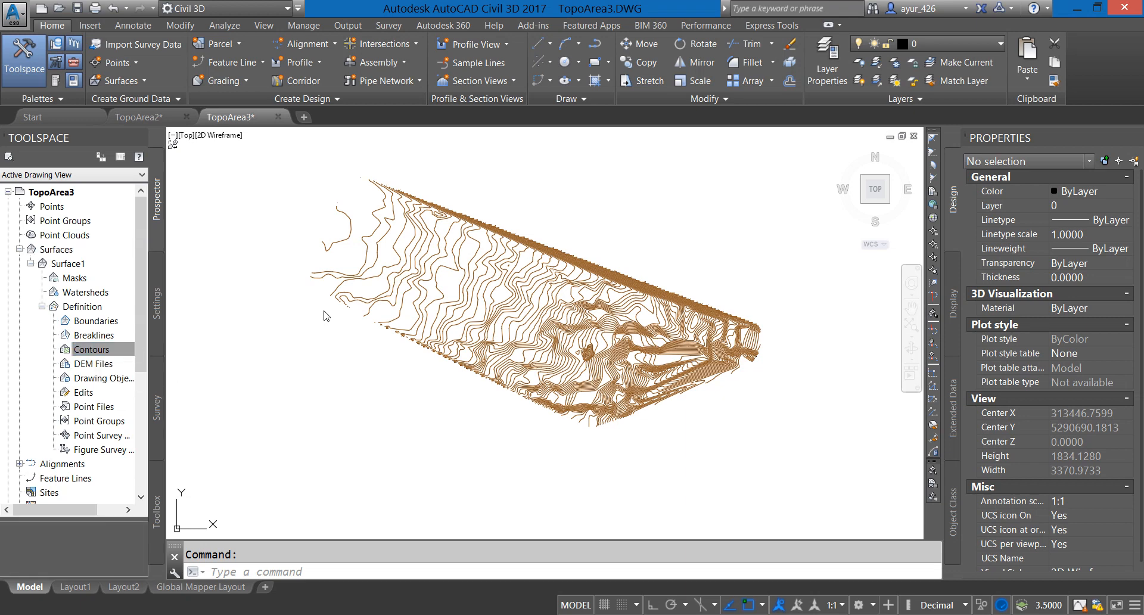
pyautogui.moveTo(922, 158); pyautogui.dragTo(469, 169)
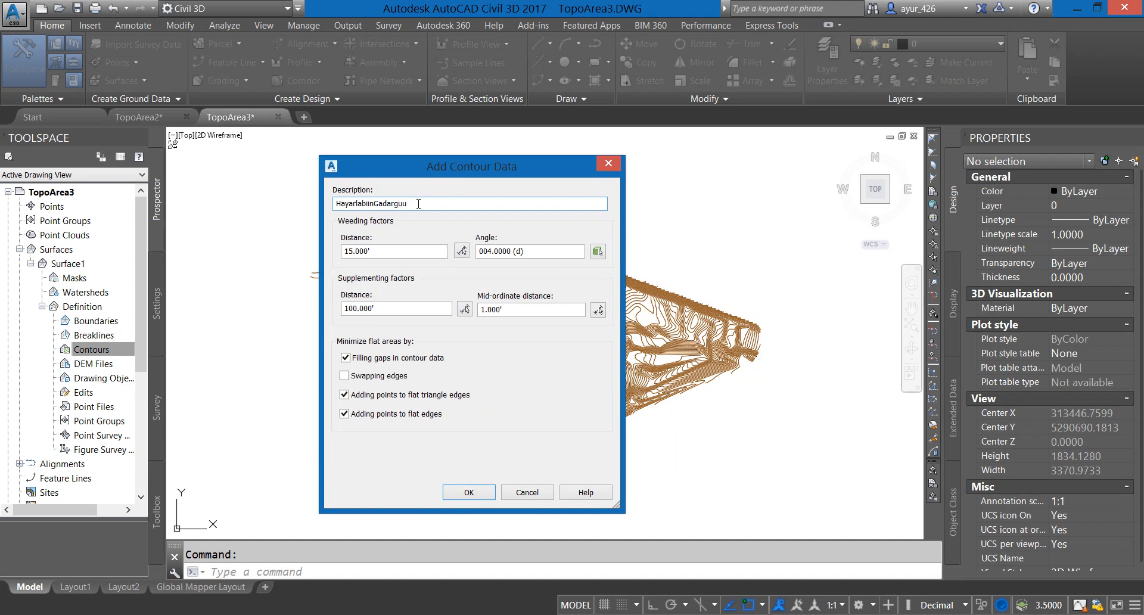
pyautogui.click(478, 498)
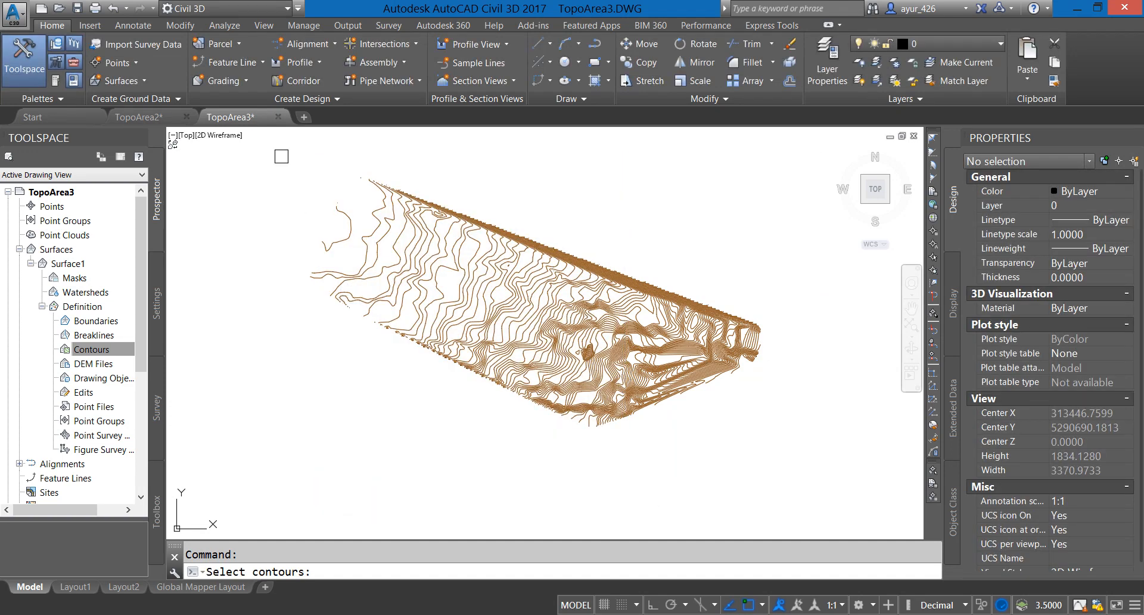
pyautogui.moveTo(284, 149)
pyautogui.mouseDown()
pyautogui.moveTo(314, 325)
pyautogui.moveTo(496, 464)
pyautogui.moveTo(749, 491)
pyautogui.moveTo(827, 405)
pyautogui.moveTo(834, 314)
pyautogui.mouseUp()
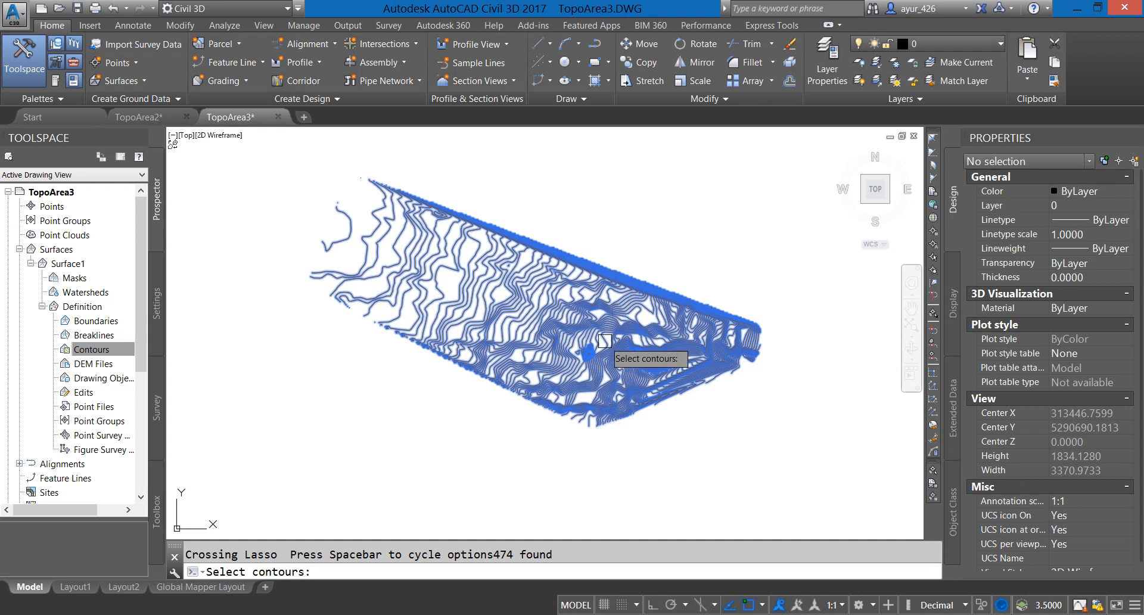
pyautogui.press('Return')
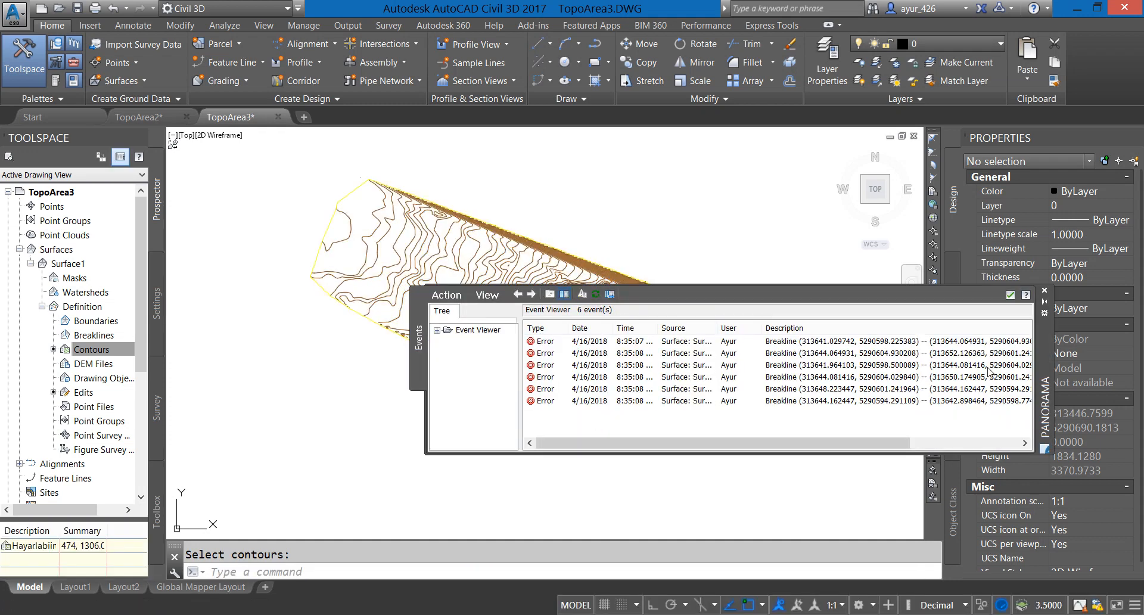
# - Examine the first breakline error's event details and bring the zoom links for the listed errors into view
pyautogui.moveTo(1049, 346)
pyautogui.mouseDown()
pyautogui.moveTo(1017, 530)
pyautogui.moveTo(858, 581)
pyautogui.moveTo(704, 225)
pyautogui.moveTo(721, 144)
pyautogui.moveTo(705, 518)
pyautogui.moveTo(683, 448)
pyautogui.moveTo(674, 453)
pyautogui.mouseUp()
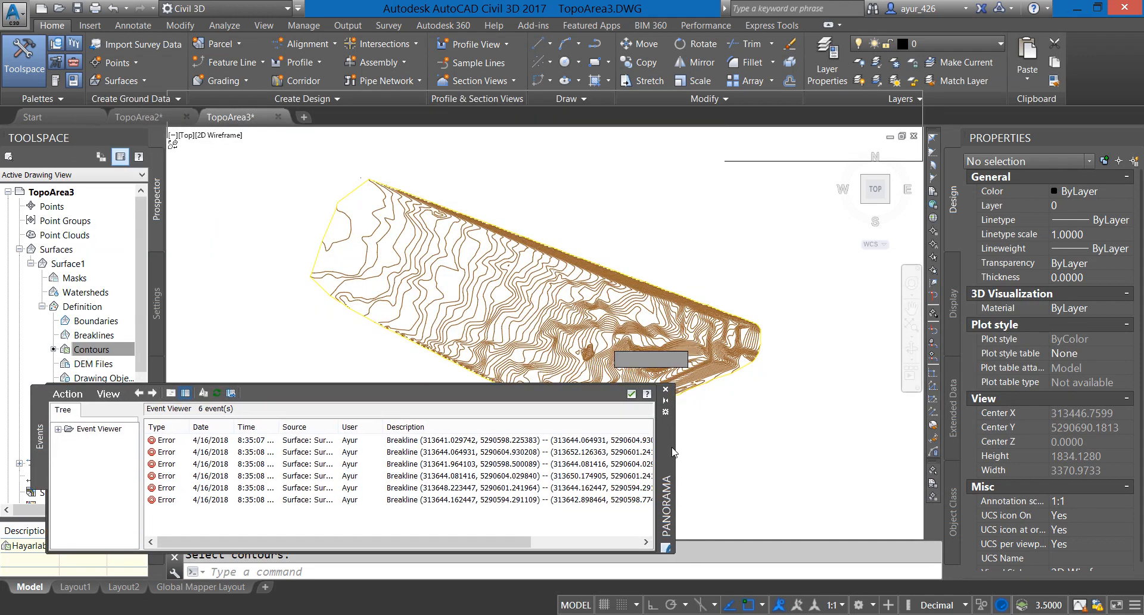
pyautogui.doubleClick(443, 444)
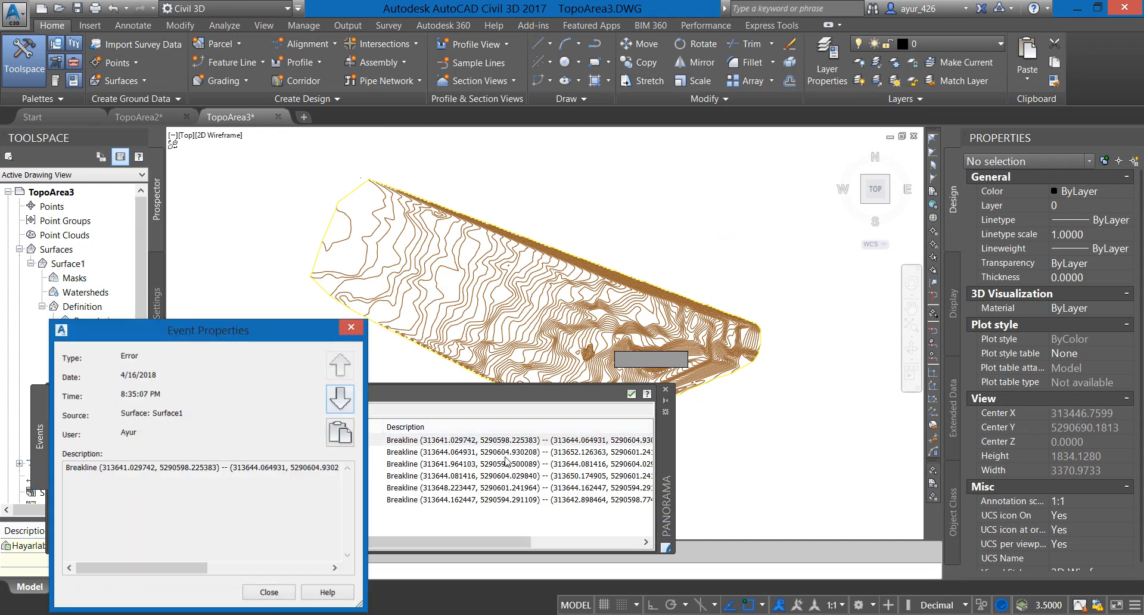
pyautogui.click(268, 592)
pyautogui.moveTo(508, 542); pyautogui.dragTo(670, 548)
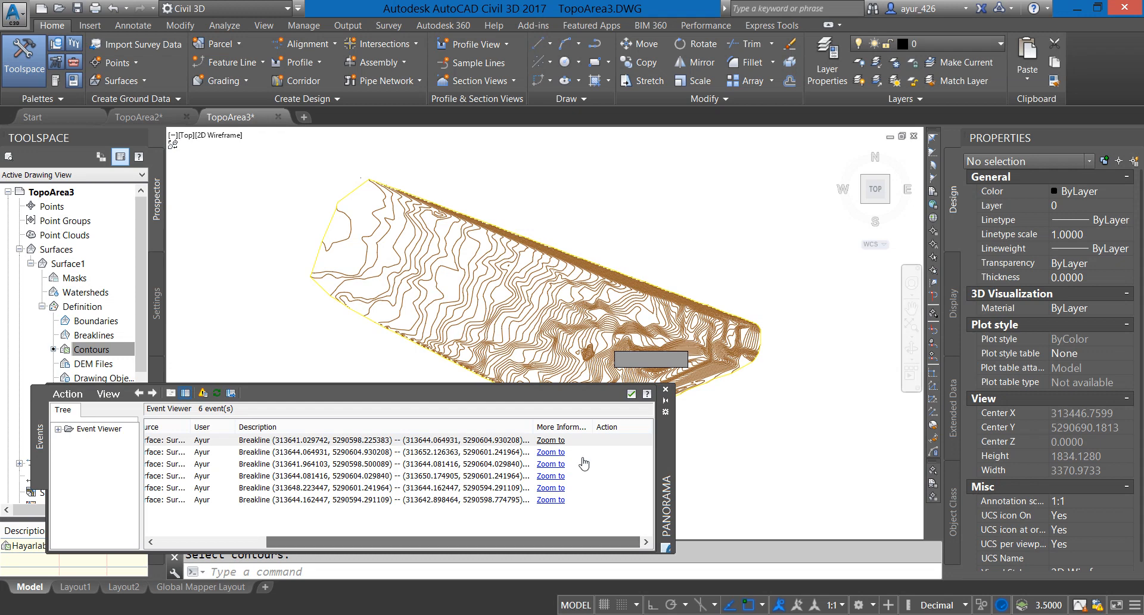
# - Zoom to the first breakline error and stretch the crossing contour's vertex upward, clear of the neighbouring contour's peak
pyautogui.doubleClick(552, 441)
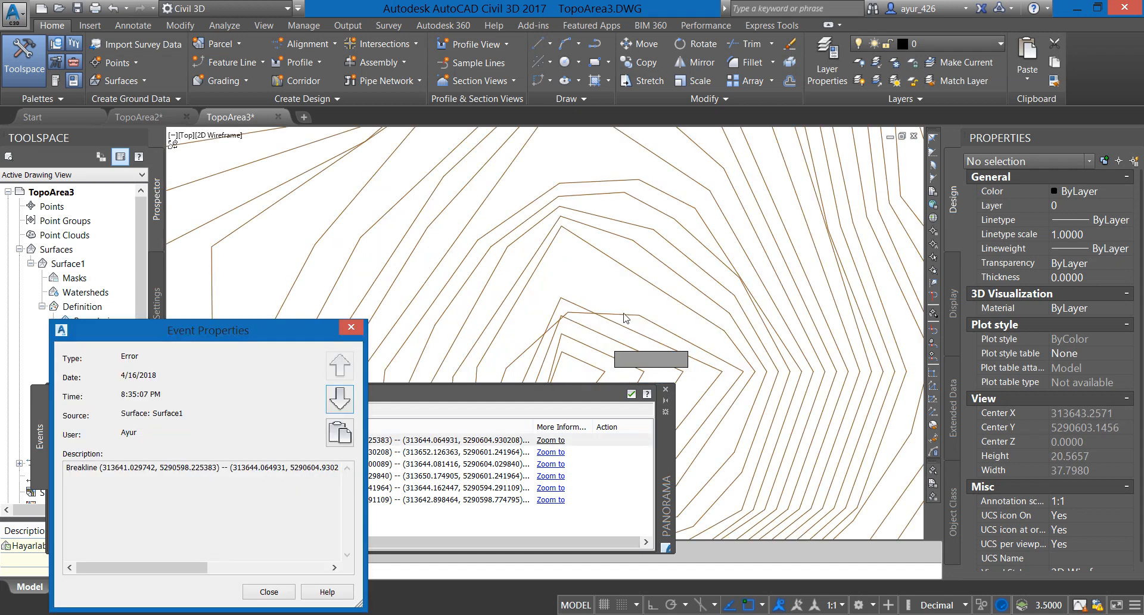
pyautogui.click(624, 314)
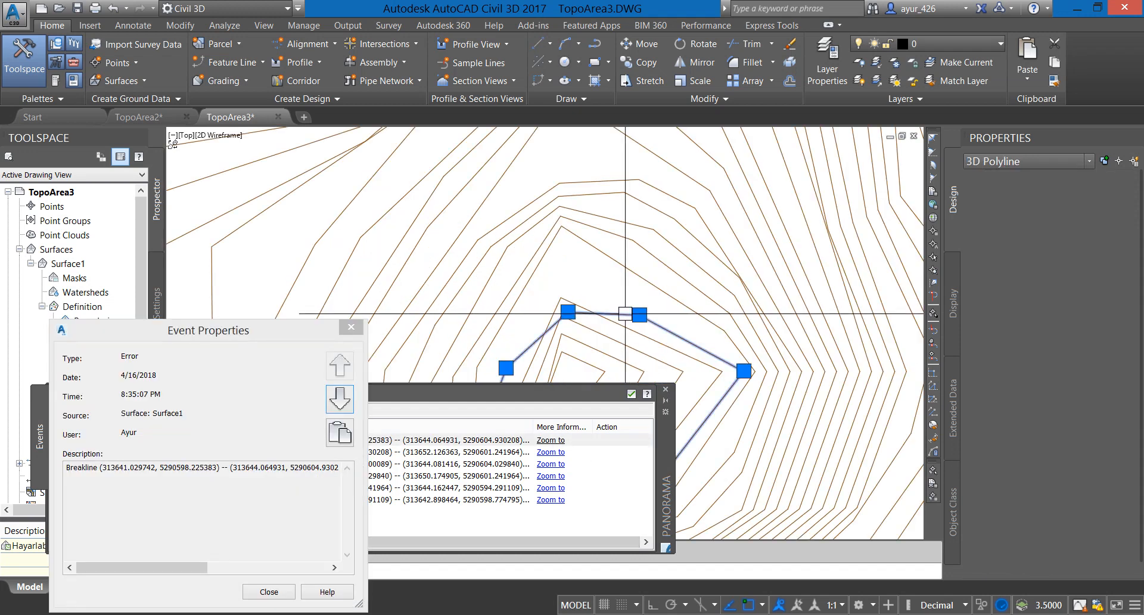
pyautogui.click(567, 311)
pyautogui.click(558, 262)
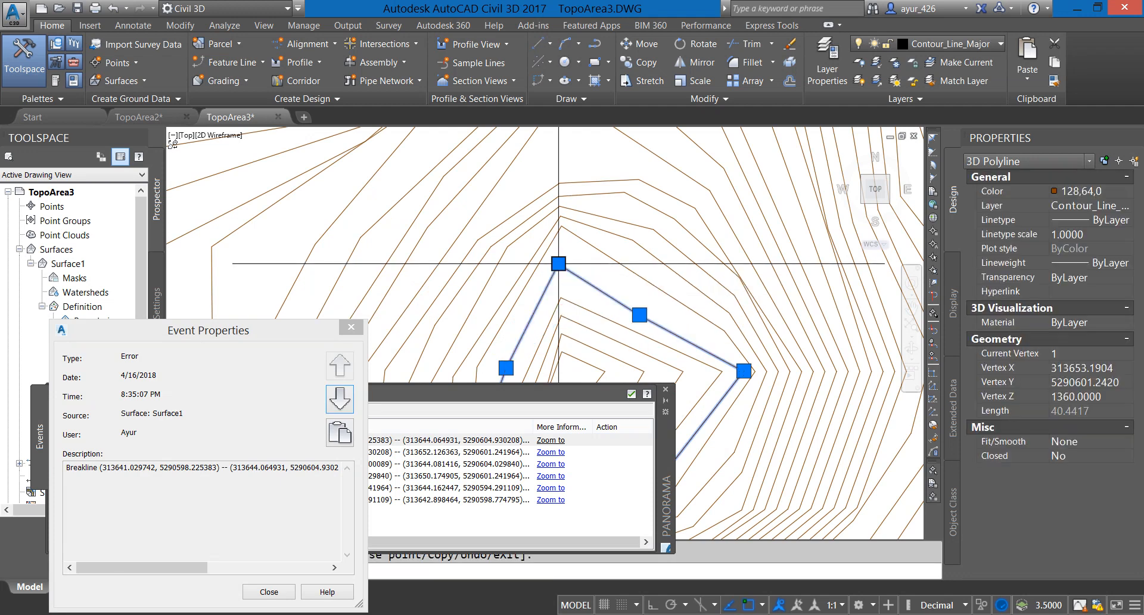
pyautogui.click(351, 327)
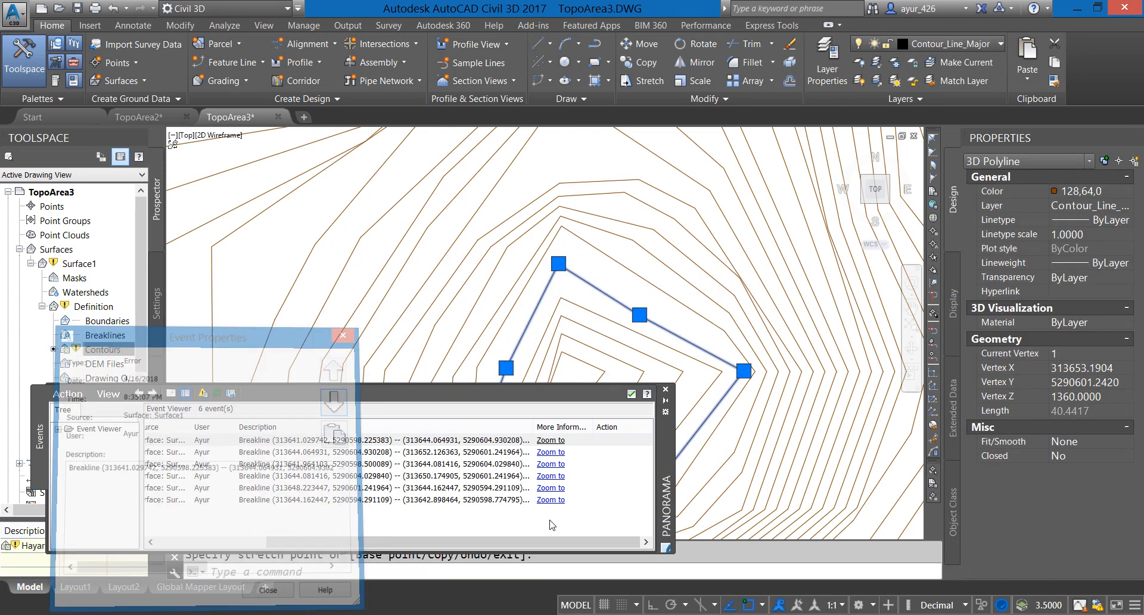
# - Zoom to each of the remaining five breakline errors to inspect where the contours cross
pyautogui.doubleClick(551, 451)
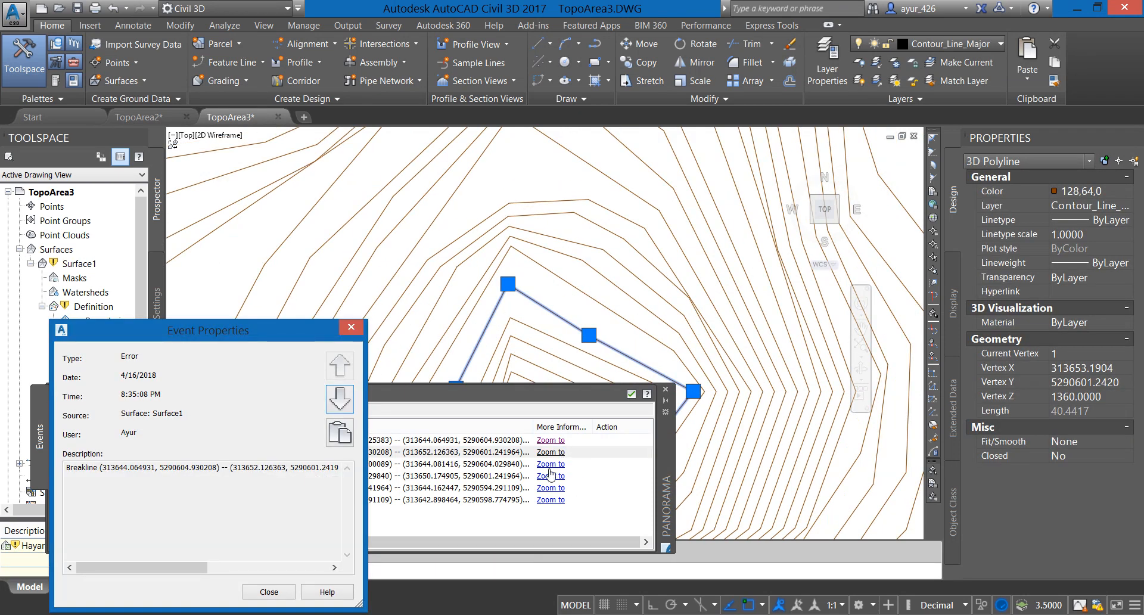
pyautogui.click(553, 464)
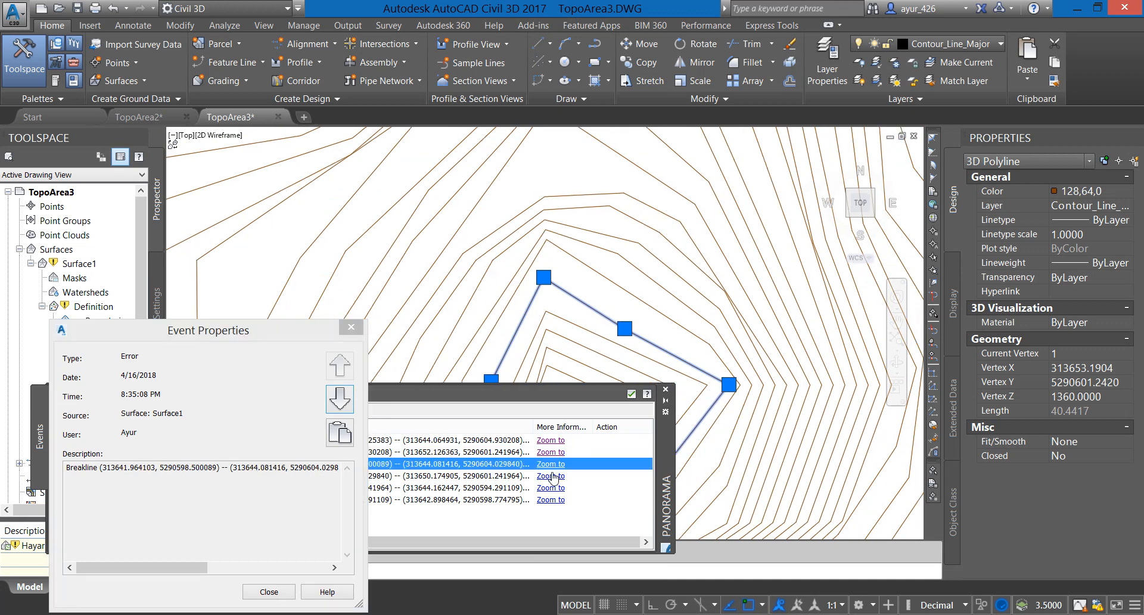
pyautogui.click(554, 476)
pyautogui.click(553, 487)
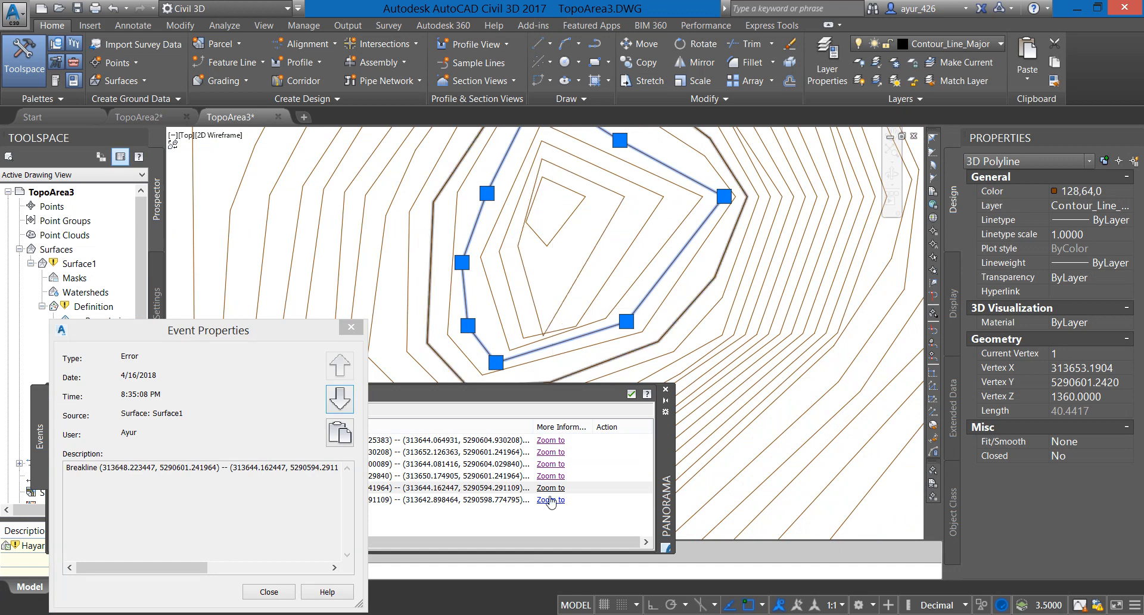
pyautogui.click(550, 500)
pyautogui.press('Escape')
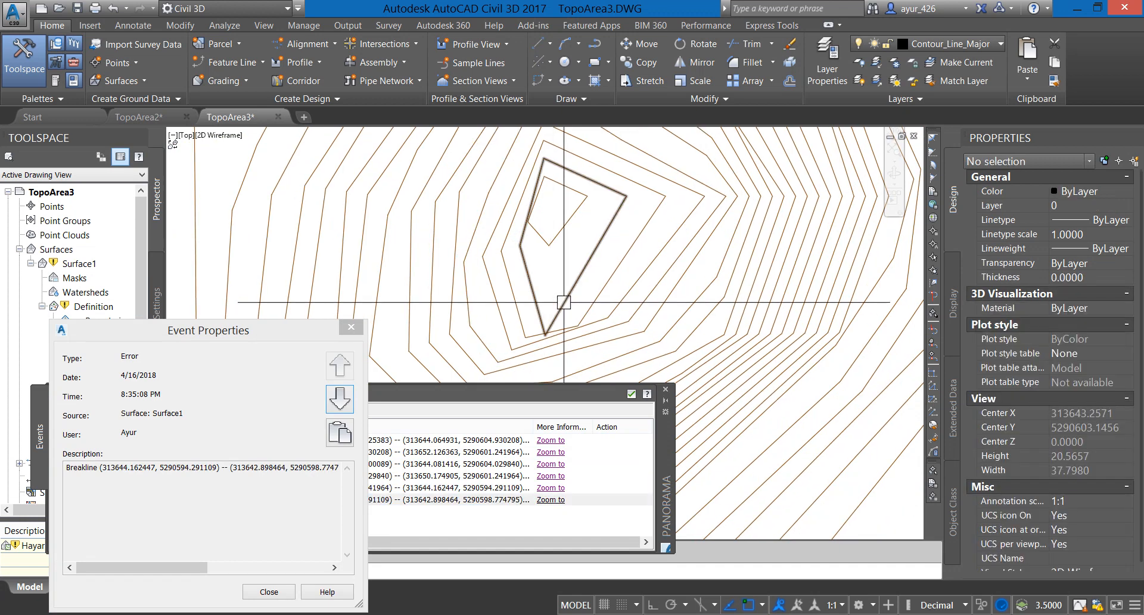
# - Stretch the lowest vertex of the second-innermost pit contour upward, clear of the contour surrounding it
pyautogui.click(544, 331)
pyautogui.click(545, 335)
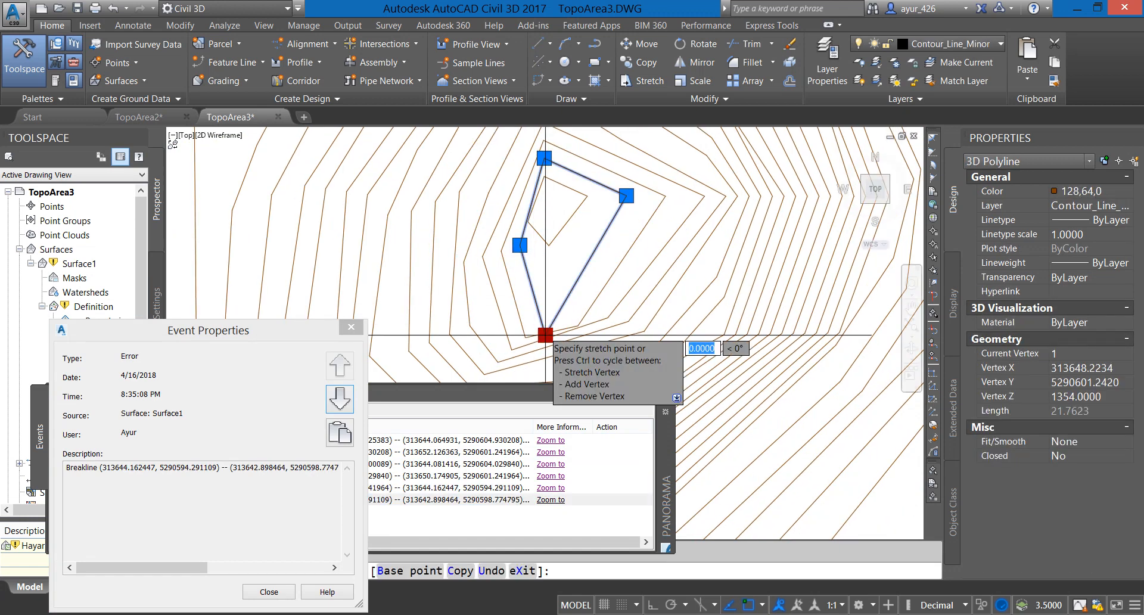
pyautogui.click(544, 287)
pyautogui.press('Escape')
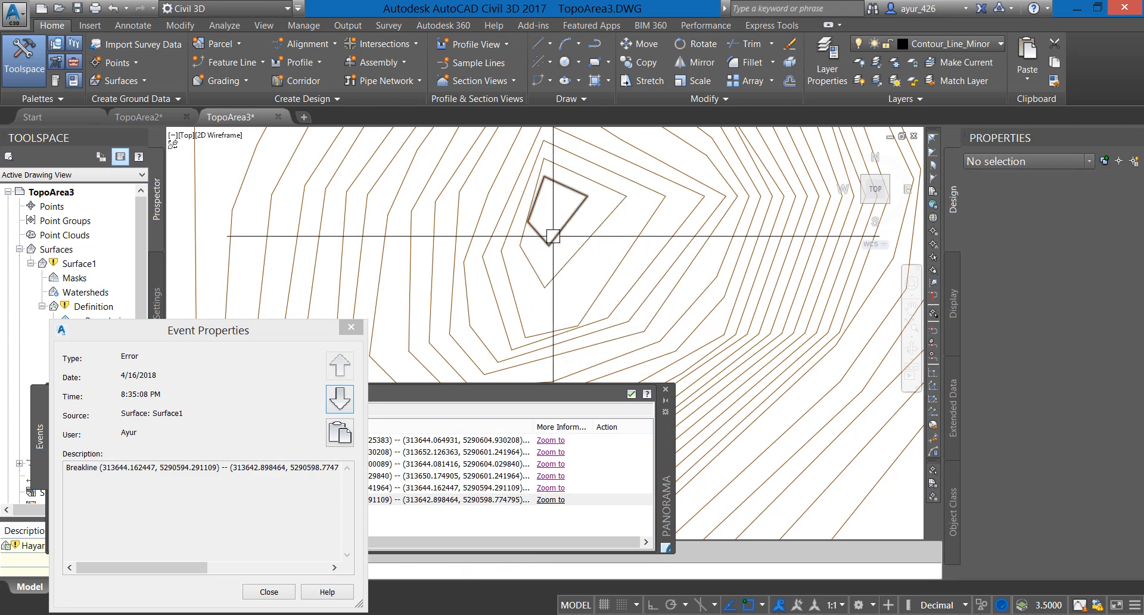
# - Move the innermost pit contour slightly so it sits inside the adjusted contour around it
pyautogui.click(560, 219)
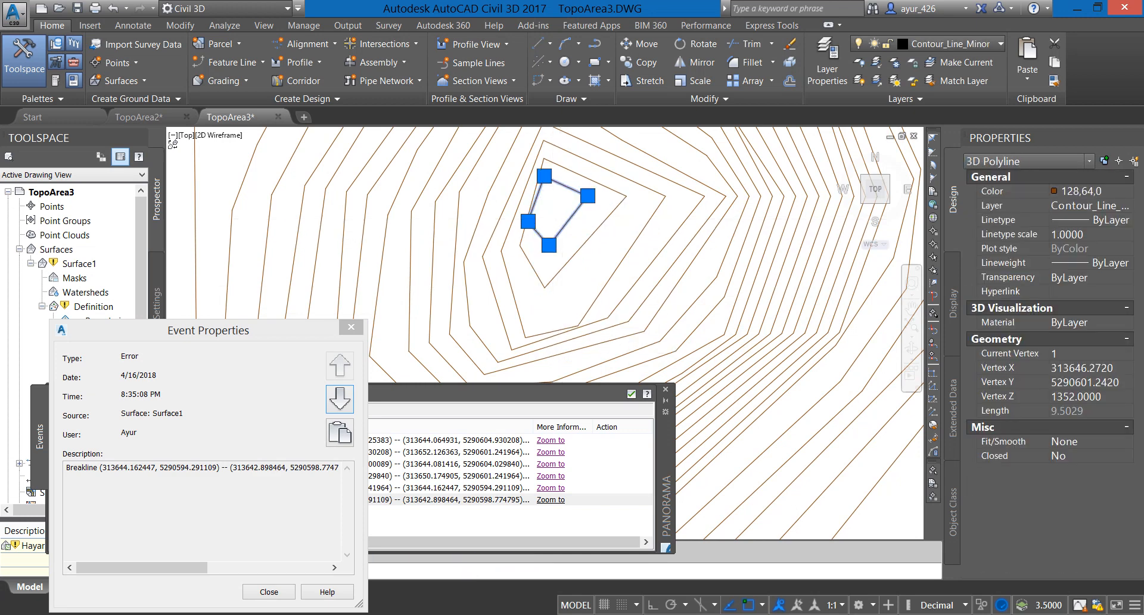
pyautogui.write('m')
pyautogui.press('Return')
pyautogui.click(548, 206)
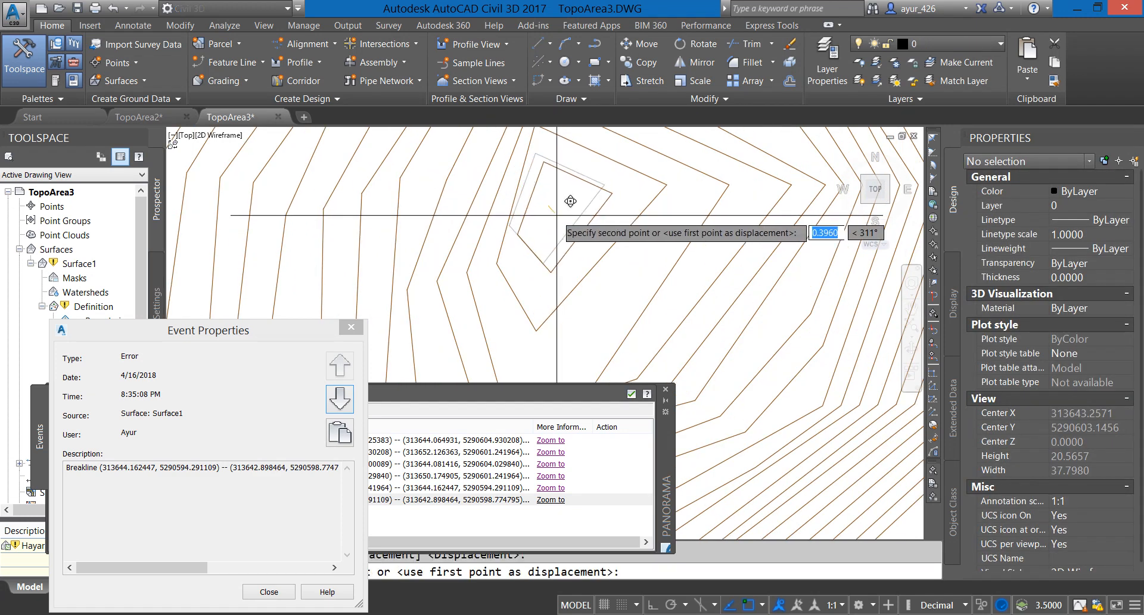
# - Zoom to the last breakline error again to recheck the contours, and close the event list and event details
pyautogui.click(550, 499)
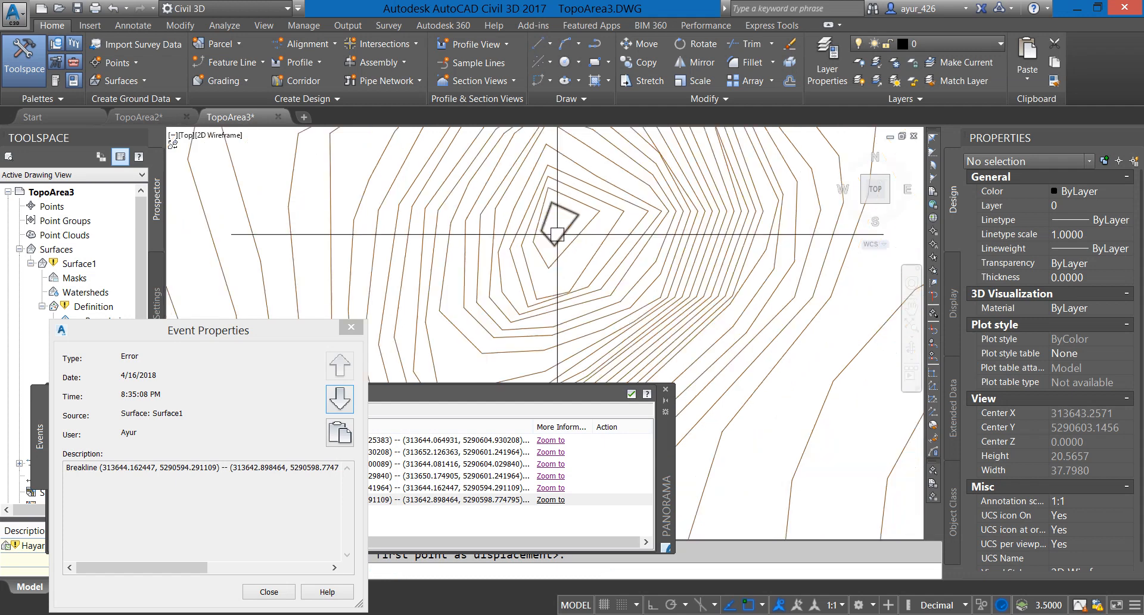
pyautogui.click(551, 499)
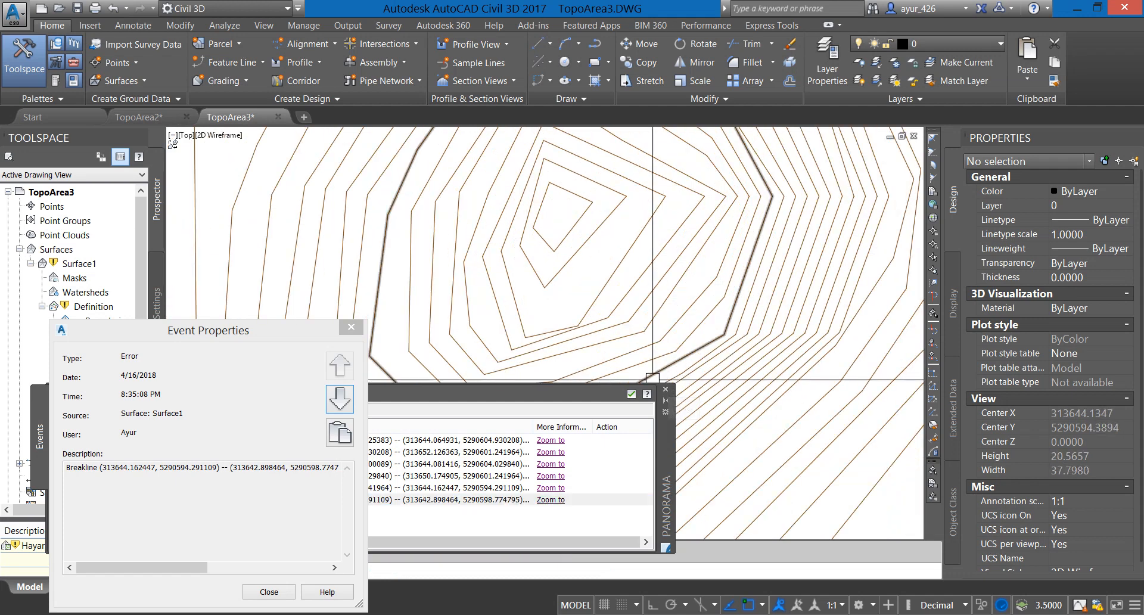
pyautogui.click(665, 391)
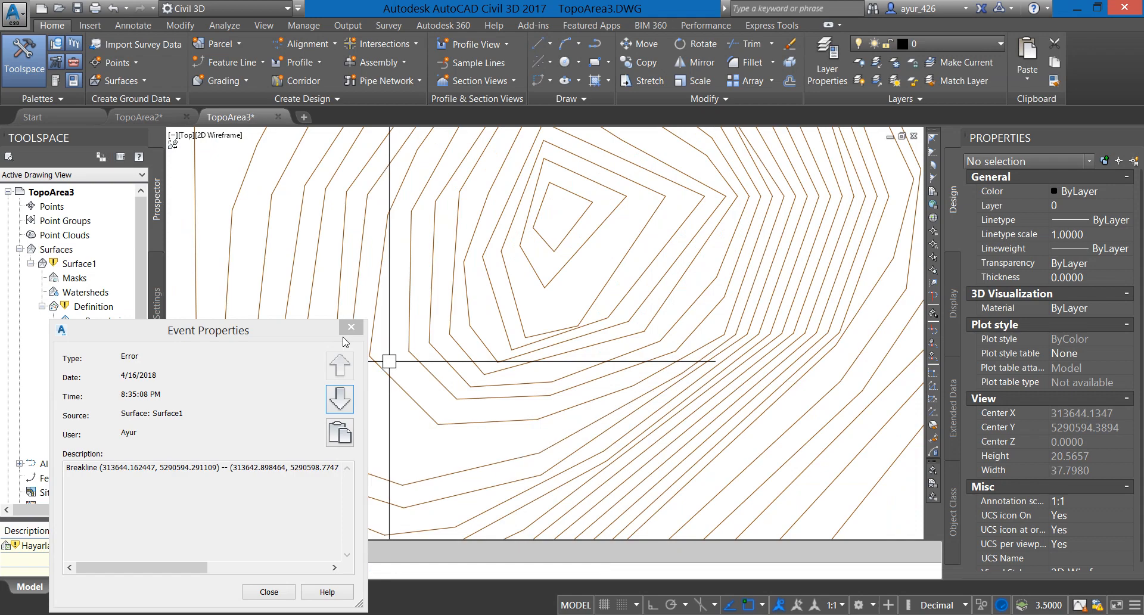
pyautogui.click(351, 327)
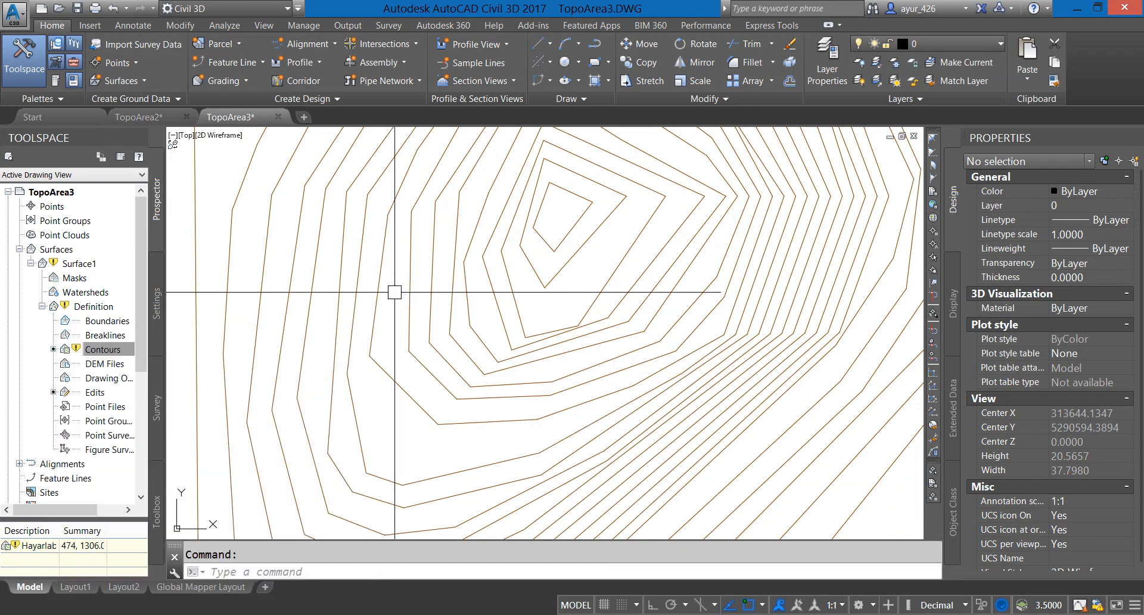
pyautogui.press('Escape')
# - Rebuild Surface1 so that it uses the corrected contours
pyautogui.scroll(-8, 476, 294)
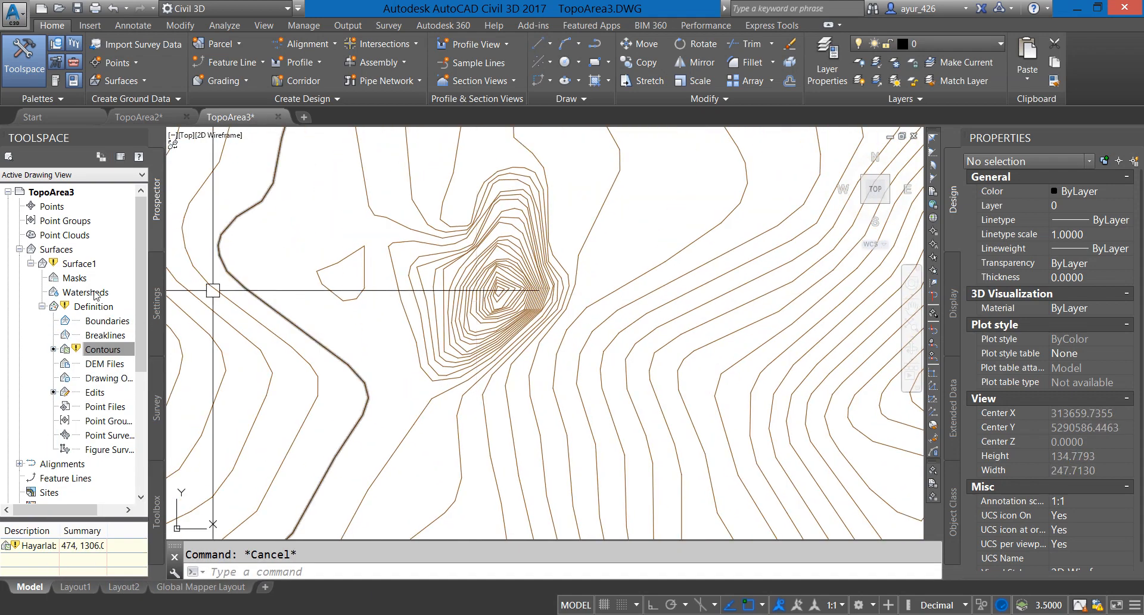
pyautogui.rightClick(69, 265)
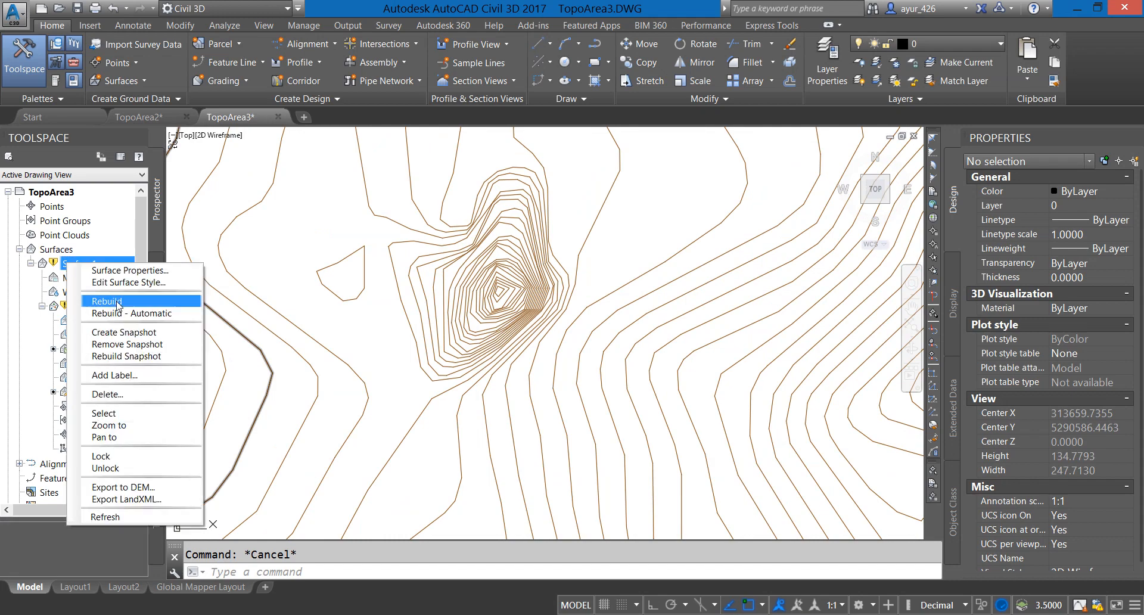
pyautogui.click(107, 301)
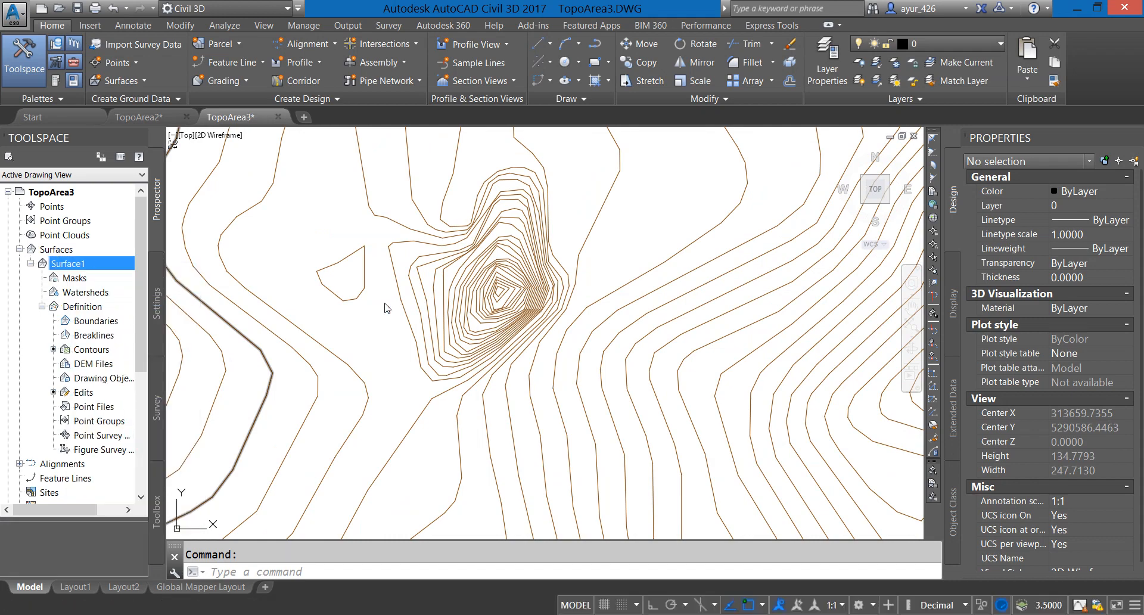
pyautogui.scroll(-8, 386, 303)
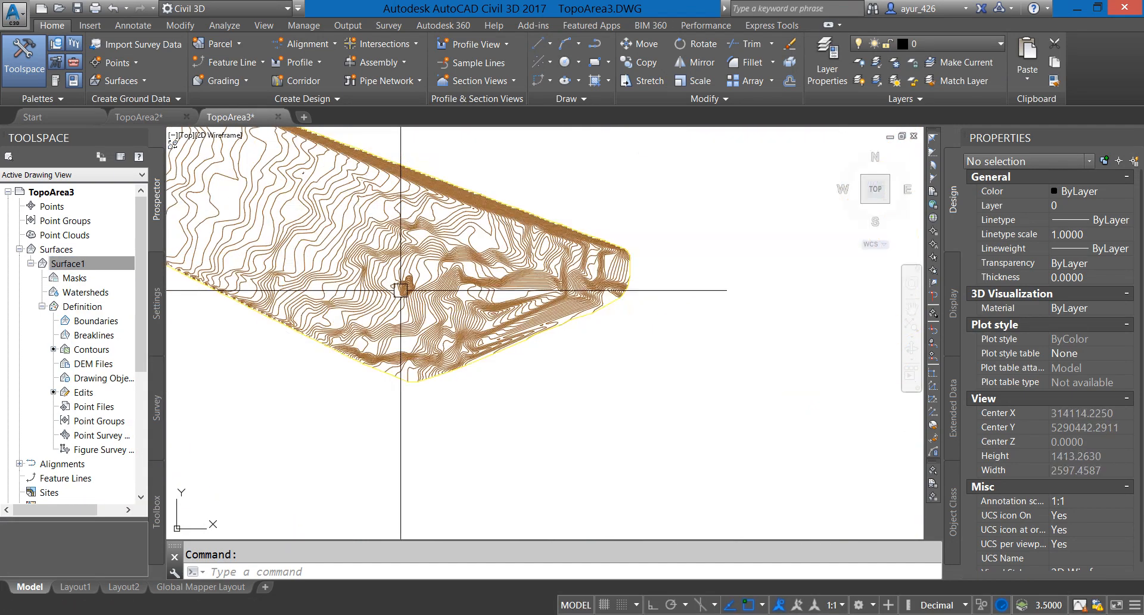
# - Orbit Surface1 in 3D to examine its triangulated terrain from above and from the side
pyautogui.scroll(-5, 453, 310)
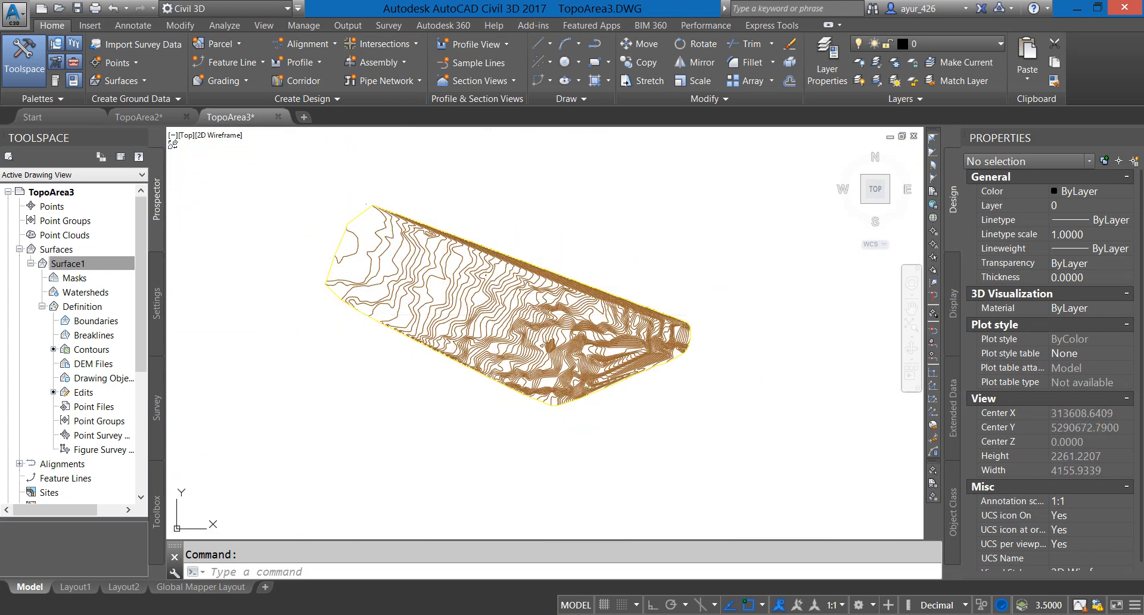
pyautogui.keyDown('shift'); pyautogui.moveTo(476, 313); pyautogui.dragTo(508, 303); pyautogui.keyUp('shift')
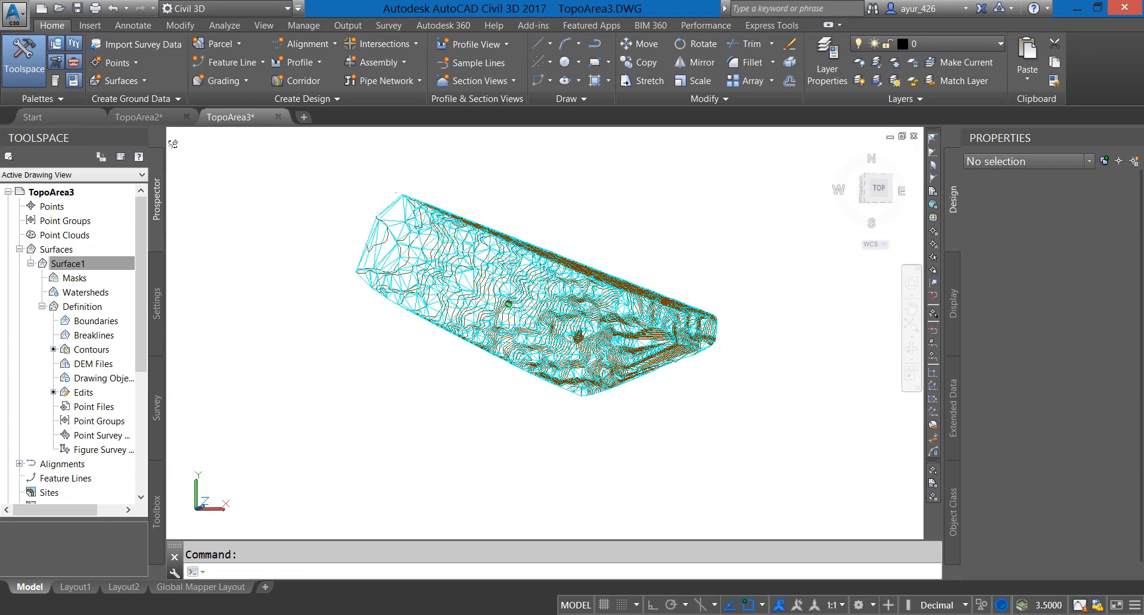
pyautogui.scroll(3, 483, 320)
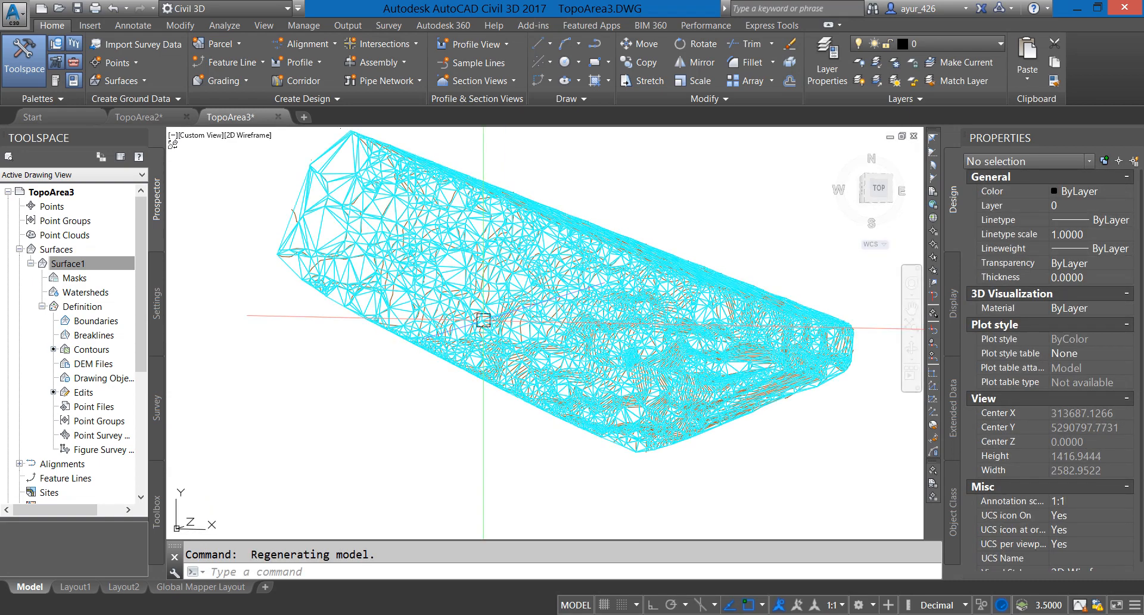
pyautogui.keyDown('shift'); pyautogui.moveTo(565, 304); pyautogui.dragTo(693, 307, button='middle'); pyautogui.keyUp('shift')
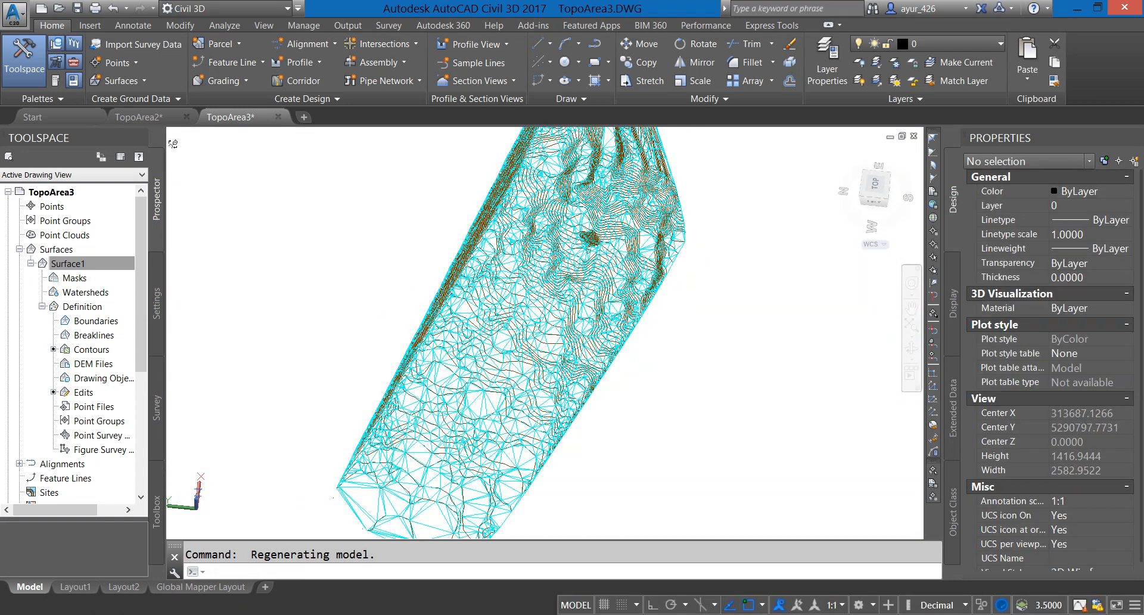
pyautogui.keyDown('shift'); pyautogui.moveTo(536, 292); pyautogui.dragTo(528, 393, button='middle'); pyautogui.keyUp('shift')
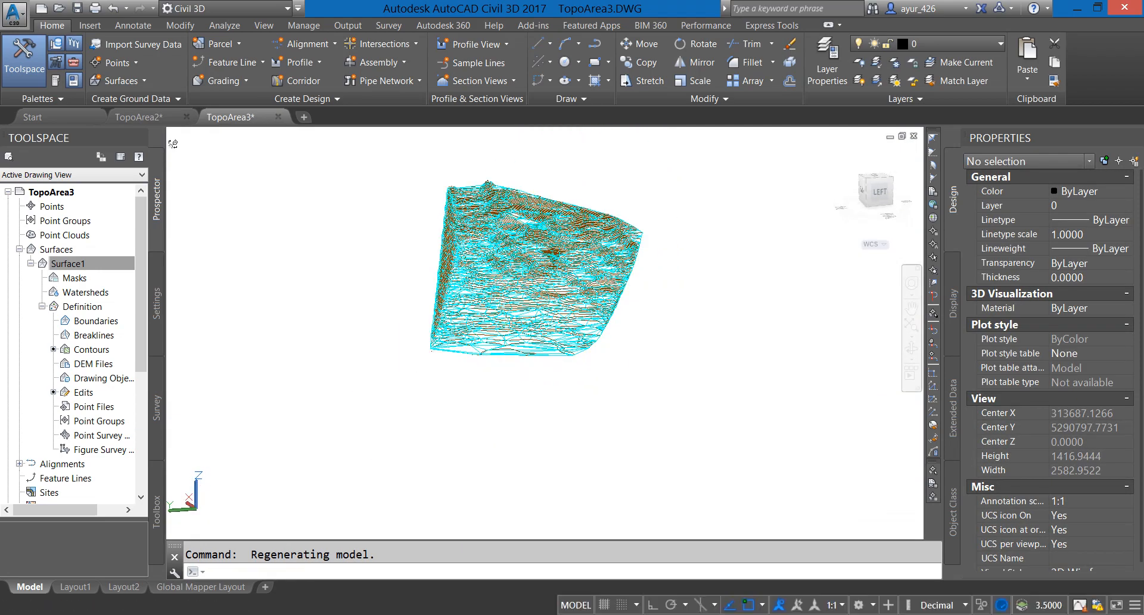
pyautogui.scroll(4, 536, 291)
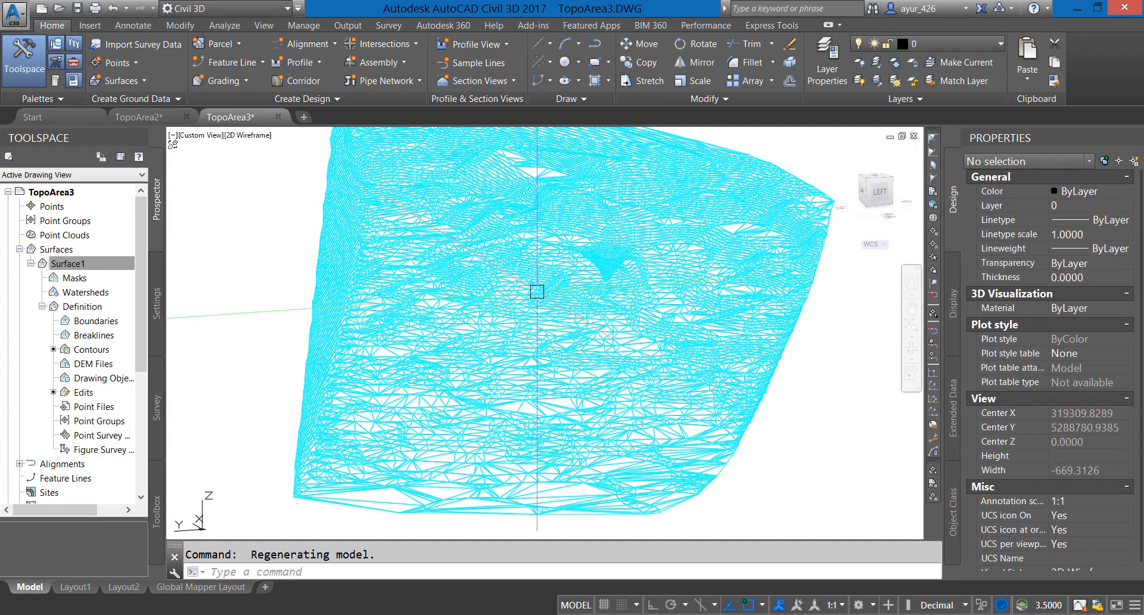
# - Display the model in the Shaded visual style and orbit it to examine the terrain relief
pyautogui.click(237, 25)
pyautogui.click(263, 26)
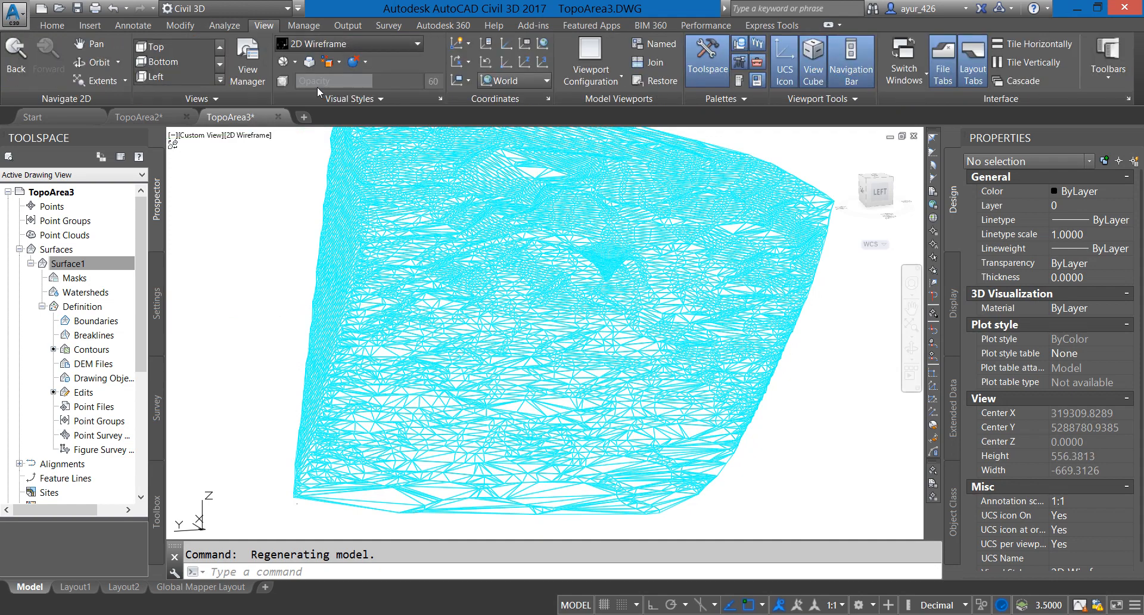
pyautogui.click(345, 43)
pyautogui.click(532, 304)
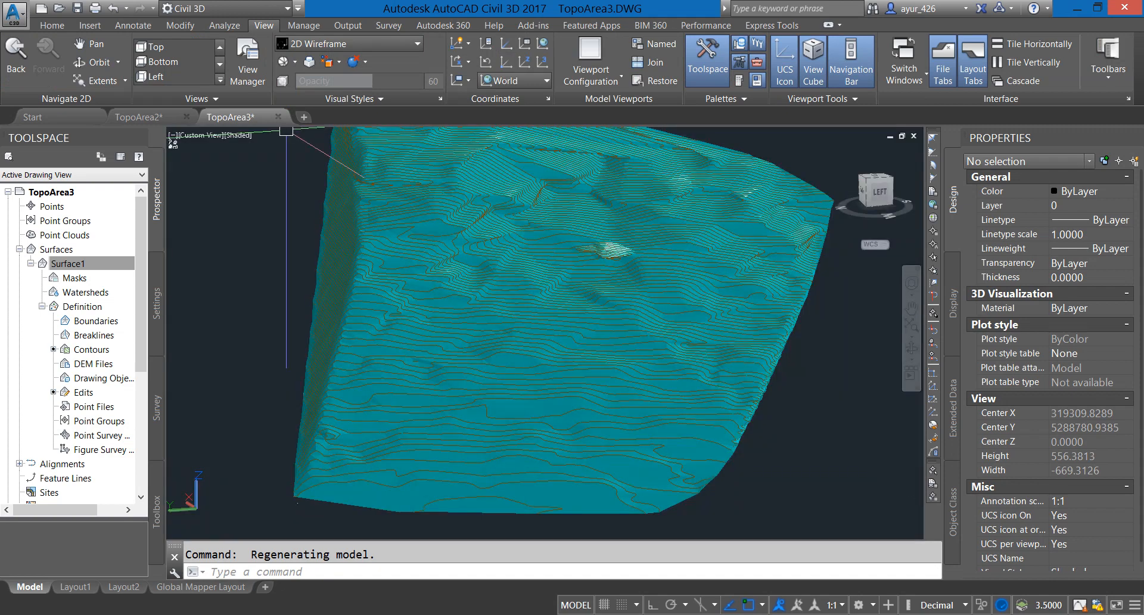
pyautogui.moveTo(617, 333)
pyautogui.keyDown('shift'); pyautogui.mouseDown(button='middle')
pyautogui.moveTo(620, 304)
pyautogui.moveTo(615, 328)
pyautogui.mouseUp(button='middle'); pyautogui.keyUp('shift')
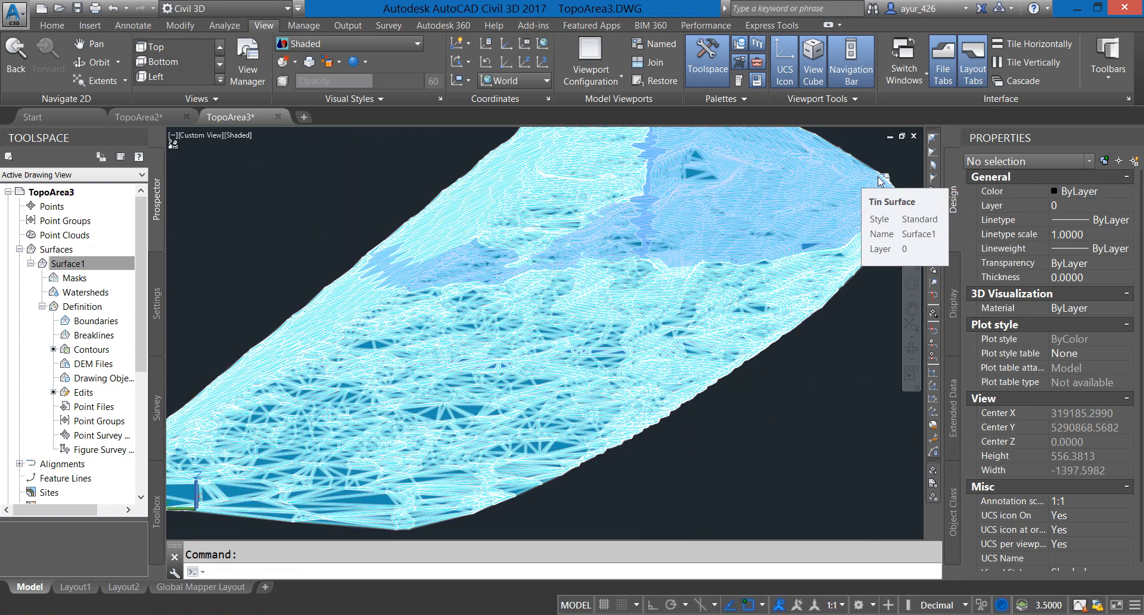
# - Return to the north-up Top view in the 2D Wireframe visual style and frame the pit contours
pyautogui.click(880, 180)
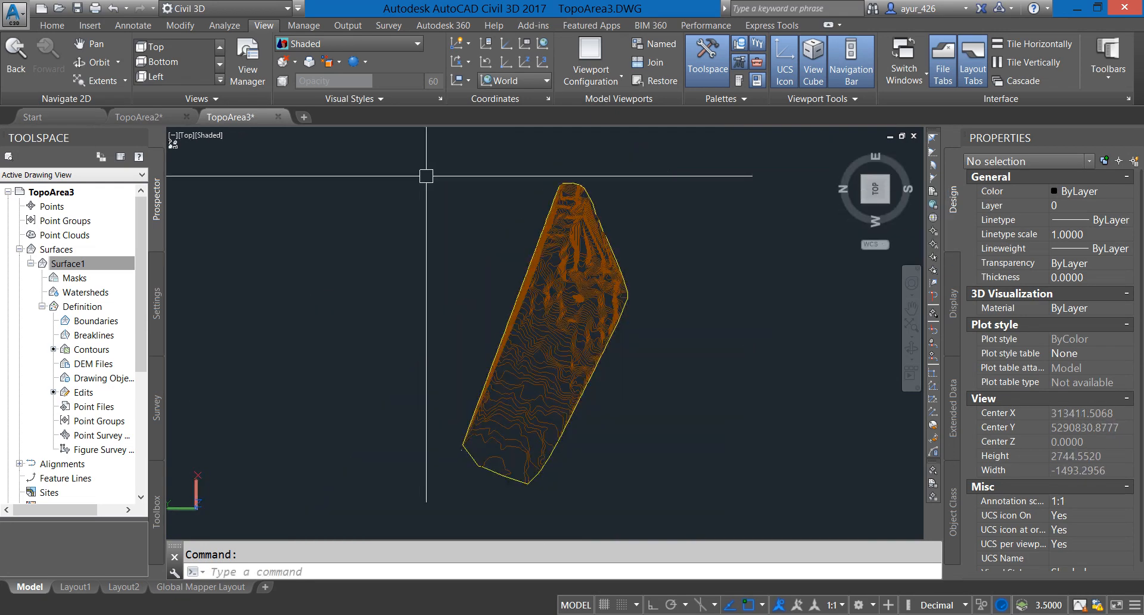
pyautogui.click(916, 161)
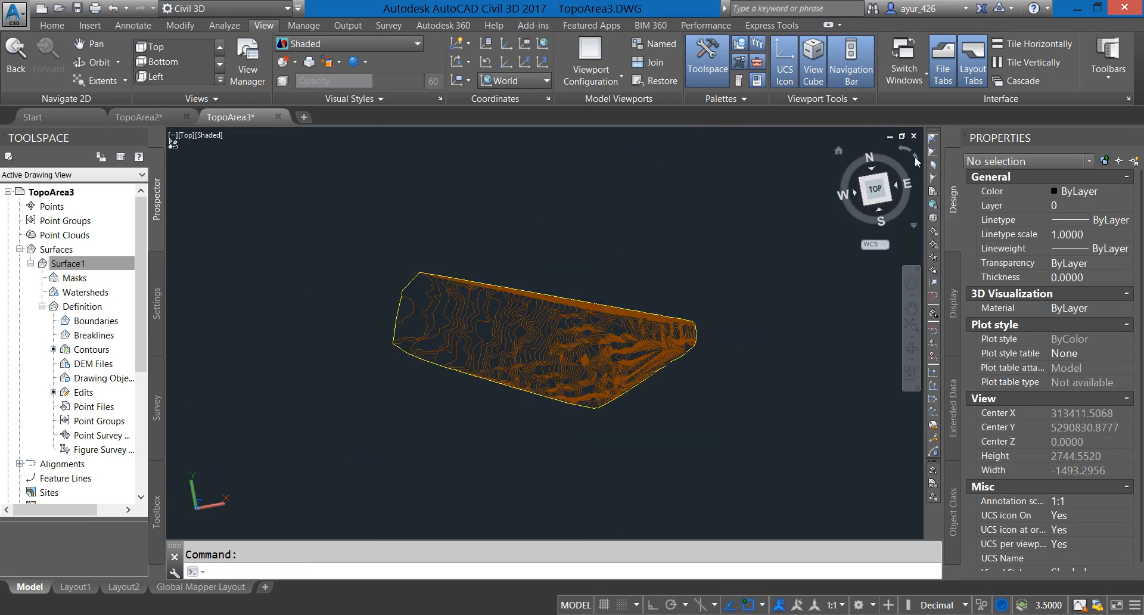
pyautogui.click(310, 45)
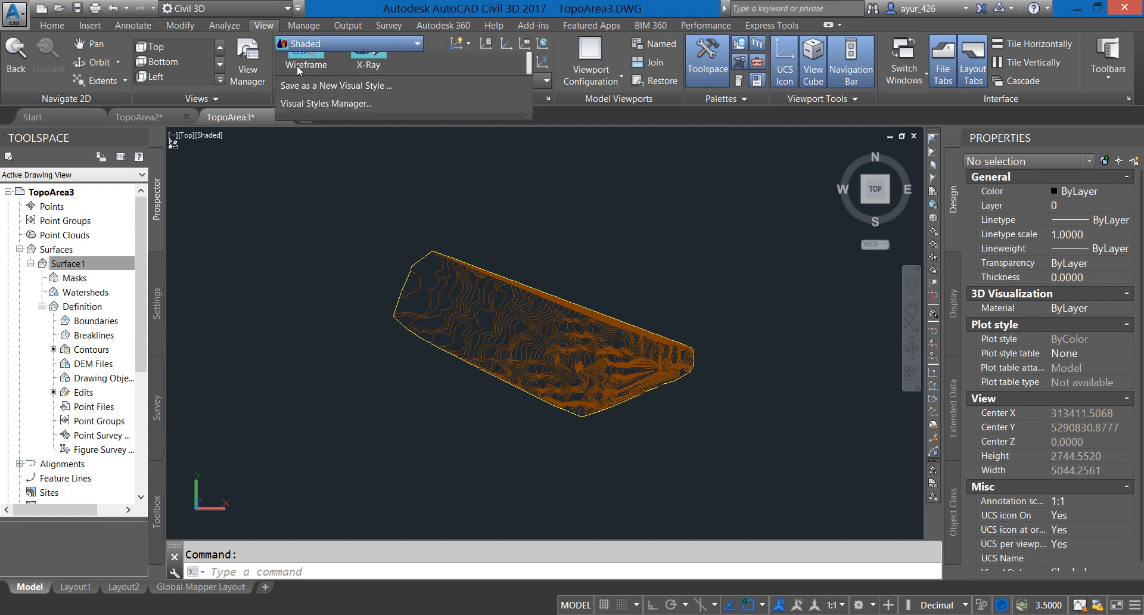
pyautogui.click(305, 70)
pyautogui.scroll(5, 562, 346)
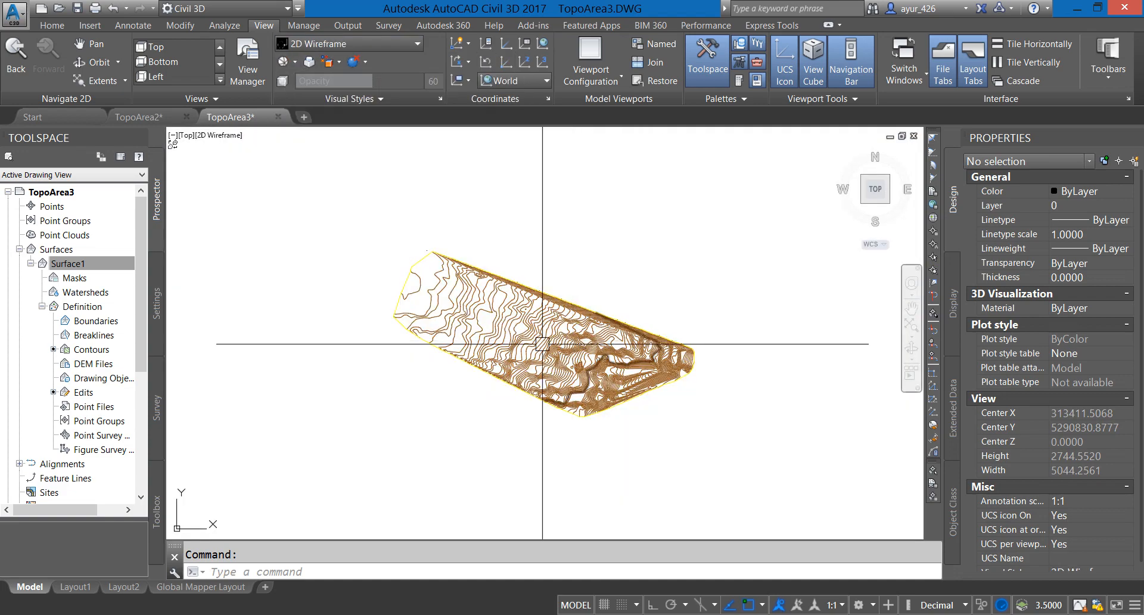
pyautogui.scroll(-3, 536, 342)
pyautogui.moveTo(551, 359); pyautogui.dragTo(560, 344, button='middle')
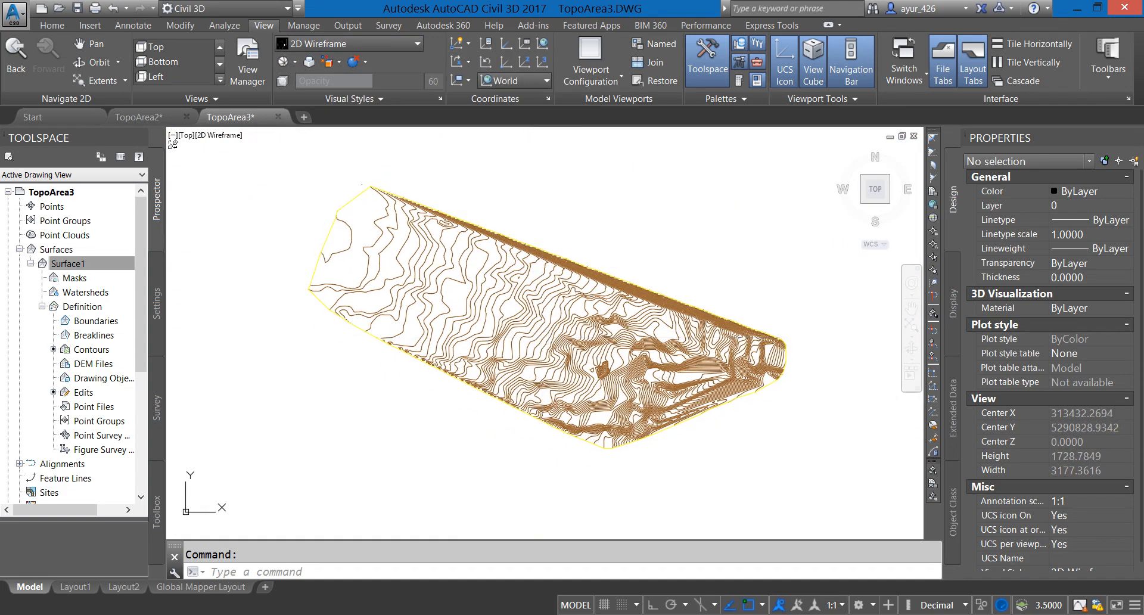
pyautogui.scroll(10, 607, 375)
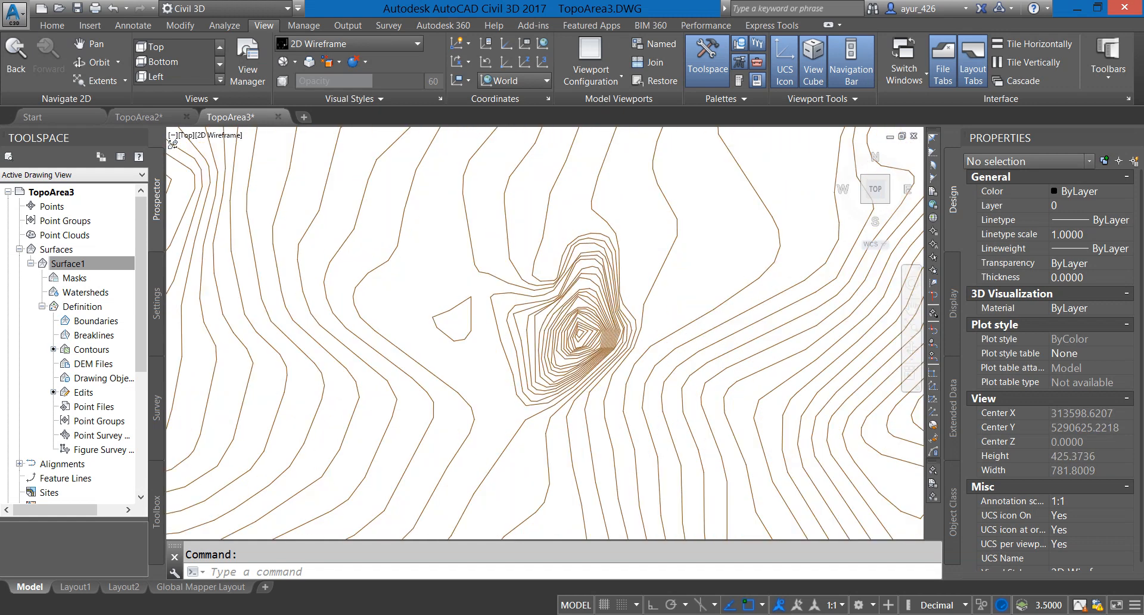
pyautogui.scroll(-2, 594, 334)
pyautogui.scroll(3, 595, 333)
pyautogui.click(606, 325)
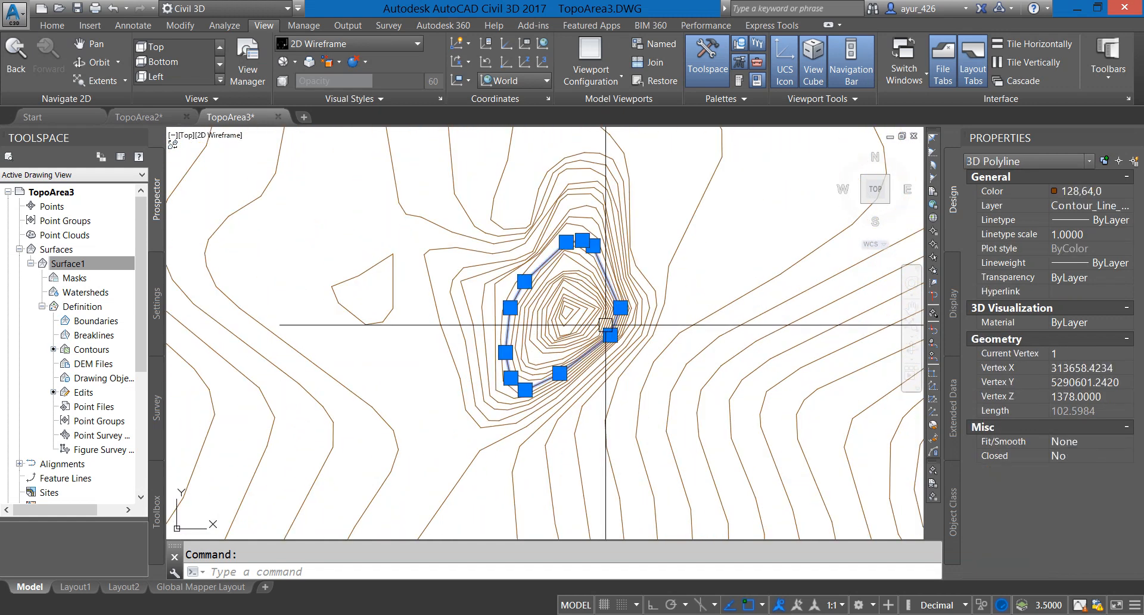
pyautogui.press('Escape')
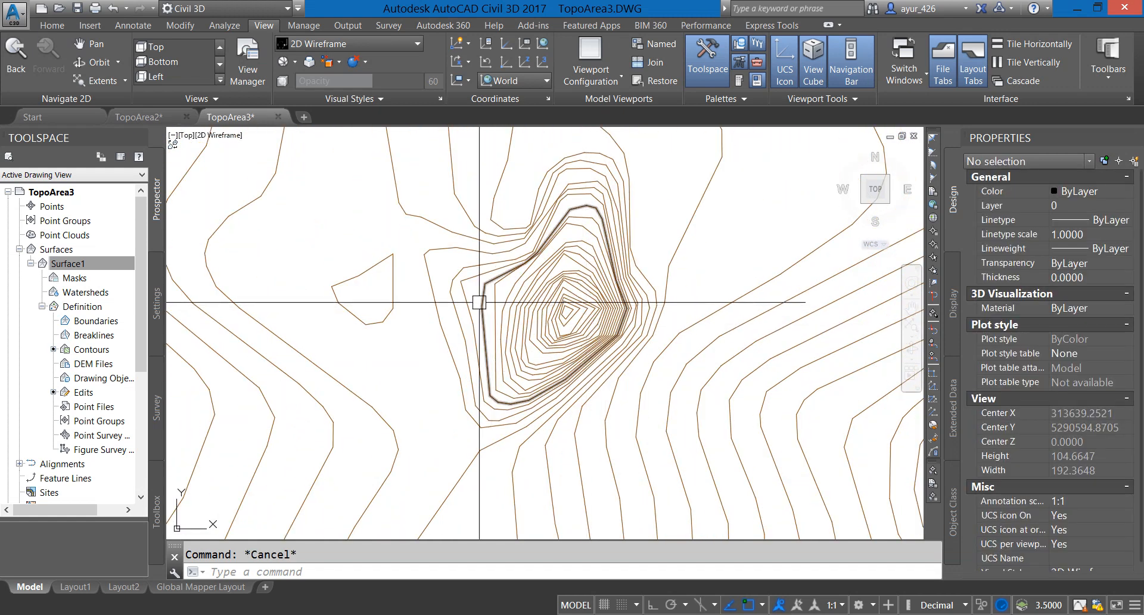
pyautogui.click(449, 291)
pyautogui.moveTo(450, 291)
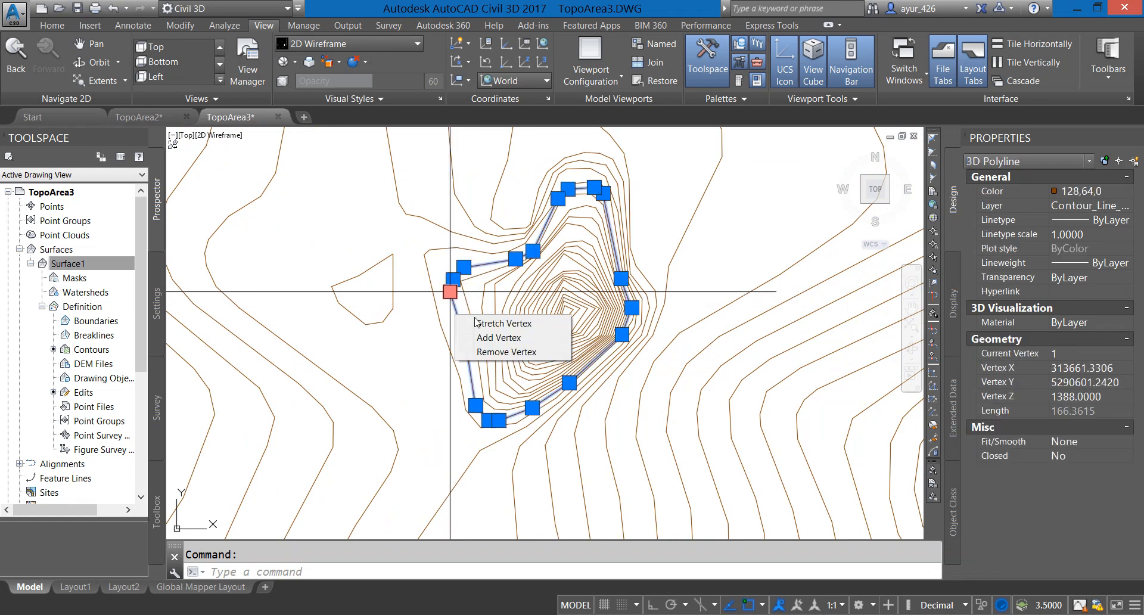
pyautogui.write('vs')
pyautogui.press('Return')
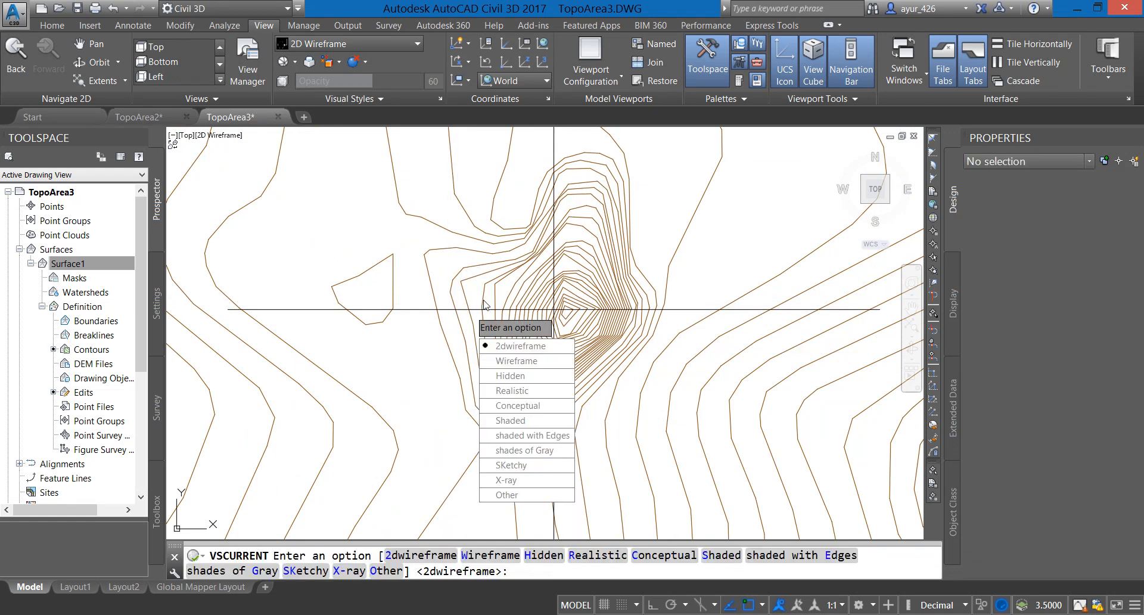
pyautogui.press('Return')
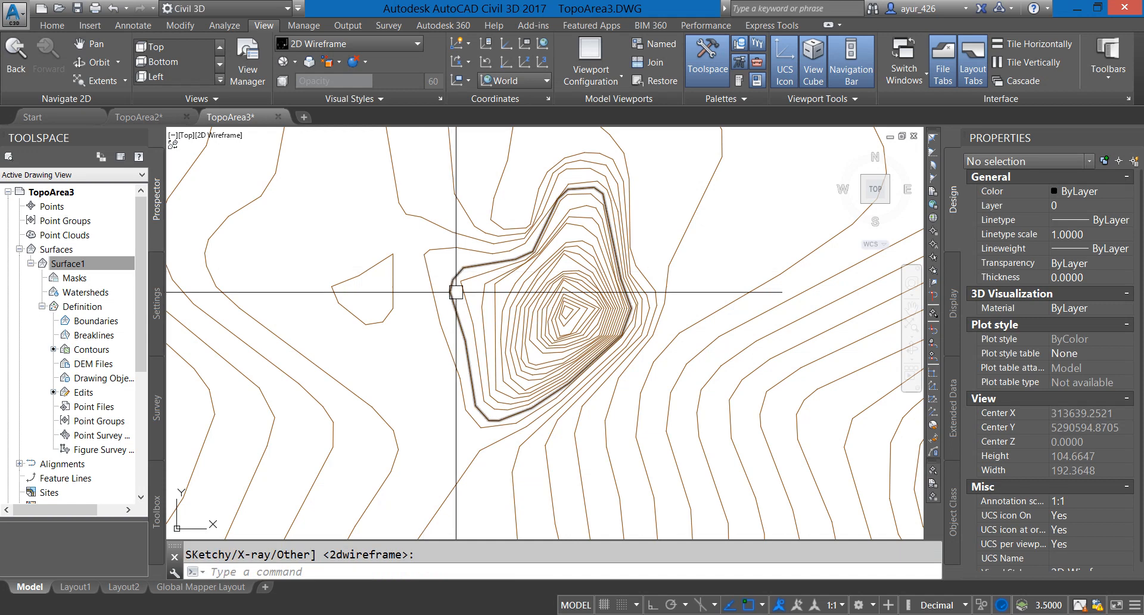
# - Erase the elevation 1388 contour around the pit and the contour next inward on its west side
pyautogui.click(451, 292)
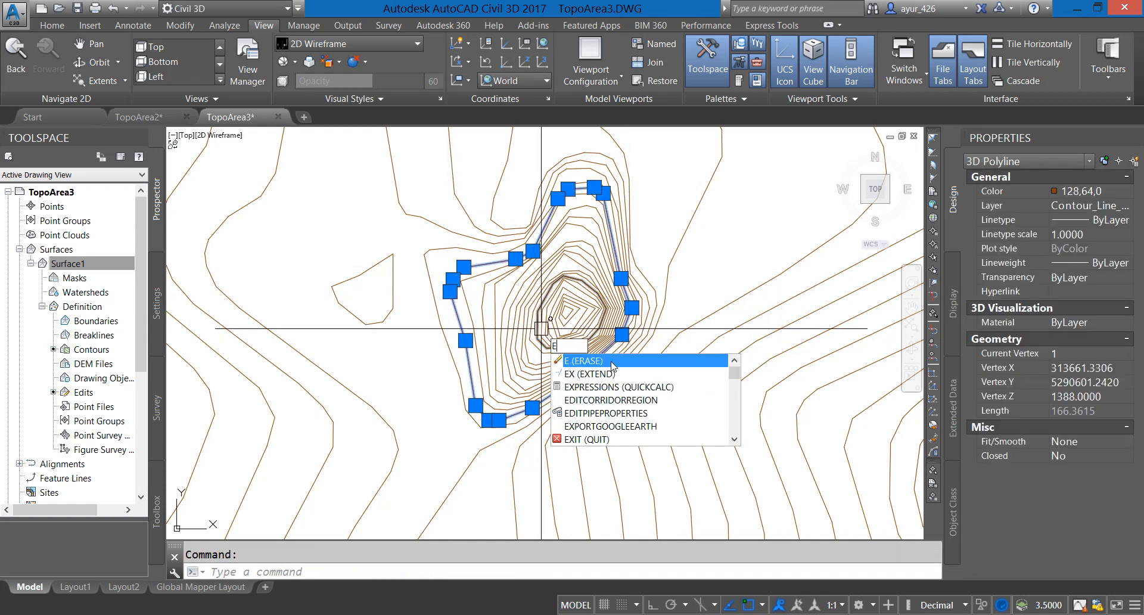
pyautogui.click(610, 359)
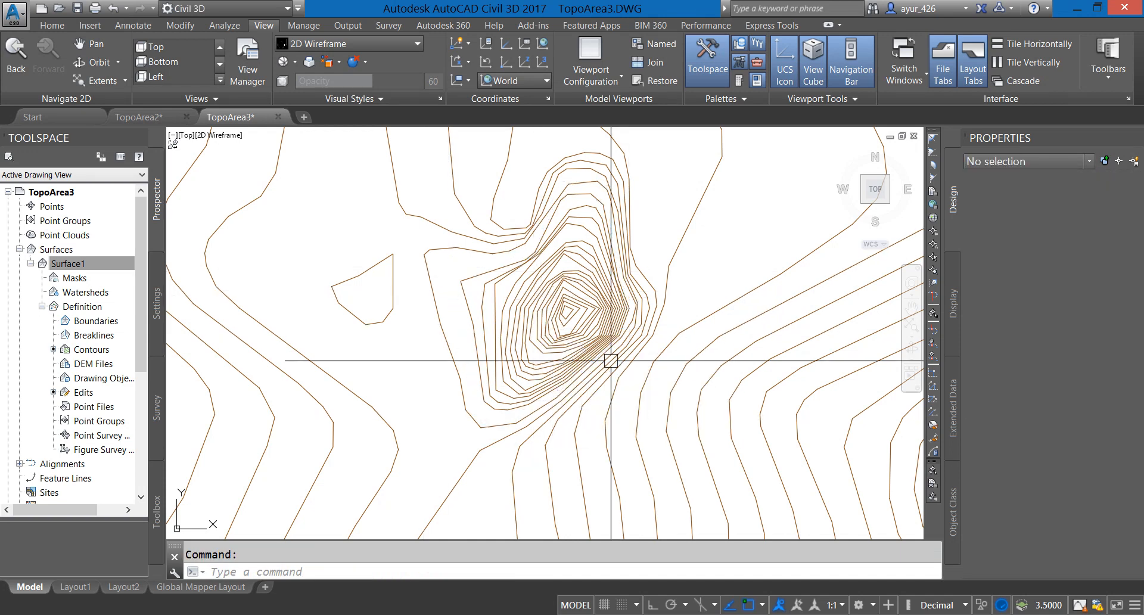
pyautogui.click(483, 310)
pyautogui.moveTo(482, 306)
pyautogui.press('Delete')
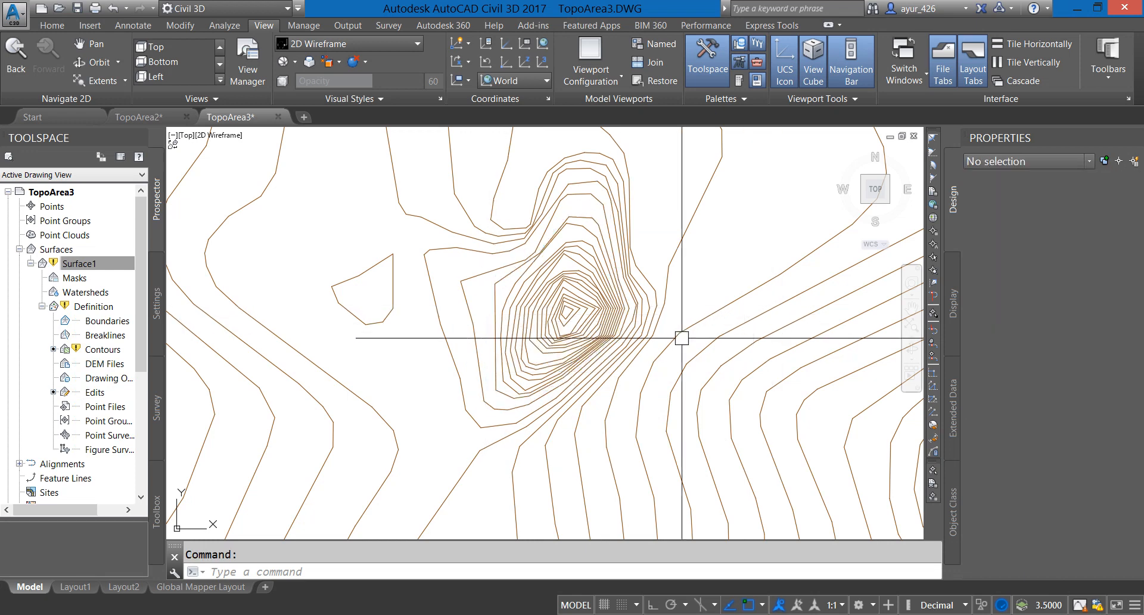
# - Erase the nested inner contours of the pit together, starting with the elevation 1356 contour and leaving the outer rings
pyautogui.scroll(4, 602, 338)
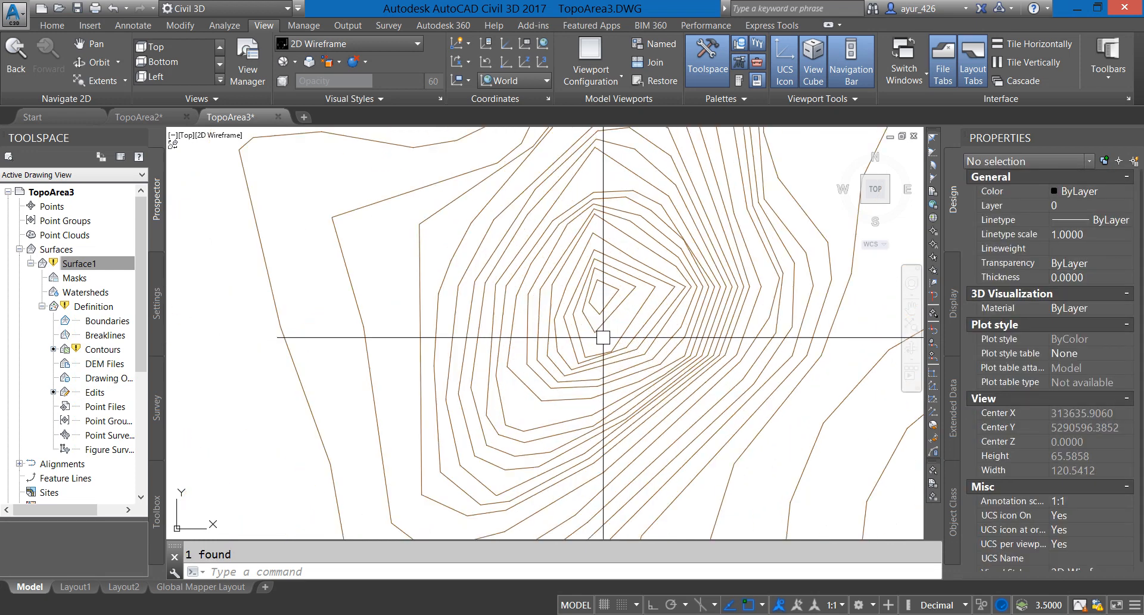
pyautogui.click(610, 339)
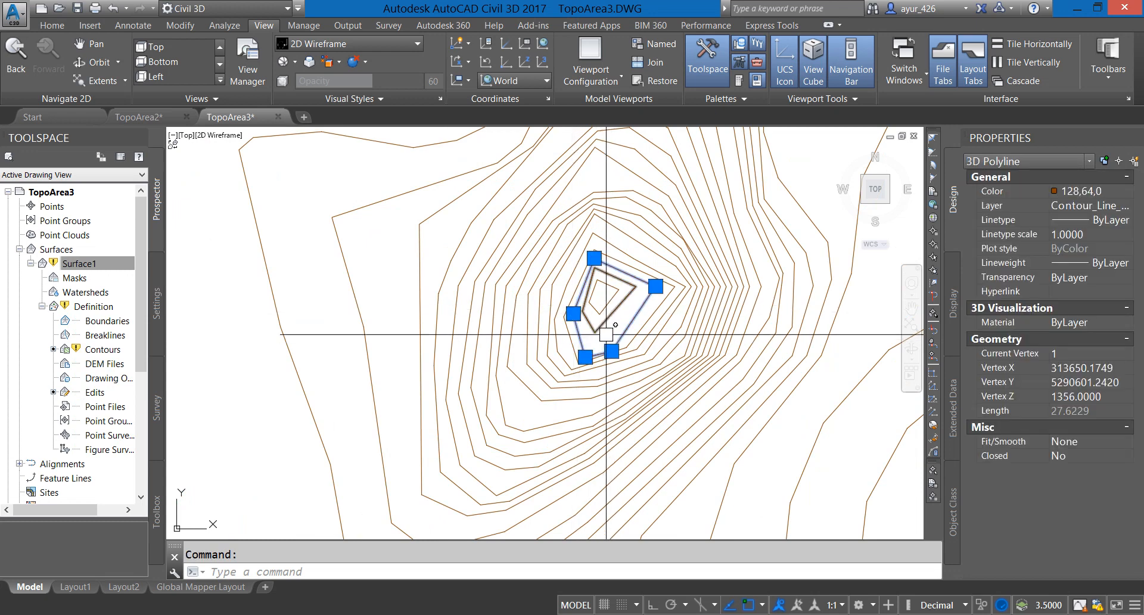
pyautogui.click(590, 356)
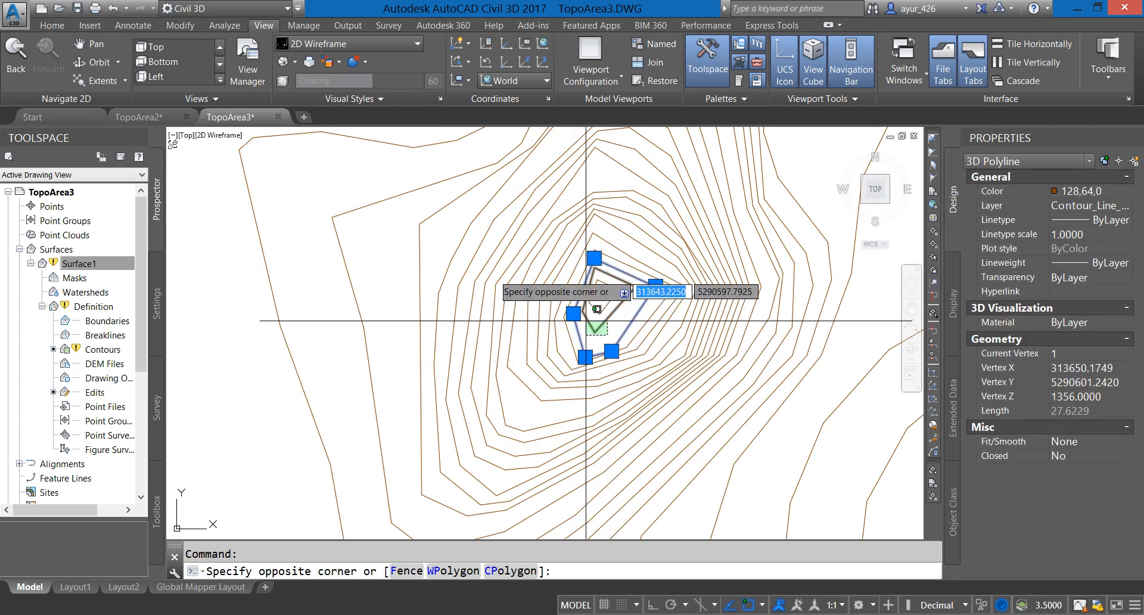
pyautogui.click(456, 241)
pyautogui.press('Return')
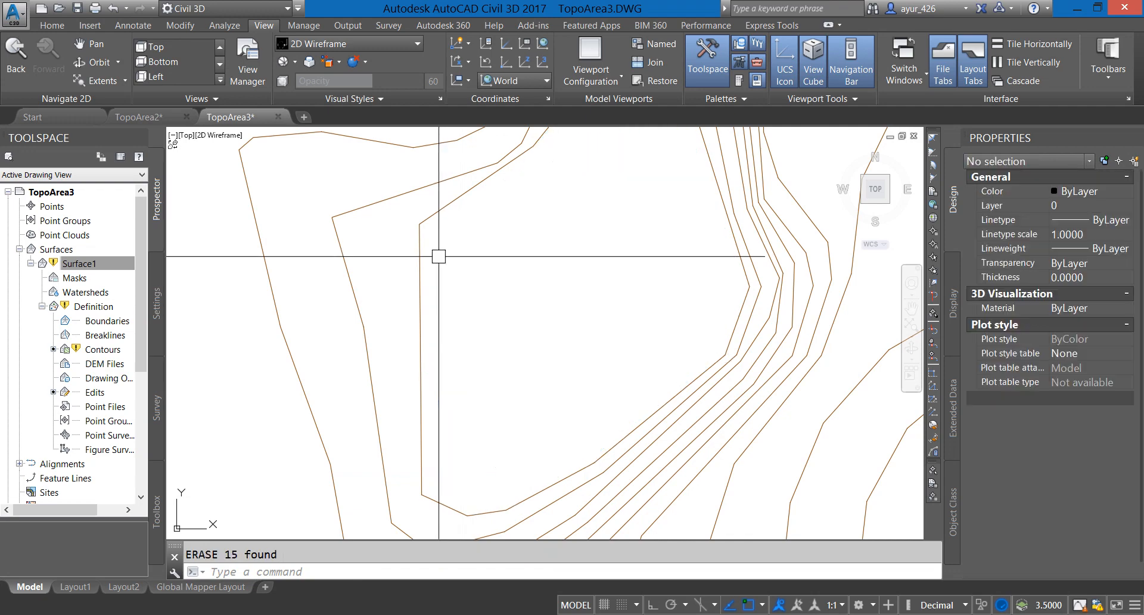
# - Erase the contour just outside the innermost remaining ring of the pit
pyautogui.scroll(4, 439, 256)
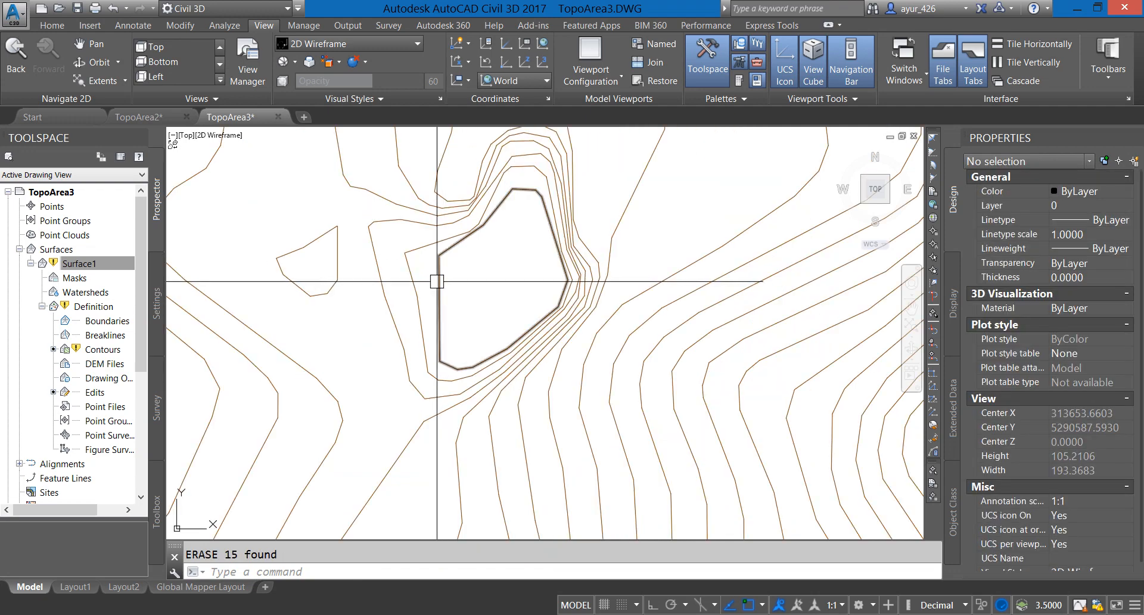
pyautogui.click(411, 280)
pyautogui.press('Delete')
# - Rebuild Surface1 without the erased pit contours
pyautogui.scroll(-6, 397, 244)
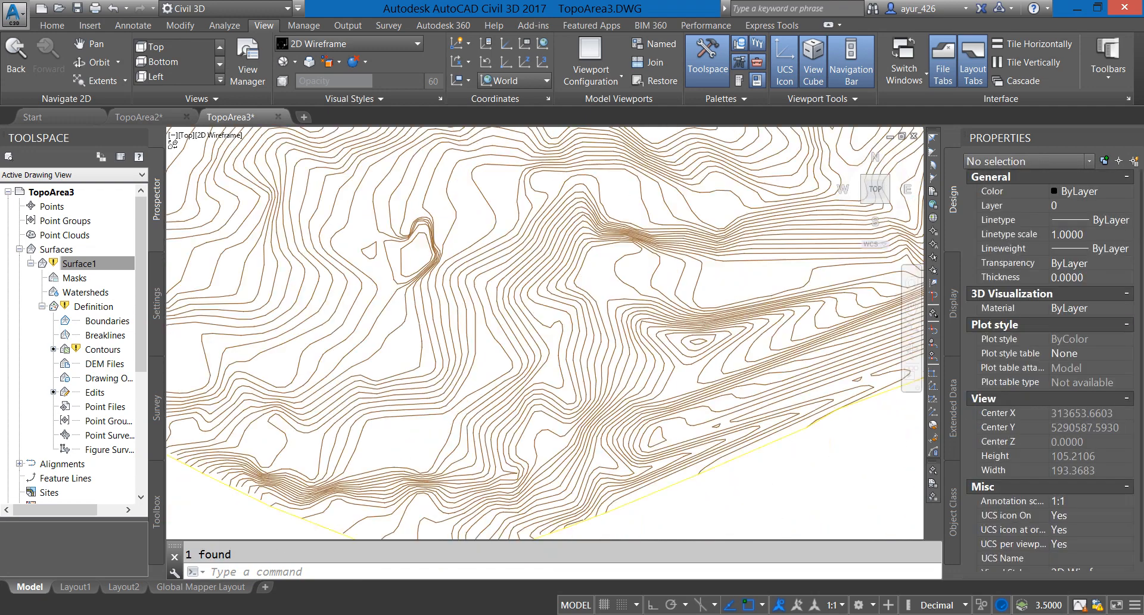
pyautogui.rightClick(88, 263)
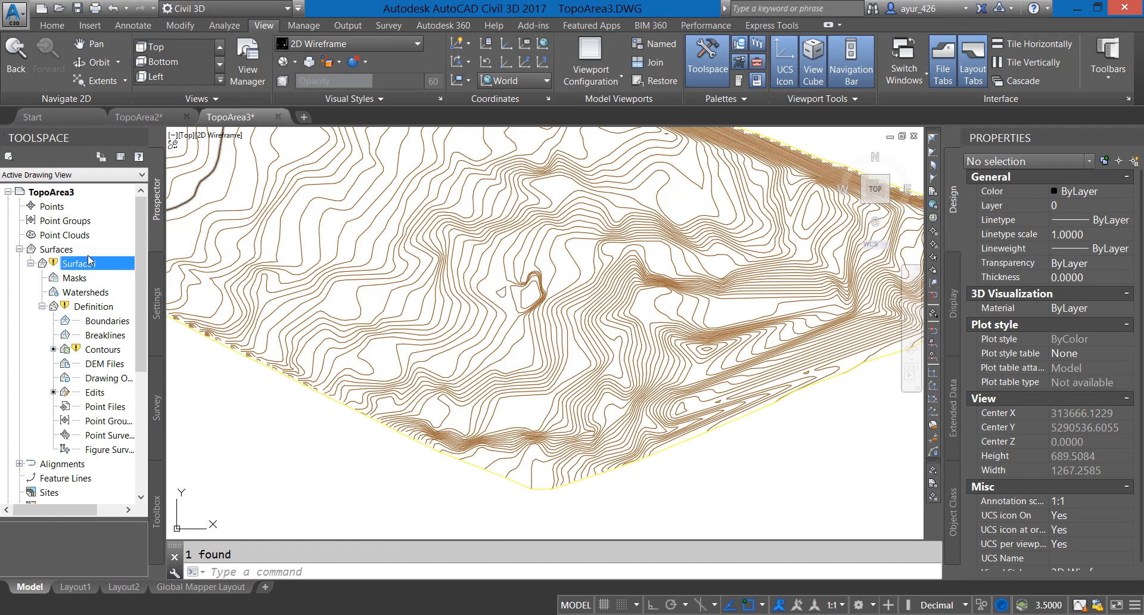
pyautogui.click(190, 295)
pyautogui.scroll(-1, 424, 263)
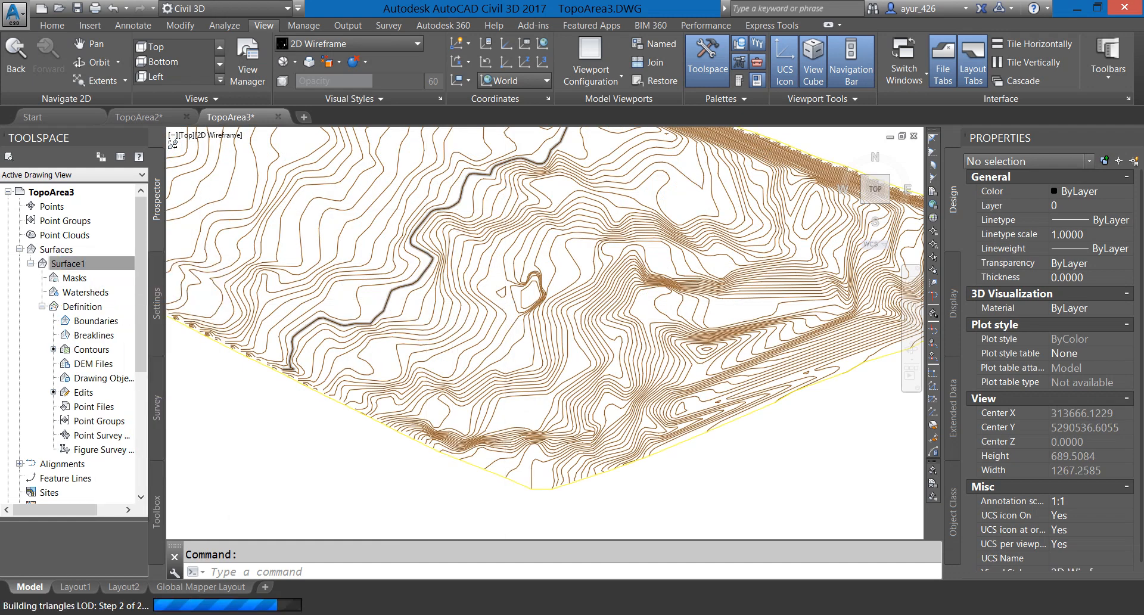
# - Draw a five-segment polyline about 1551 ft long across the contours from northwest to southeast, passing just south of the pit
pyautogui.moveTo(372, 223); pyautogui.dragTo(422, 297, button='middle')
pyautogui.scroll(-1, 422, 297)
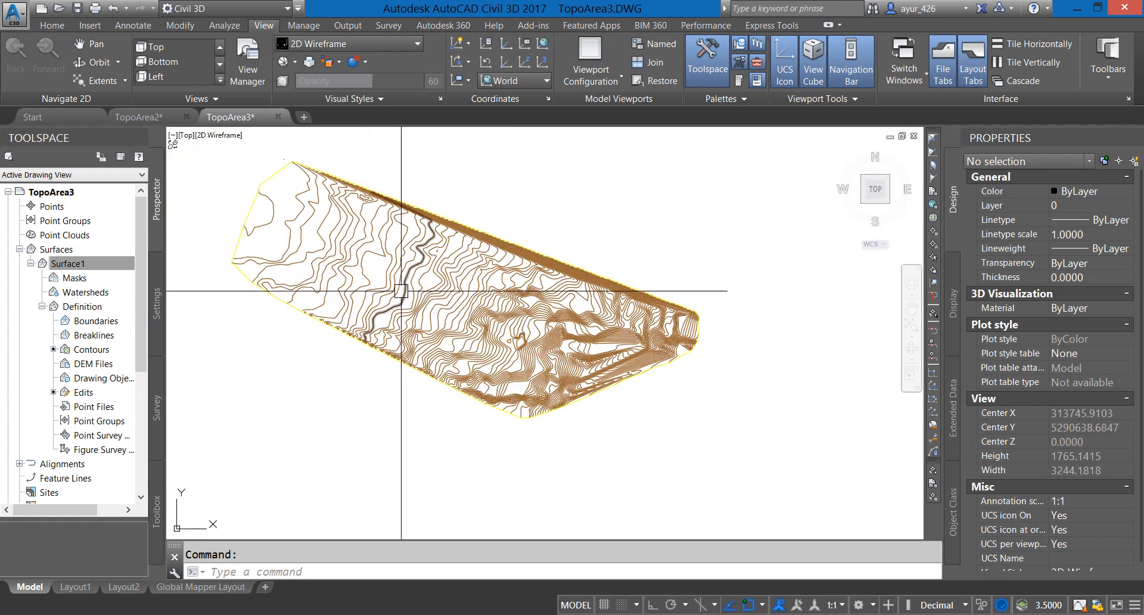
pyautogui.press('Return')
pyautogui.scroll(2, 249, 232)
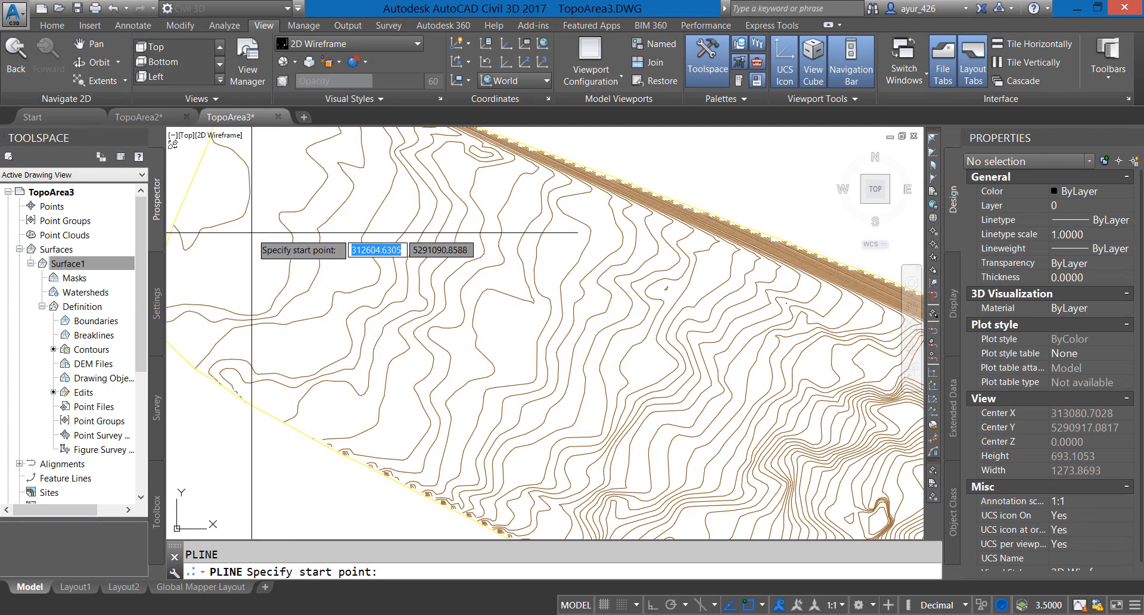
pyautogui.click(249, 233)
pyautogui.click(369, 313)
pyautogui.scroll(-1, 421, 341)
pyautogui.moveTo(424, 344); pyautogui.dragTo(318, 243, button='middle')
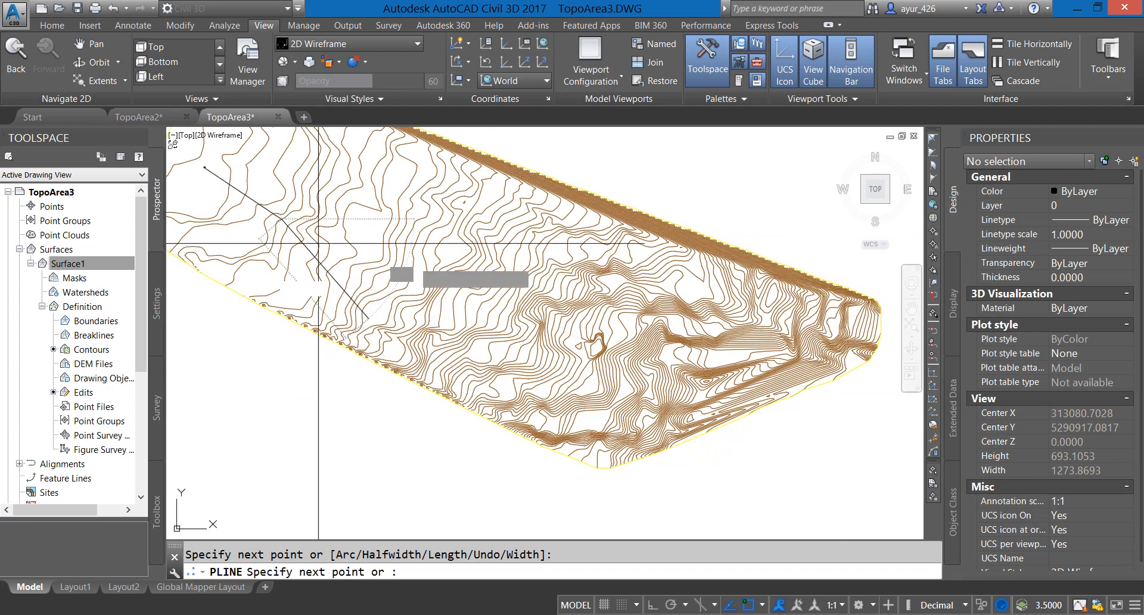
pyautogui.click(438, 263)
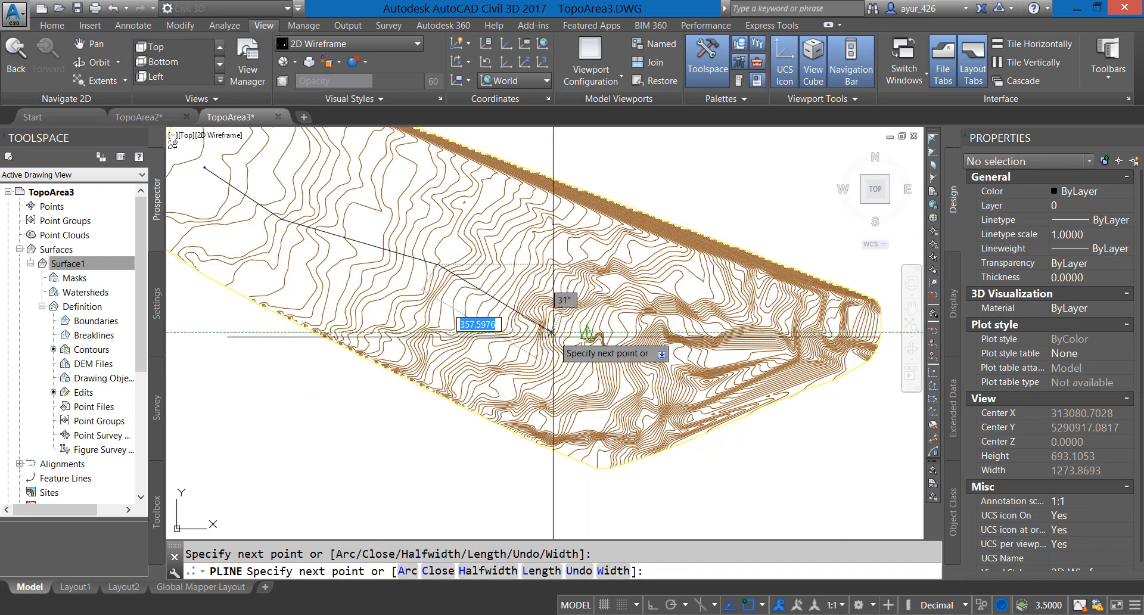
pyautogui.click(539, 352)
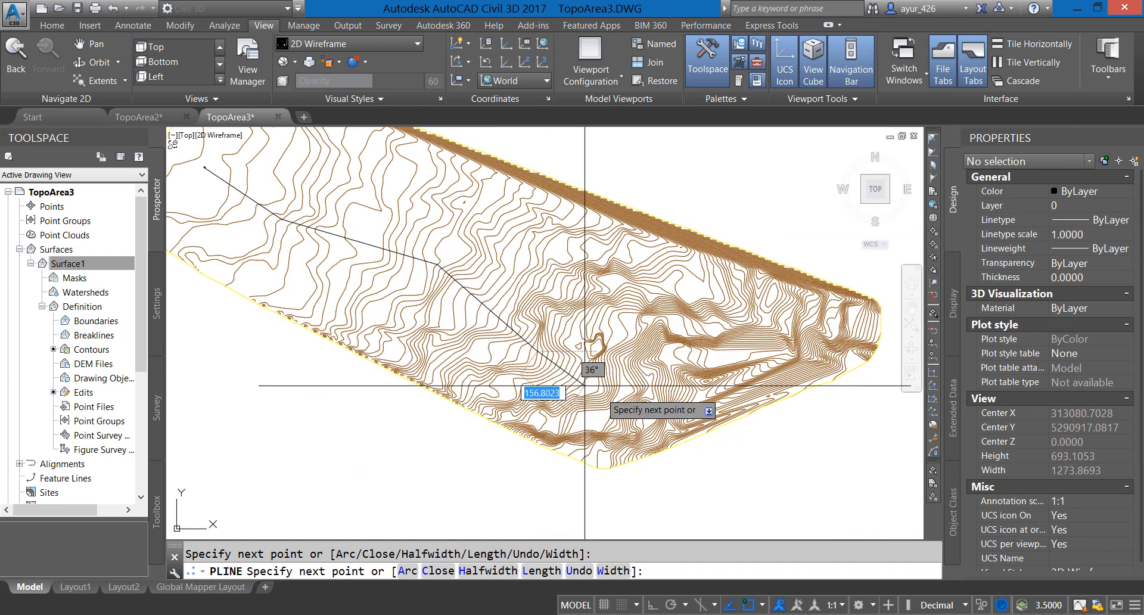
pyautogui.click(626, 380)
pyautogui.click(719, 382)
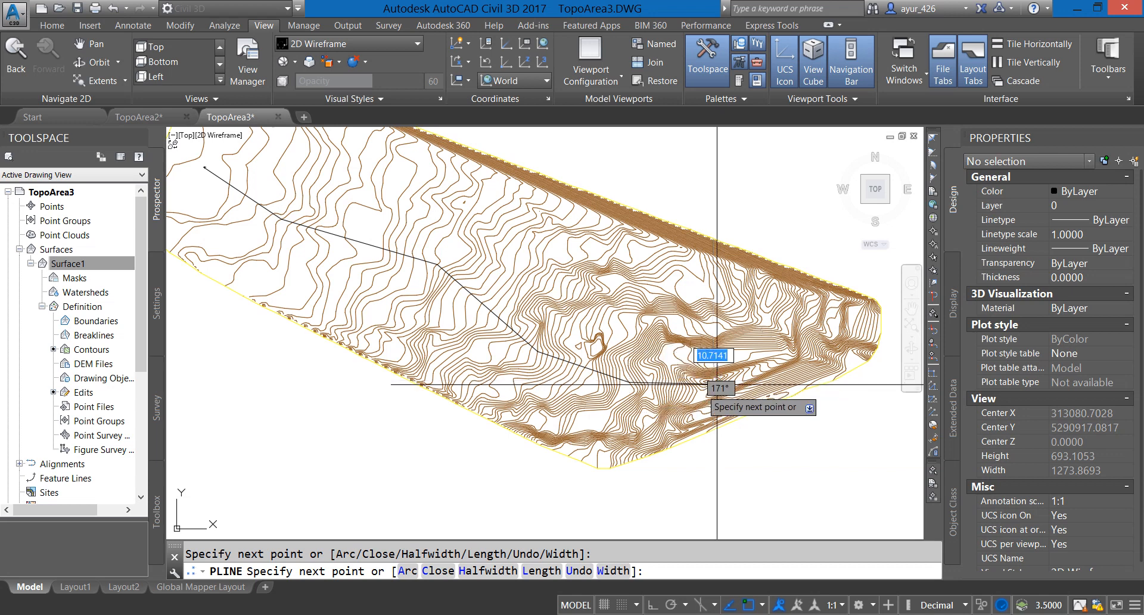
pyautogui.press('Return')
# - Start creating an alignment from objects using the new polyline and accept its default direction
pyautogui.click(53, 25)
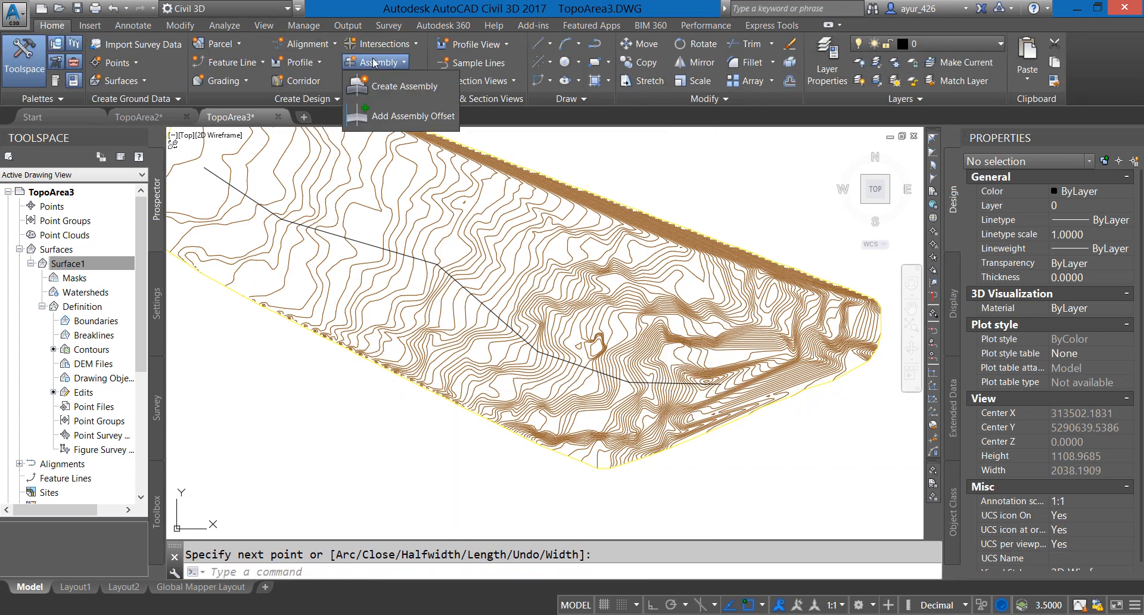
pyautogui.click(308, 44)
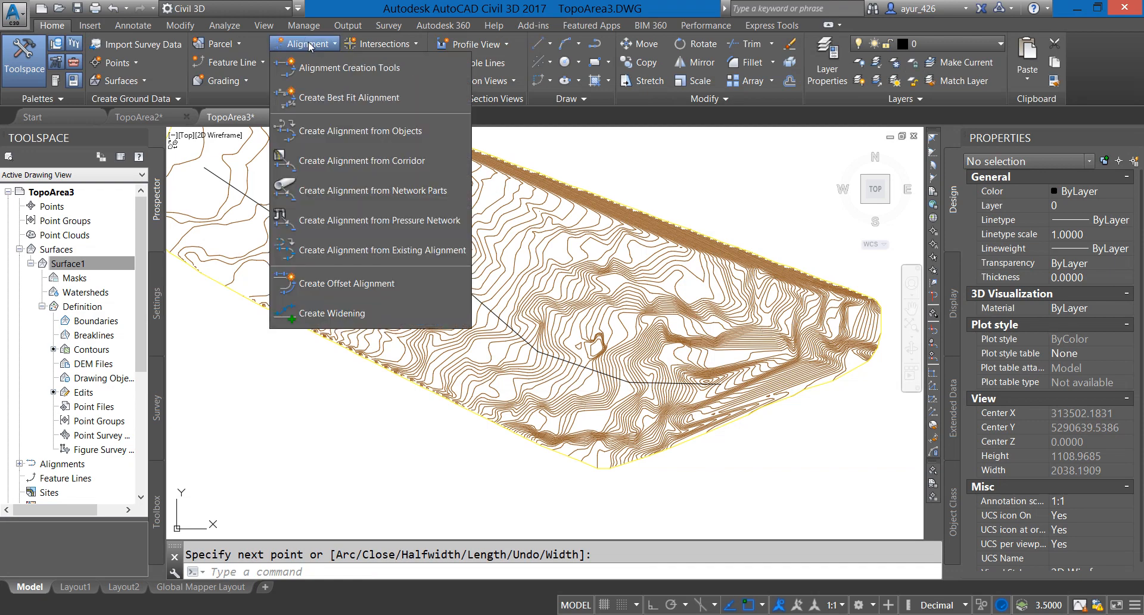
pyautogui.click(358, 130)
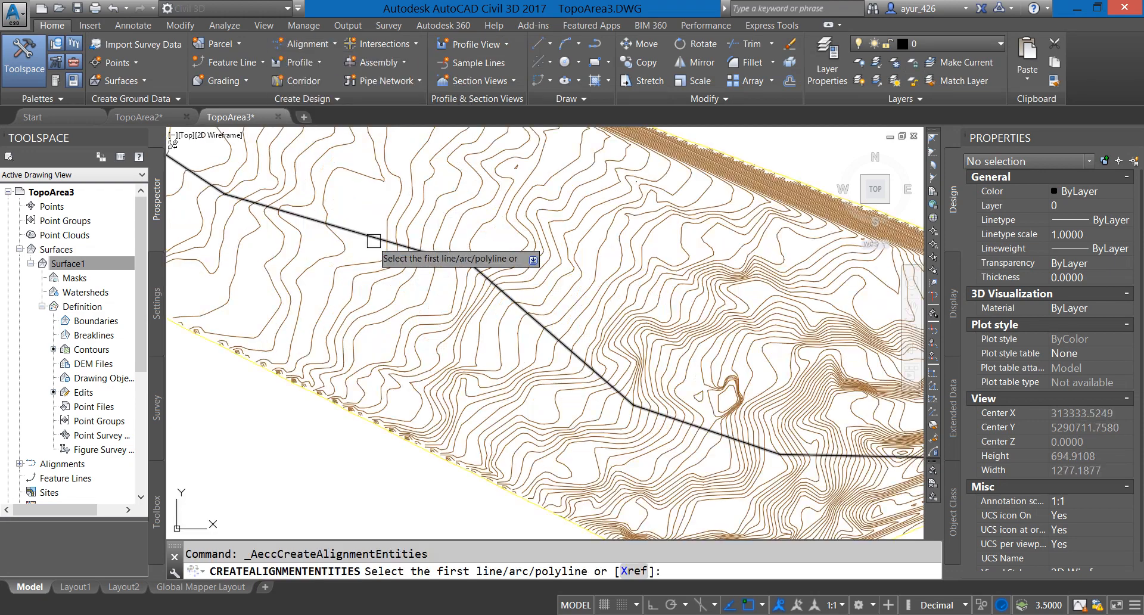
pyautogui.scroll(4, 370, 240)
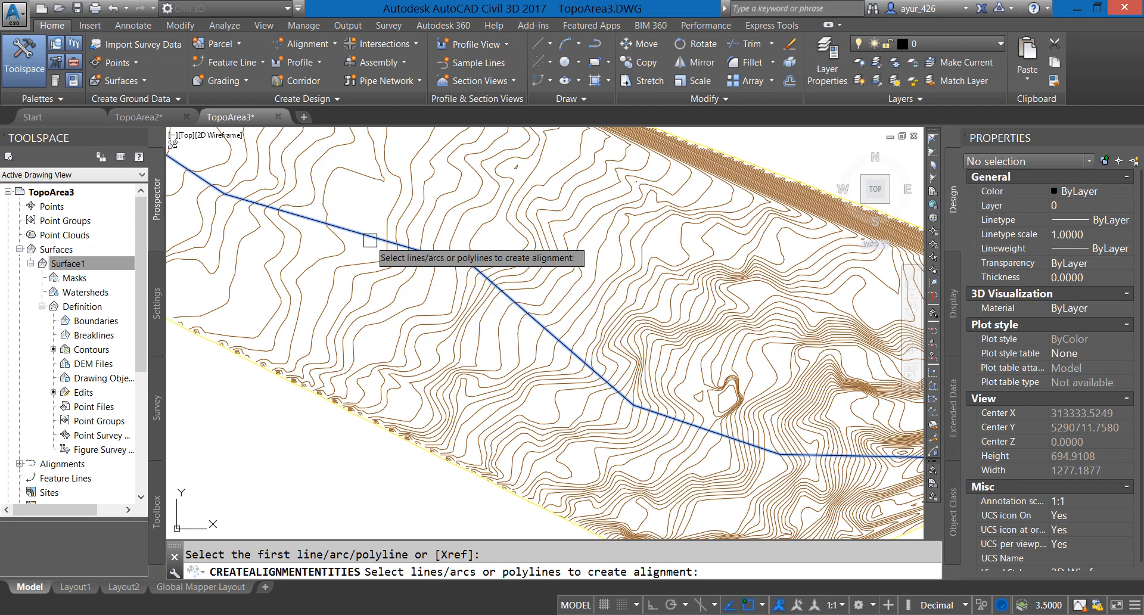
pyautogui.click(370, 240)
pyautogui.press('Return')
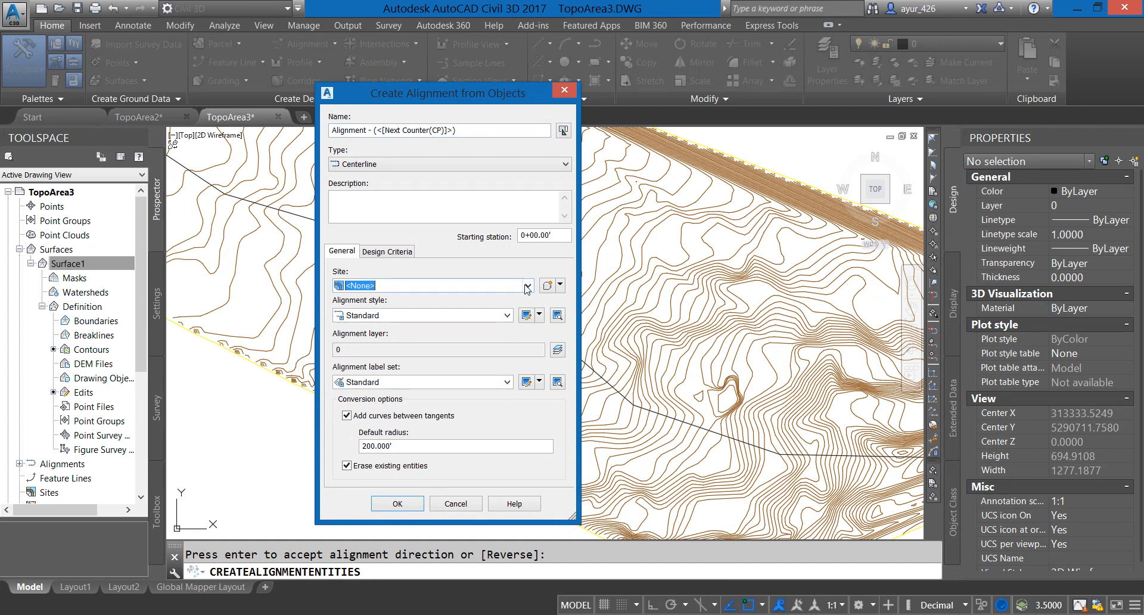
# - Create the centerline alignment with the Standard style and no curves between tangents
pyautogui.click(506, 315)
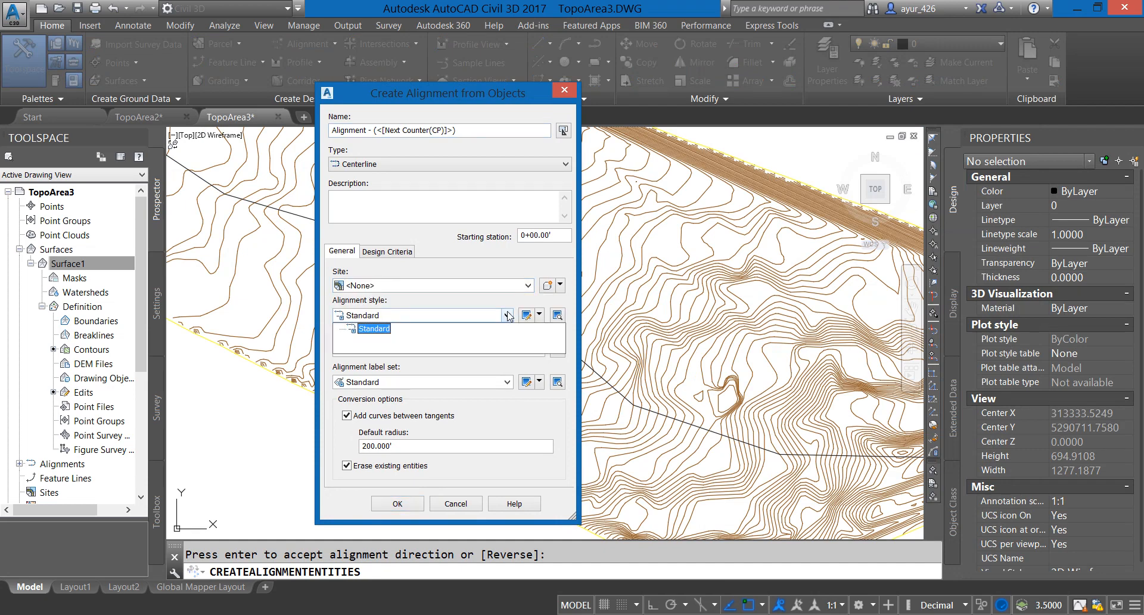
pyautogui.click(370, 328)
pyautogui.click(347, 416)
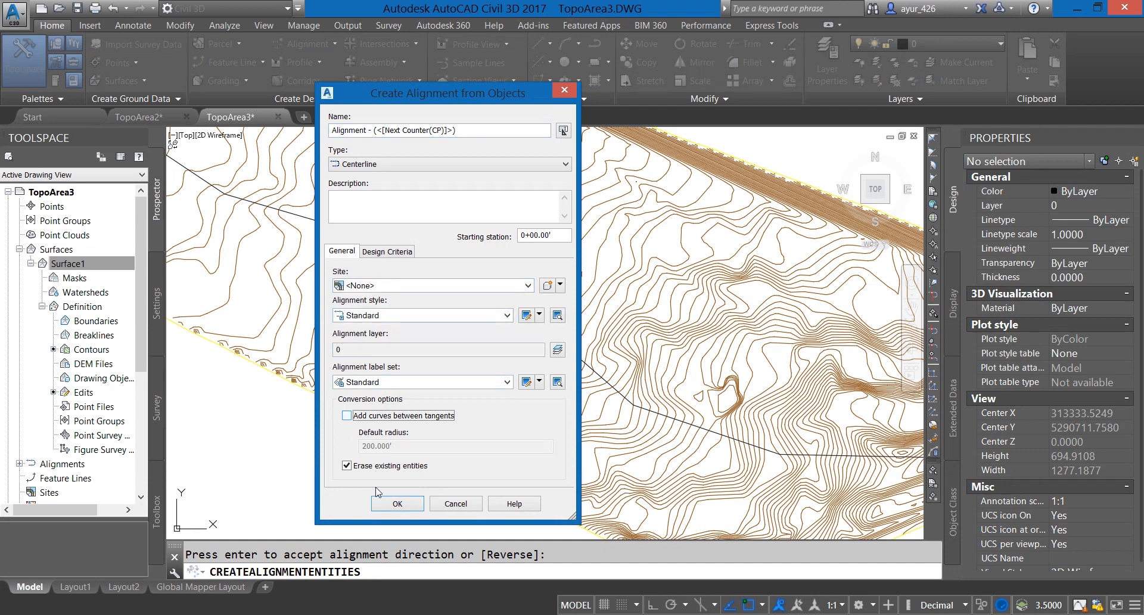
pyautogui.press('Return')
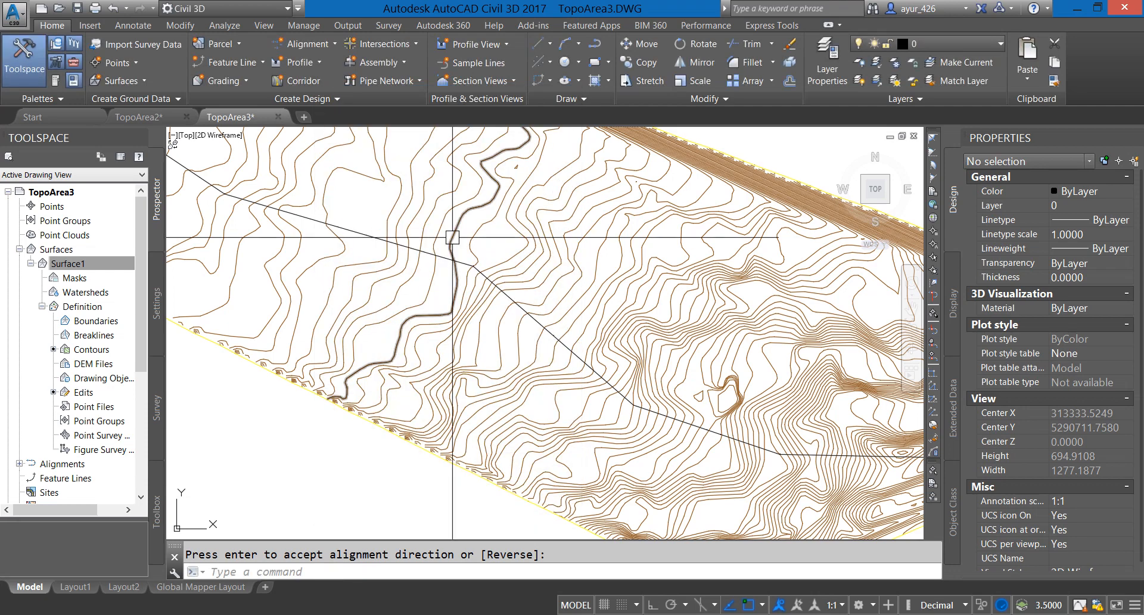
# - Create a surface profile of Surface1 along Alignment - (1), sampled over the alignment's full station range
pyautogui.click(299, 61)
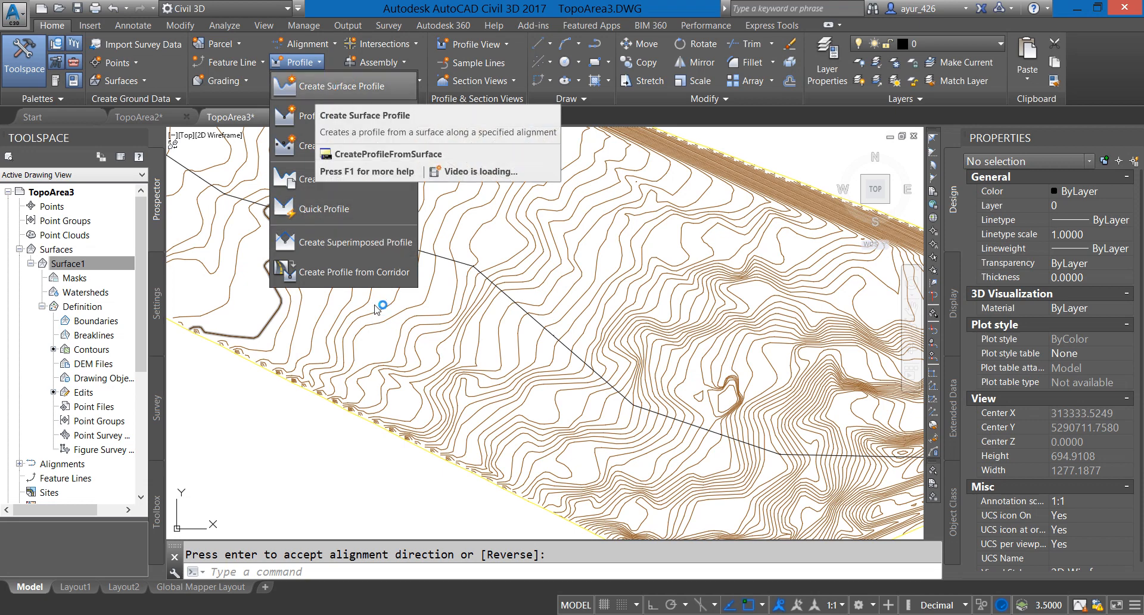
pyautogui.click(285, 315)
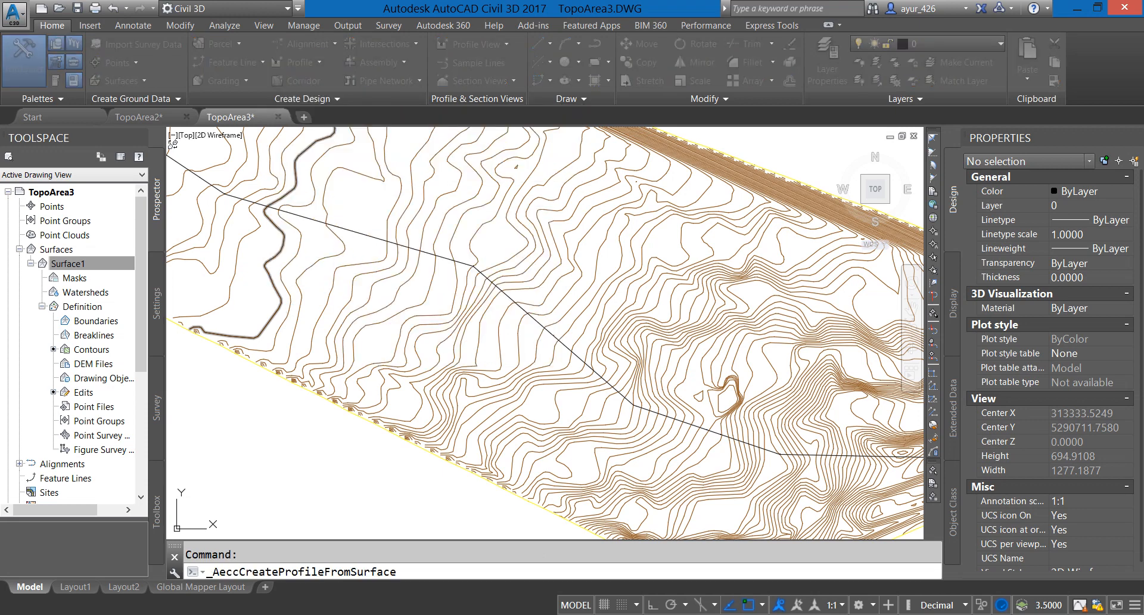
pyautogui.moveTo(1143, 163); pyautogui.dragTo(437, 169)
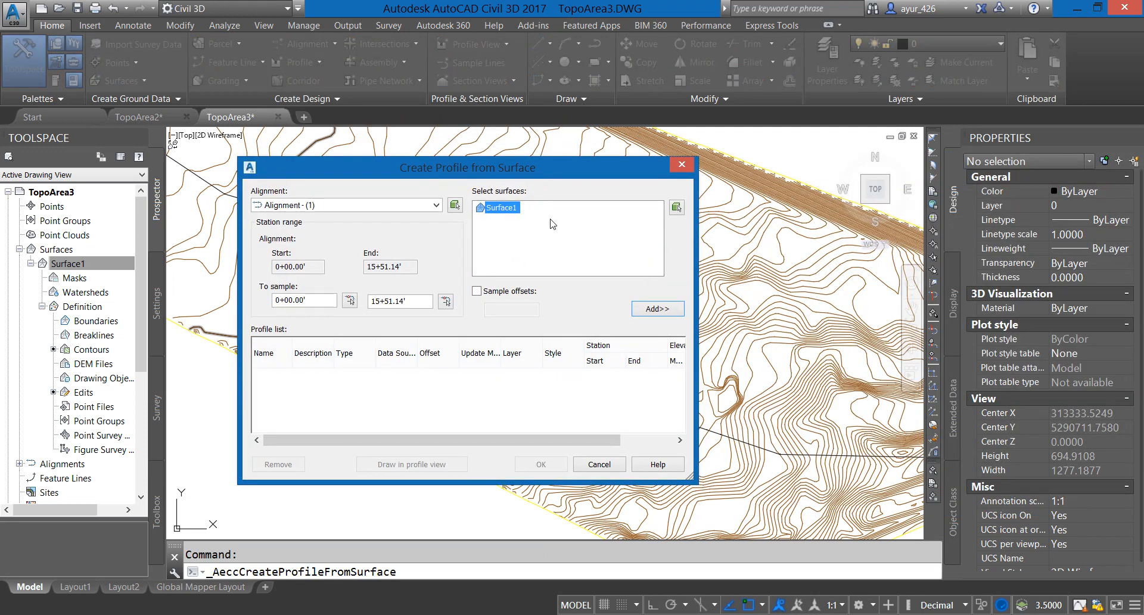
pyautogui.click(658, 309)
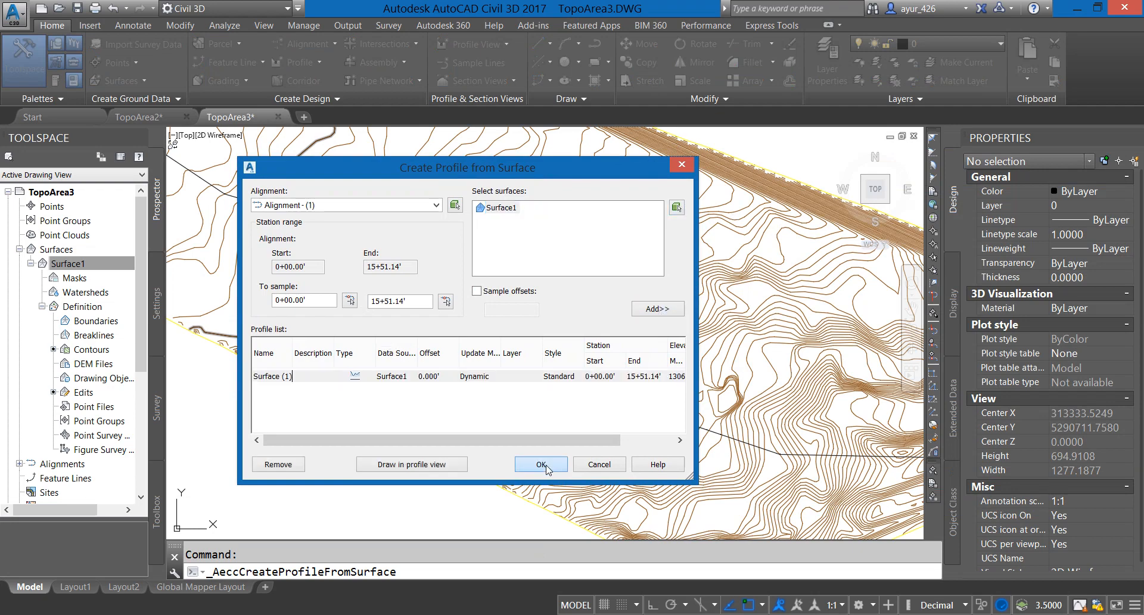
pyautogui.click(541, 465)
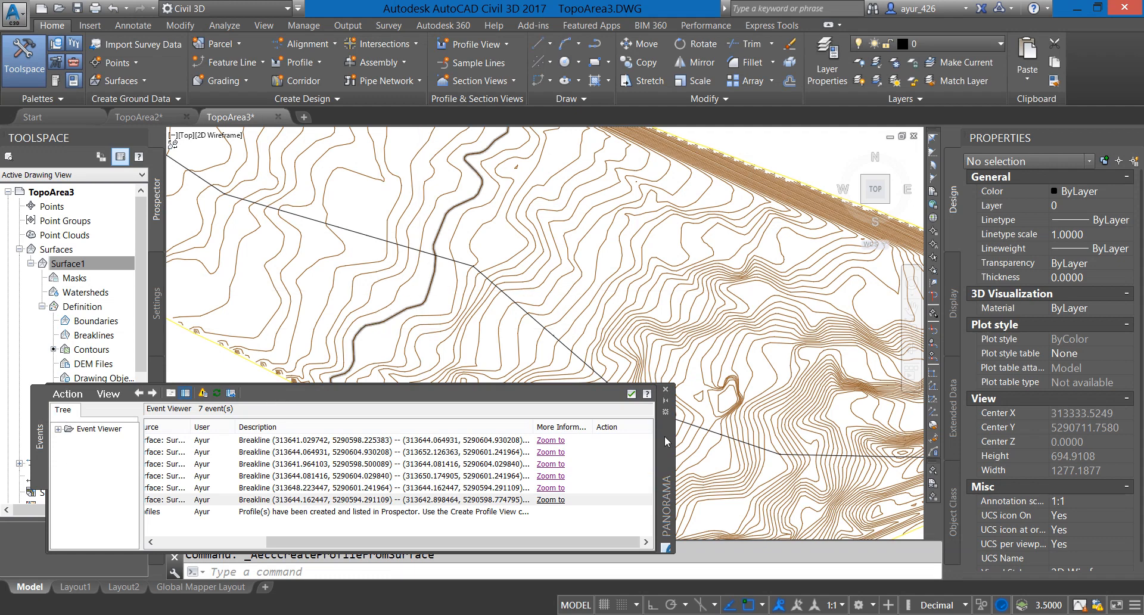
# - Zoom to the first Surface1 breakline error in the Event Viewer and inspect its event details and surrounding contours
pyautogui.moveTo(666, 439); pyautogui.dragTo(668, 435)
pyautogui.doubleClick(559, 436)
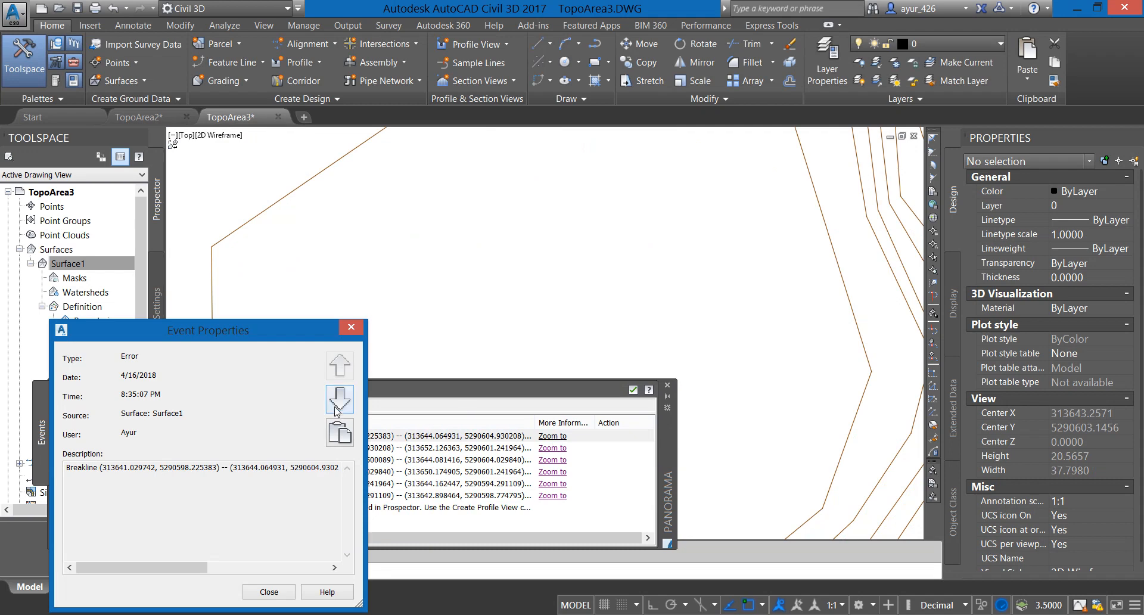
pyautogui.click(340, 398)
pyautogui.click(313, 468)
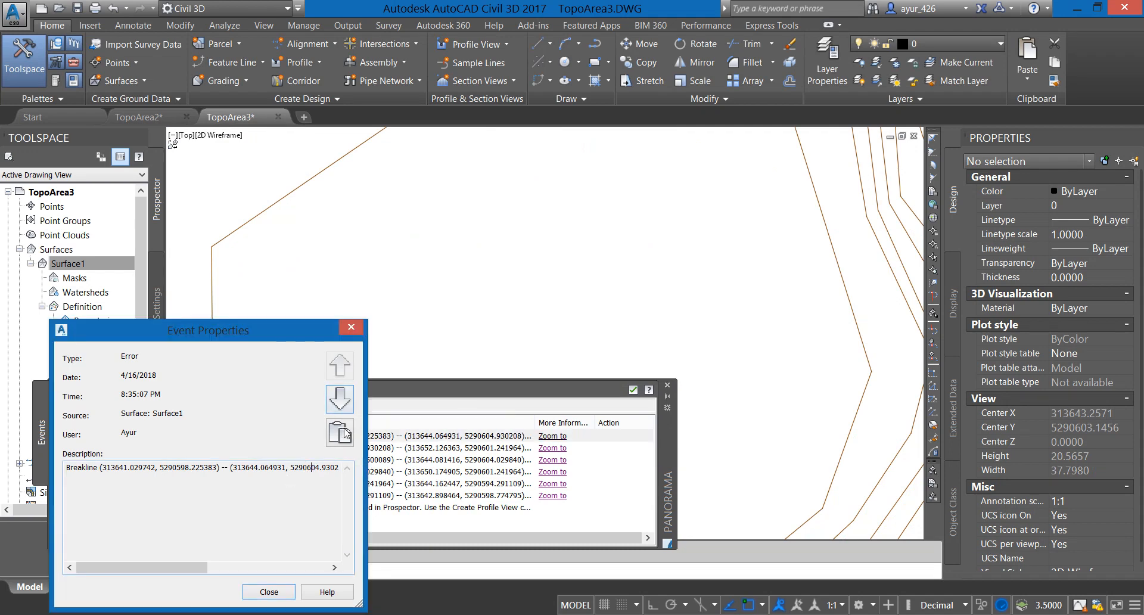
pyautogui.scroll(-6, 503, 301)
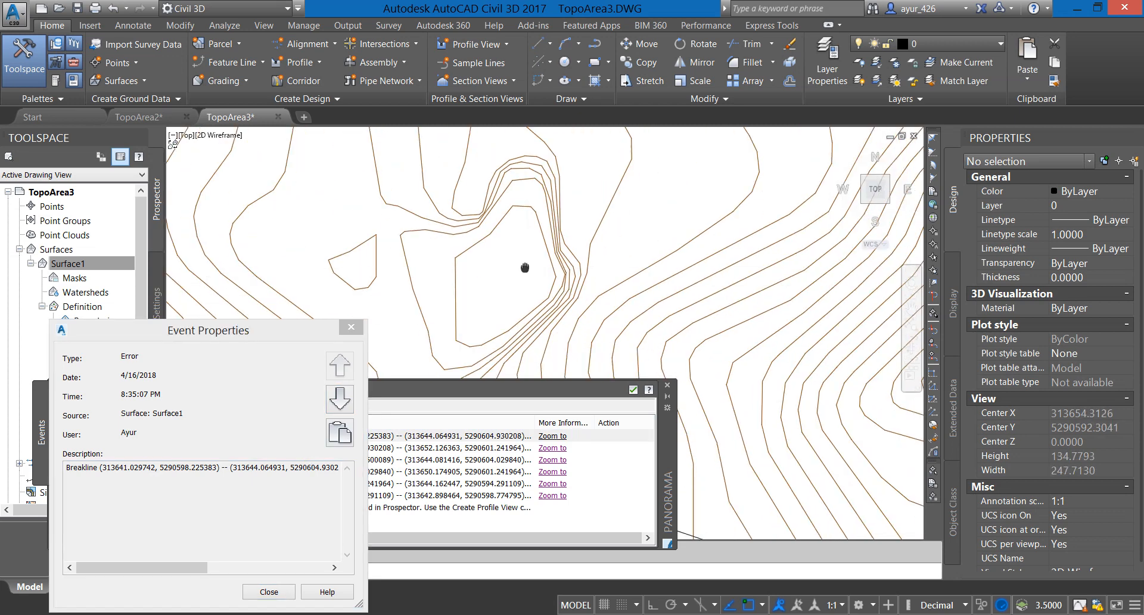
# - Zoom to each remaining Surface1 breakline error to inspect its location, and close the event details and Event Viewer
pyautogui.click(558, 448)
pyautogui.click(552, 460)
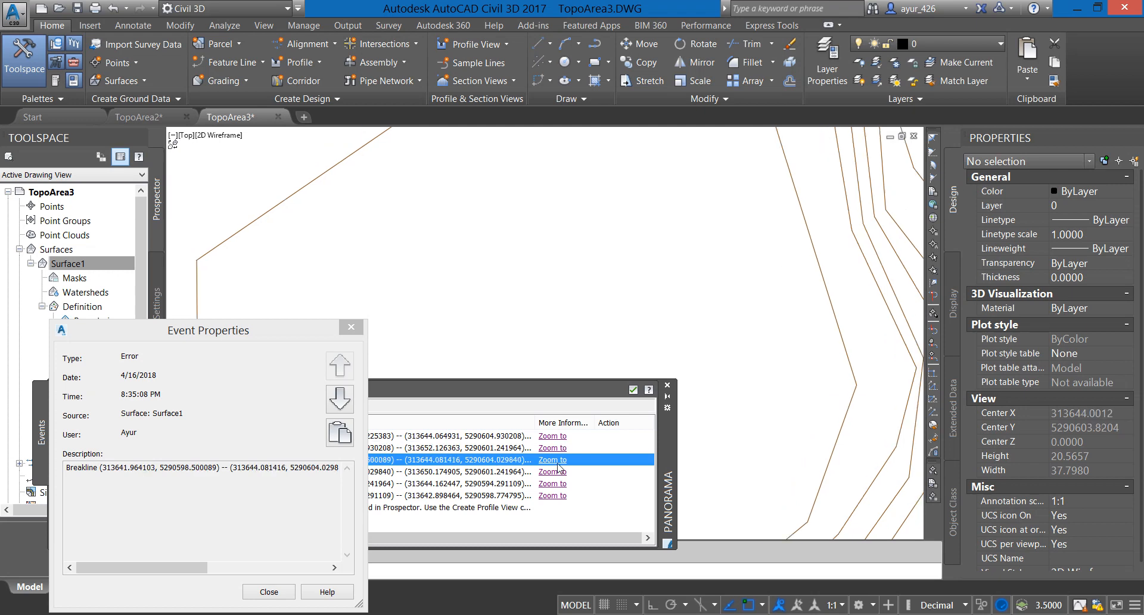
pyautogui.click(551, 472)
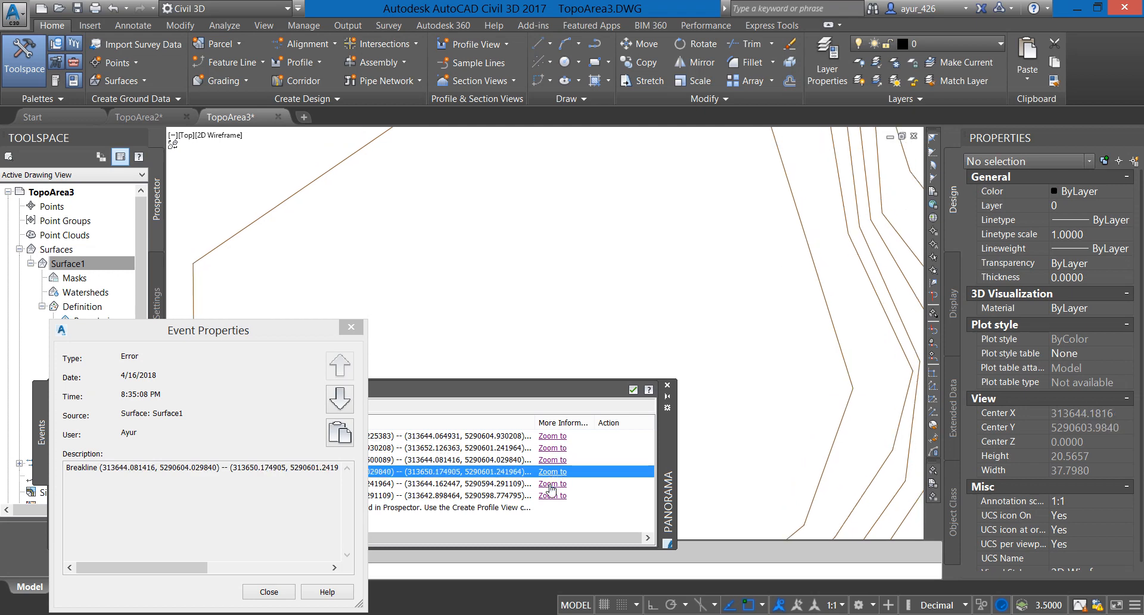
pyautogui.click(552, 483)
pyautogui.click(552, 496)
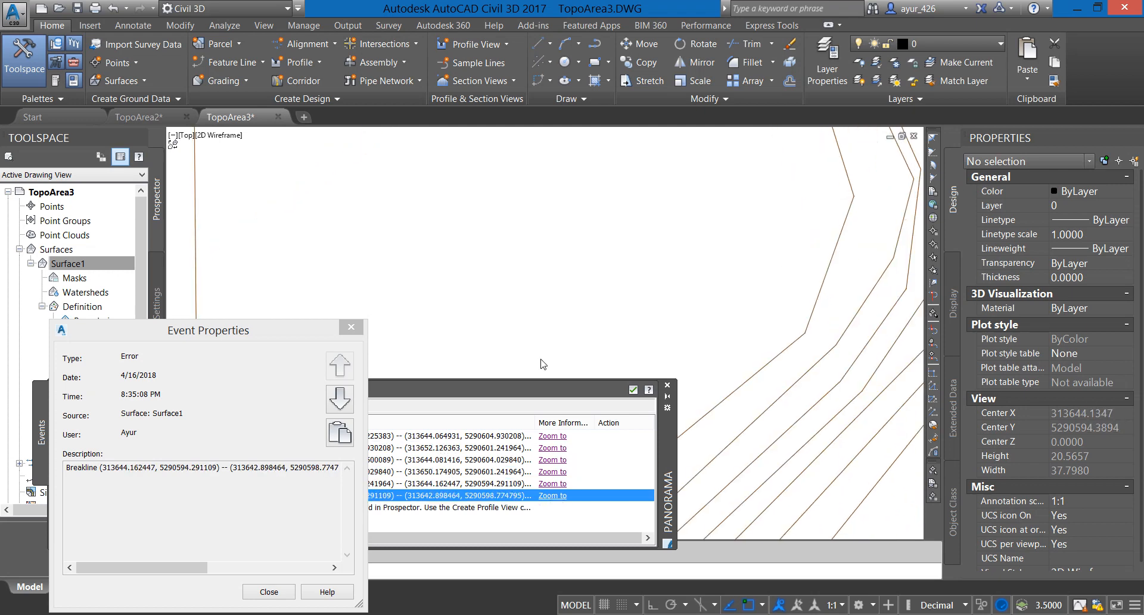
pyautogui.click(526, 309)
pyautogui.scroll(-8, 487, 252)
pyautogui.click(487, 252)
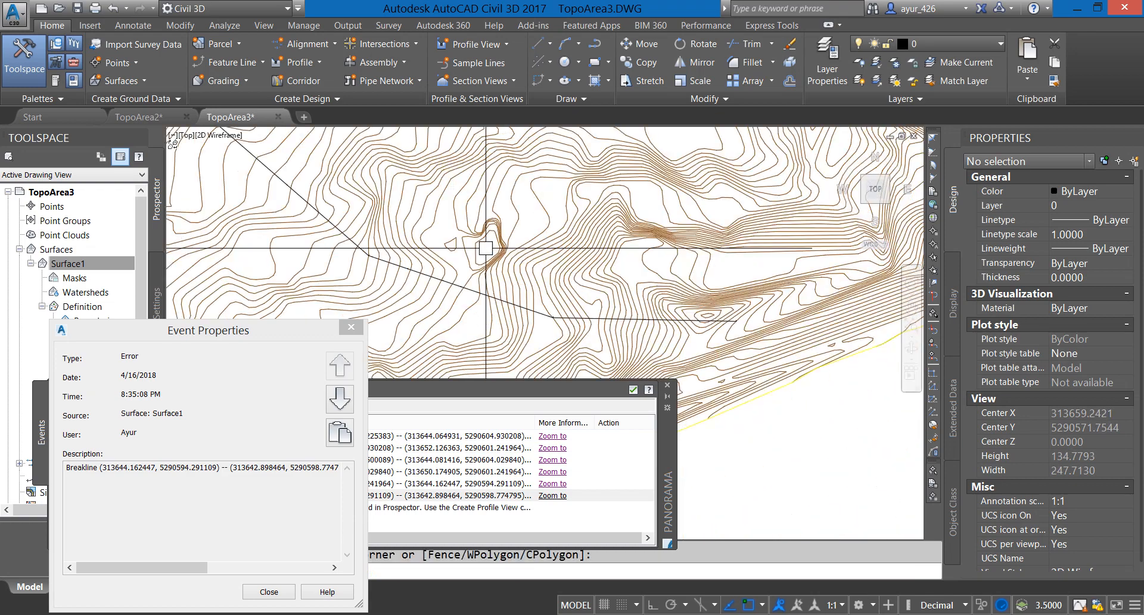
pyautogui.scroll(-3, 534, 252)
pyautogui.scroll(5, 535, 252)
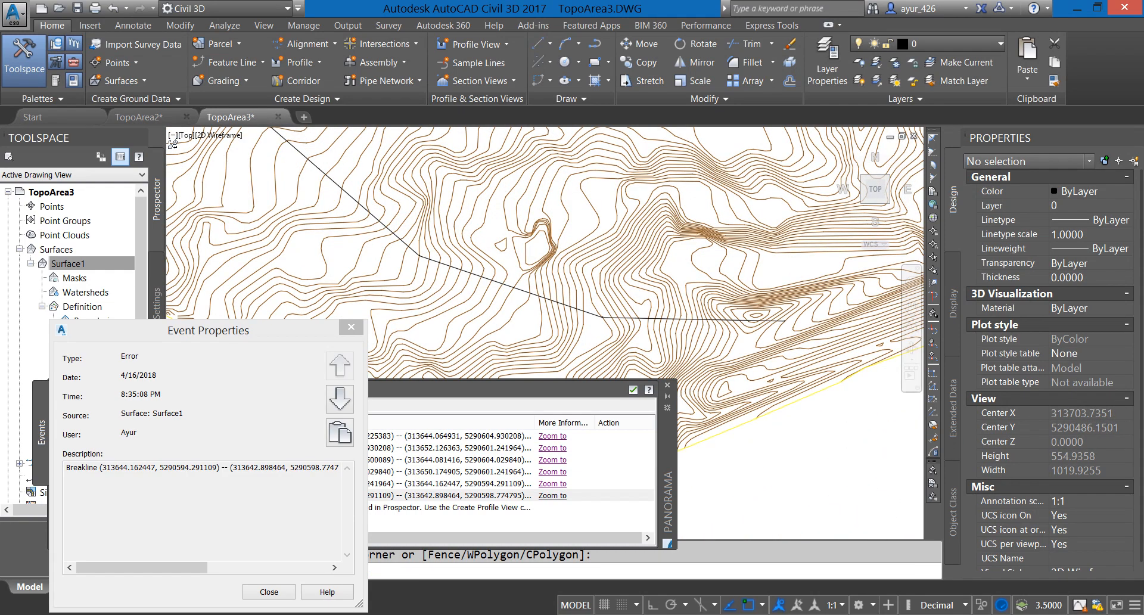
pyautogui.click(351, 327)
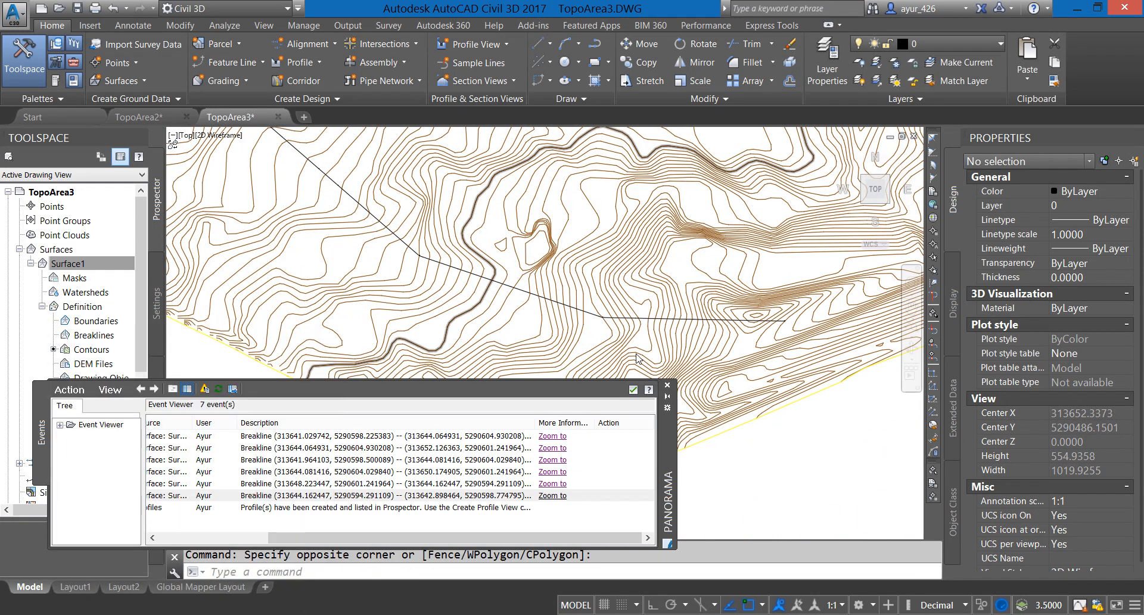
pyautogui.click(668, 388)
# - Rebuild Surface1
pyautogui.click(78, 264)
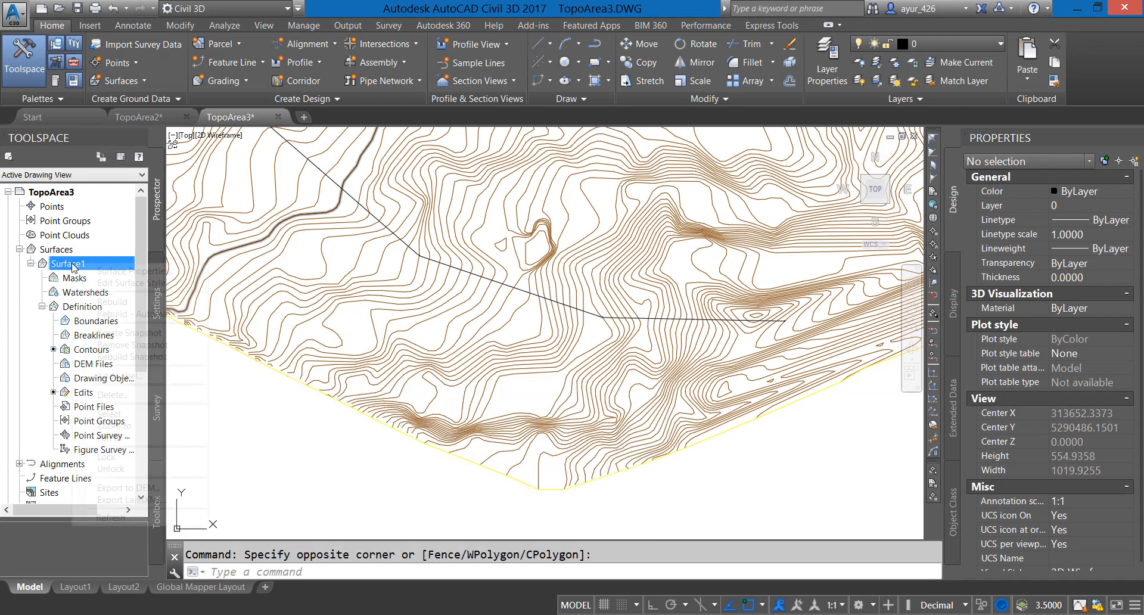
pyautogui.rightClick(74, 268)
pyautogui.click(116, 301)
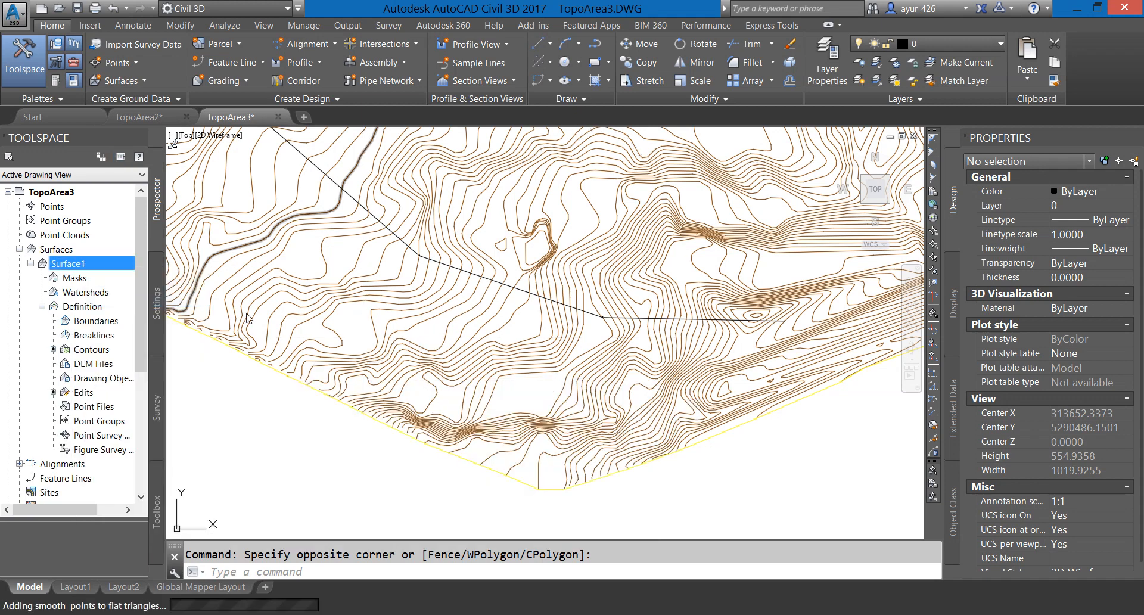
pyautogui.moveTo(360, 234); pyautogui.dragTo(376, 264, button='middle')
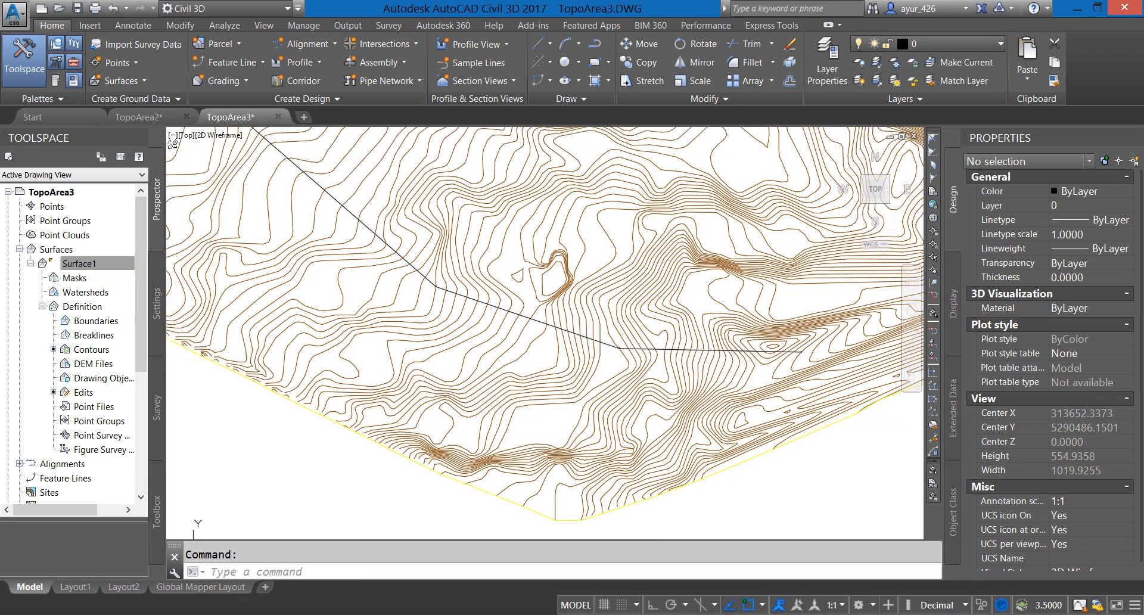
# - Start a profile view for the existing Surface1 profile along Alignment - (1) from the surface profile creation dialog
pyautogui.click(303, 64)
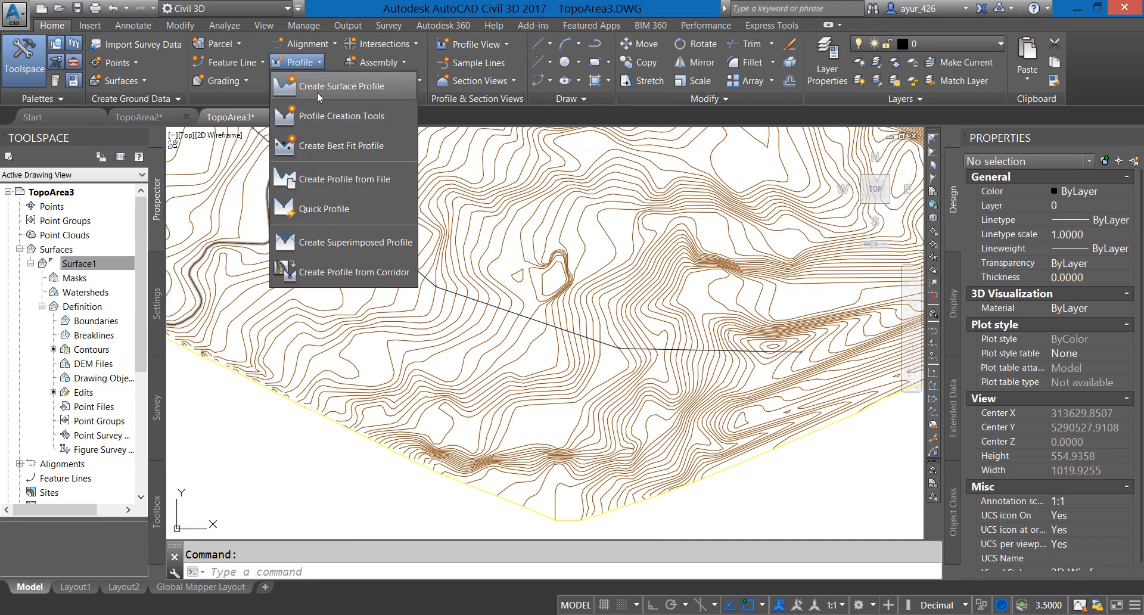
pyautogui.click(317, 91)
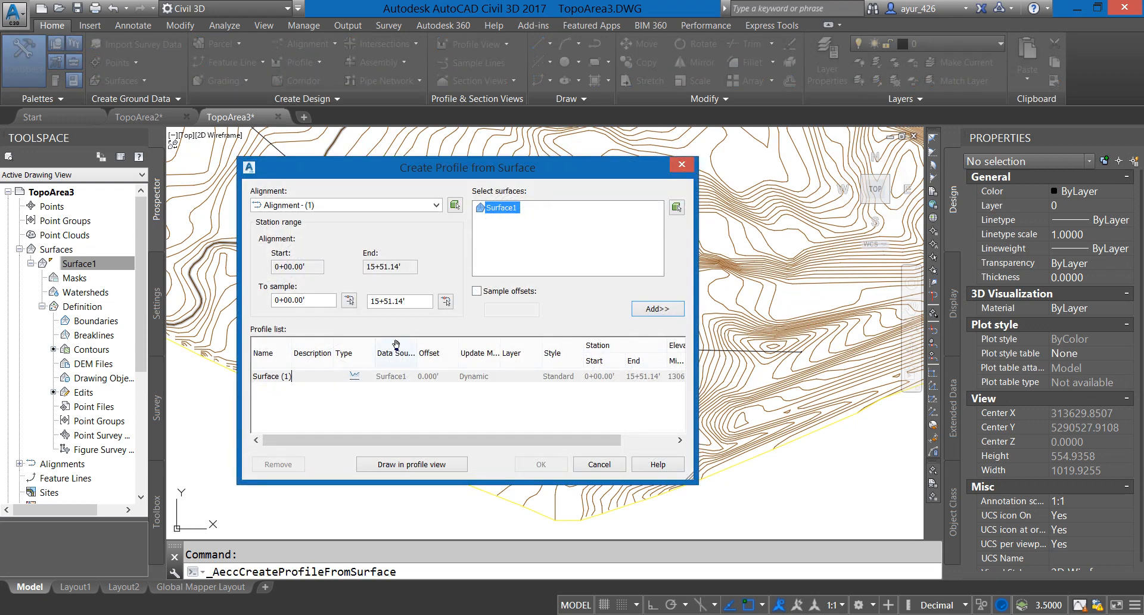
pyautogui.click(306, 379)
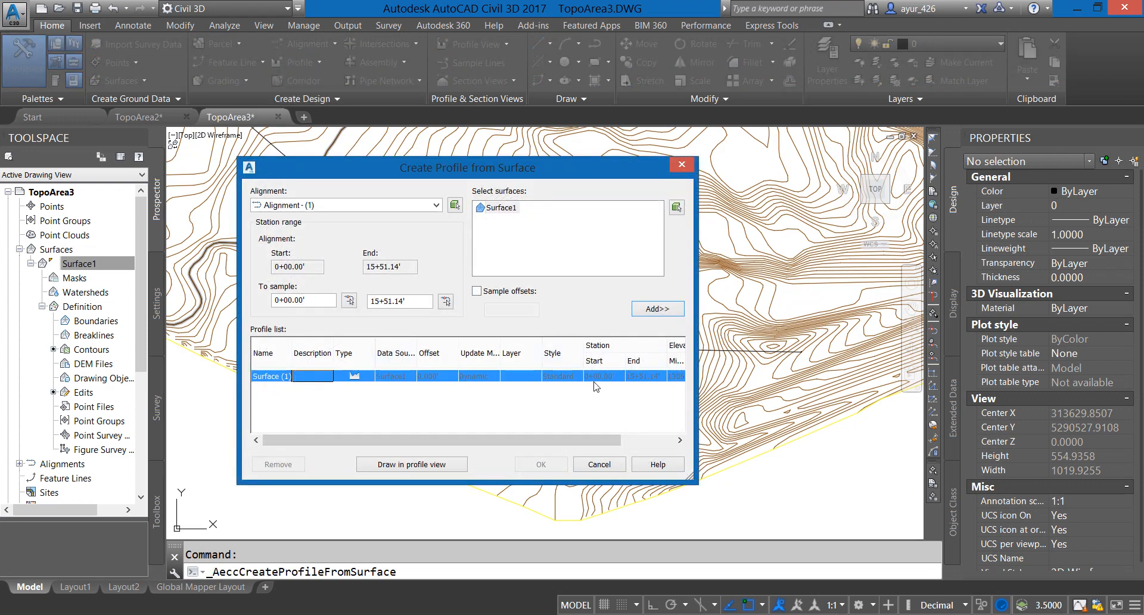
pyautogui.click(445, 464)
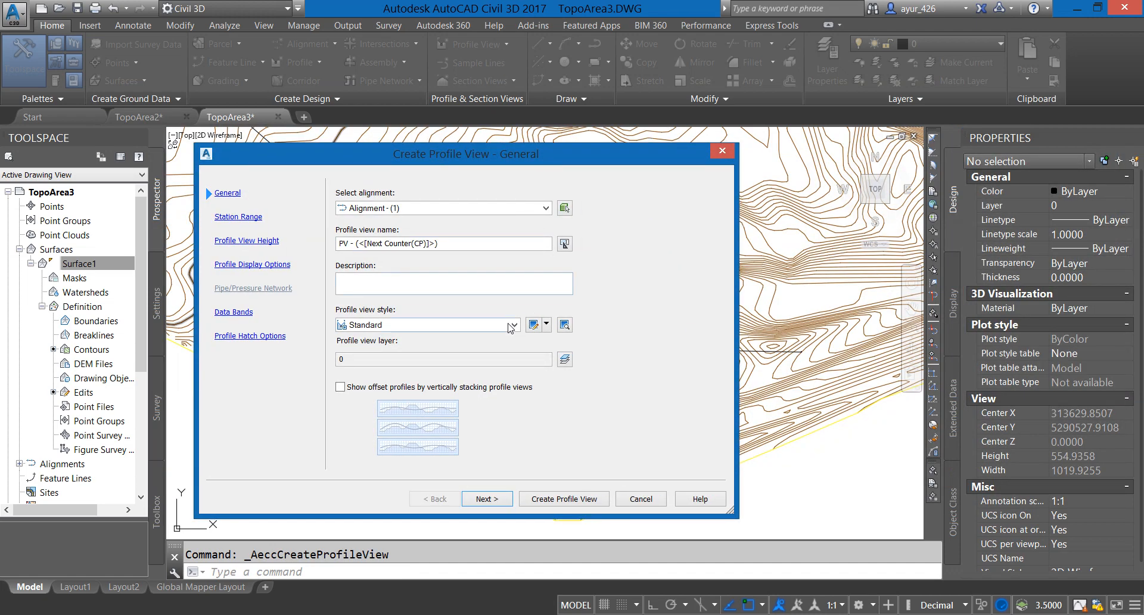
# - Configure the profile view with the Standard style, automatic height, Surface (1) drawn and the Standard band set
pyautogui.click(514, 324)
pyautogui.click(492, 350)
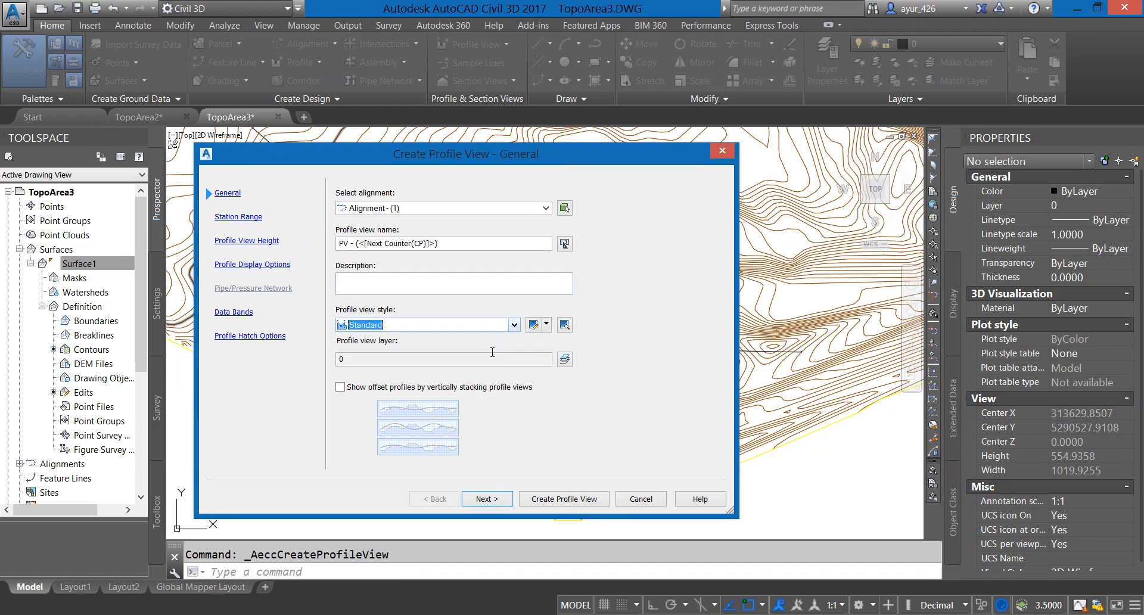
pyautogui.click(484, 498)
pyautogui.click(503, 500)
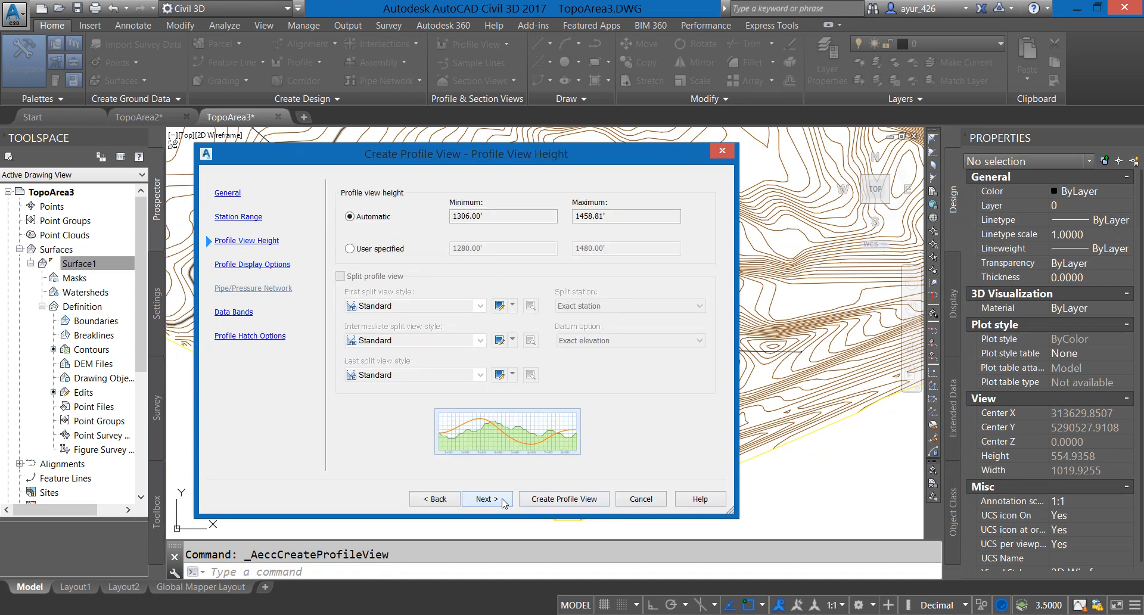
pyautogui.click(500, 502)
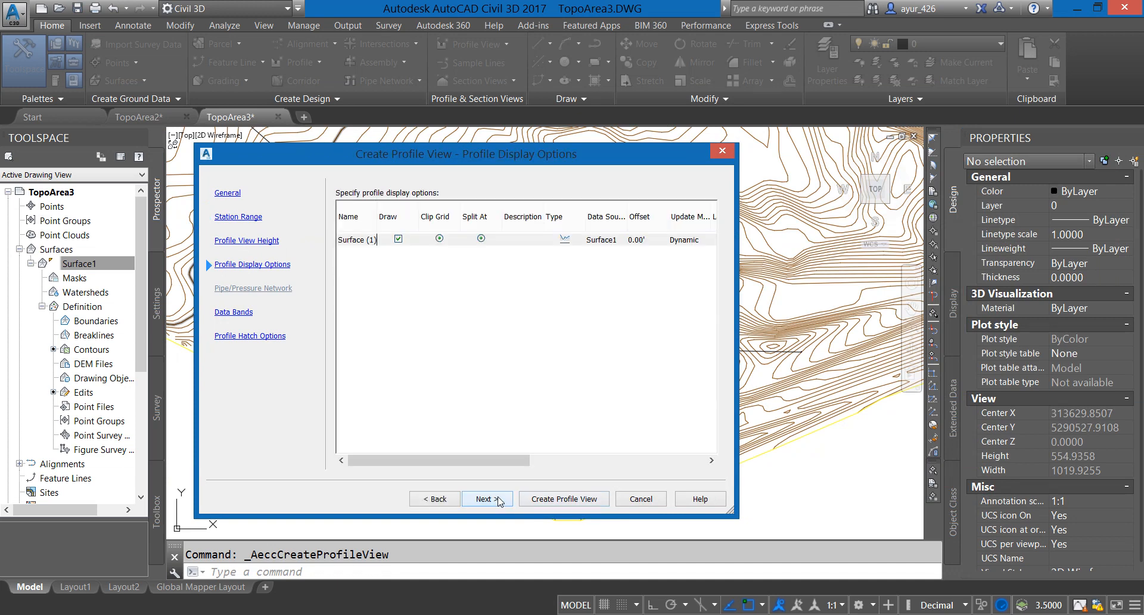
pyautogui.click(498, 502)
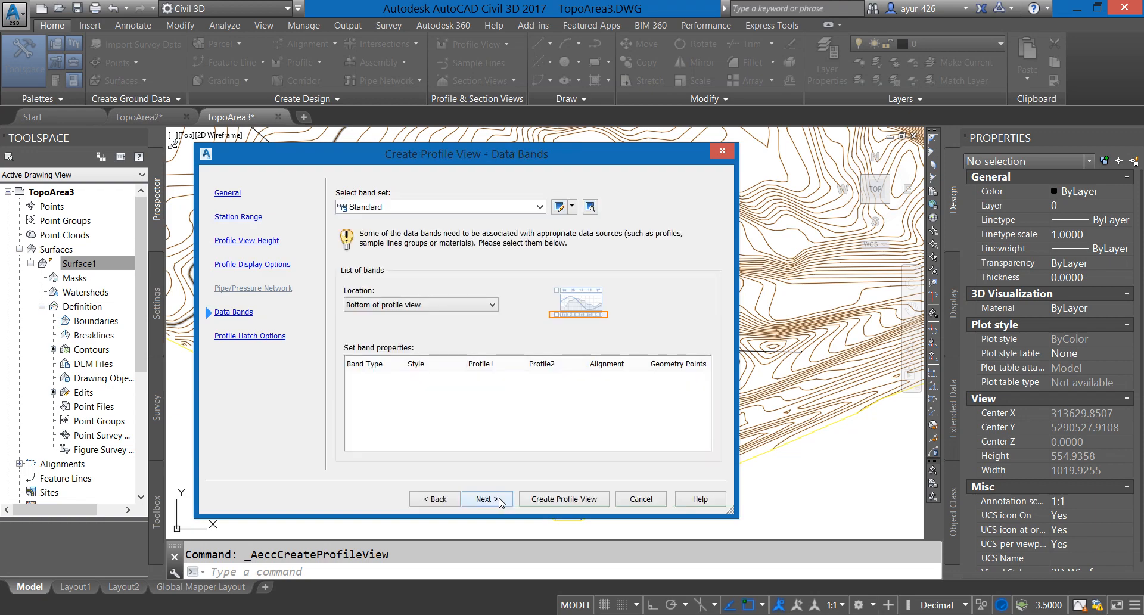
# - Create the profile view and place its origin in the empty area just east of the surface
pyautogui.click(544, 500)
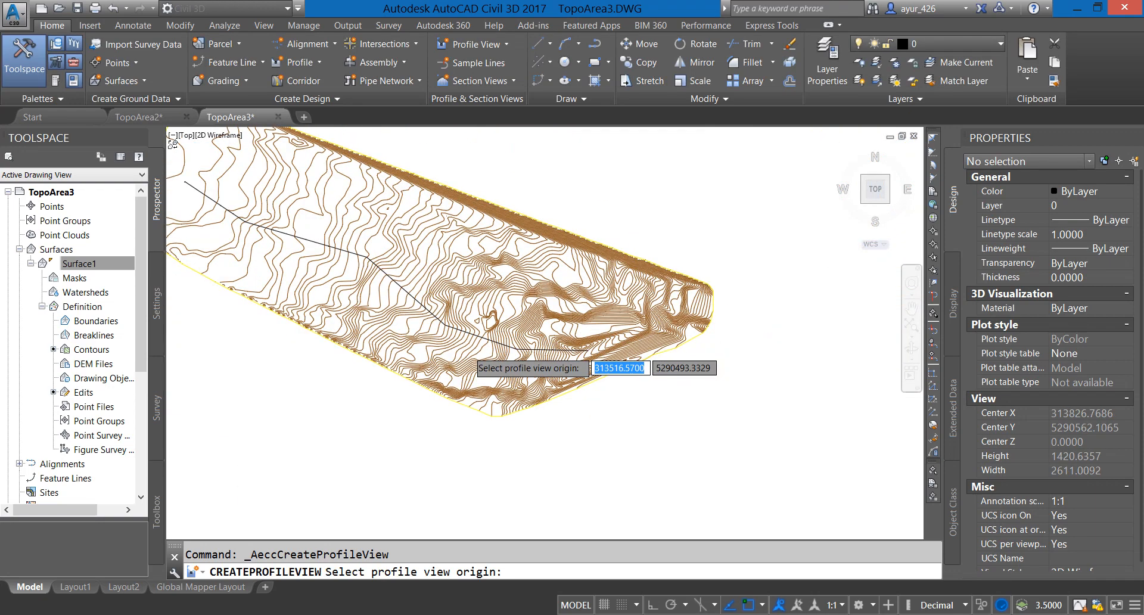
pyautogui.scroll(-4, 493, 365)
pyautogui.click(537, 368)
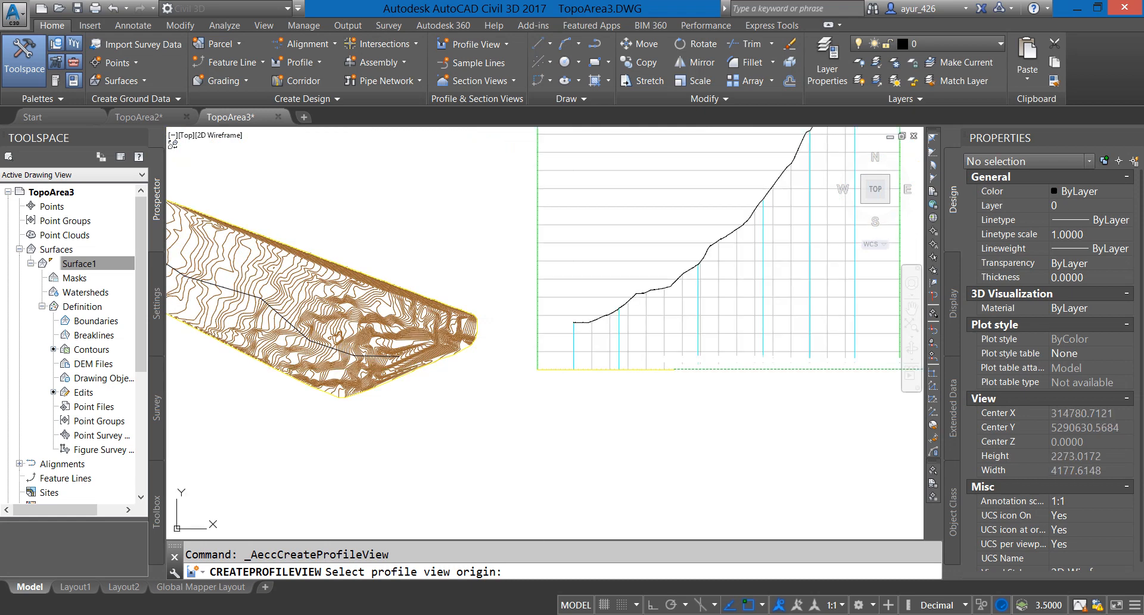
pyautogui.scroll(-3, 617, 390)
pyautogui.scroll(2, 555, 344)
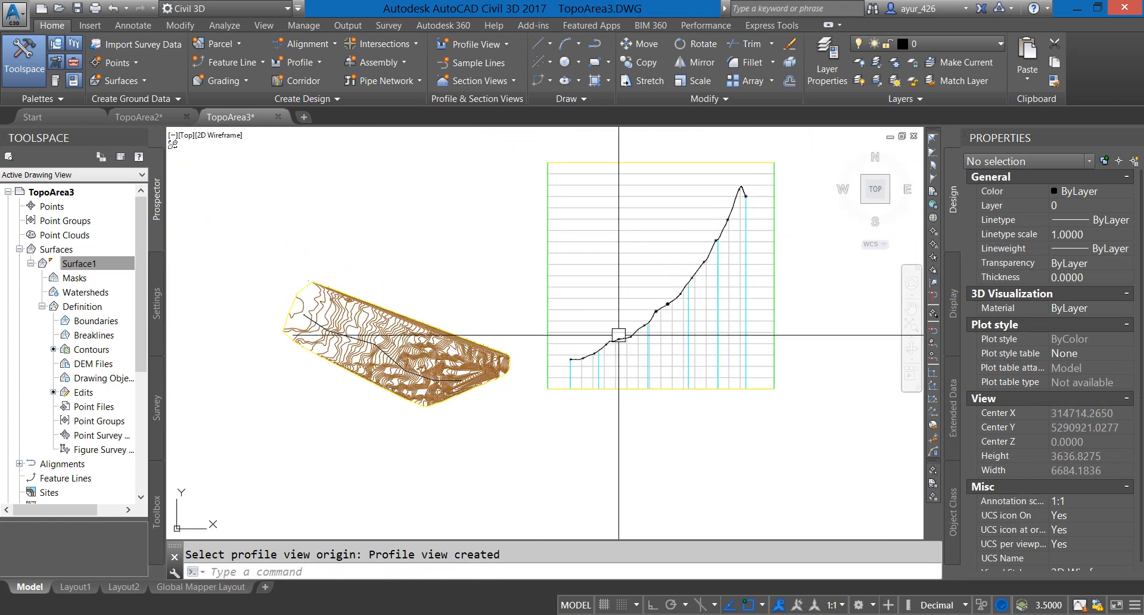
# - Review the horizontal axis settings of the profile view's Standard style, accept them and deselect the profile view
pyautogui.click(555, 343)
pyautogui.rightClick(541, 345)
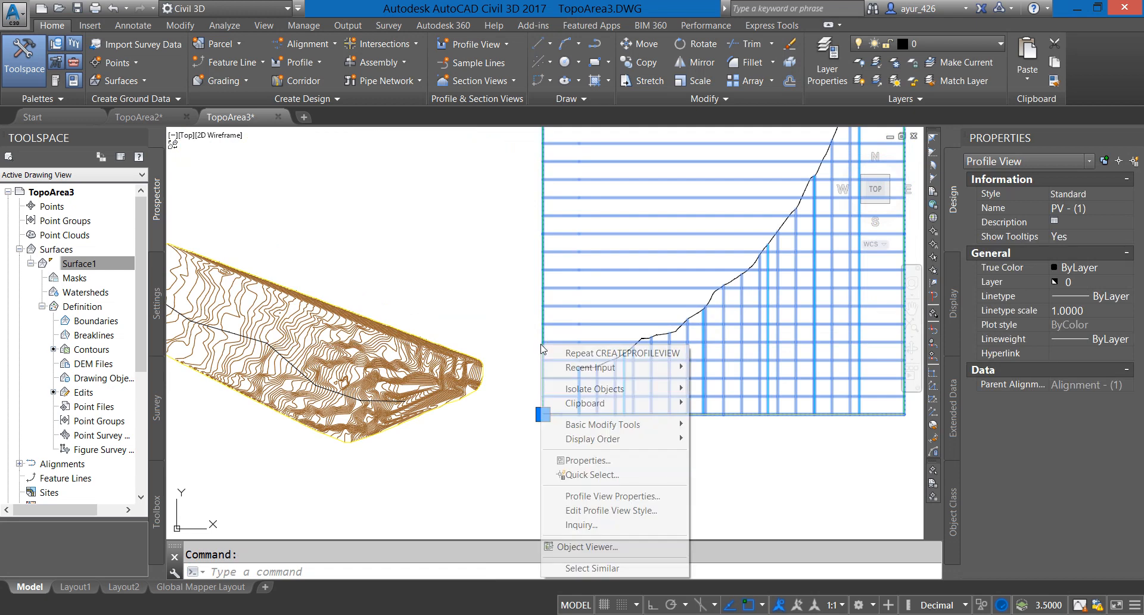
pyautogui.click(600, 513)
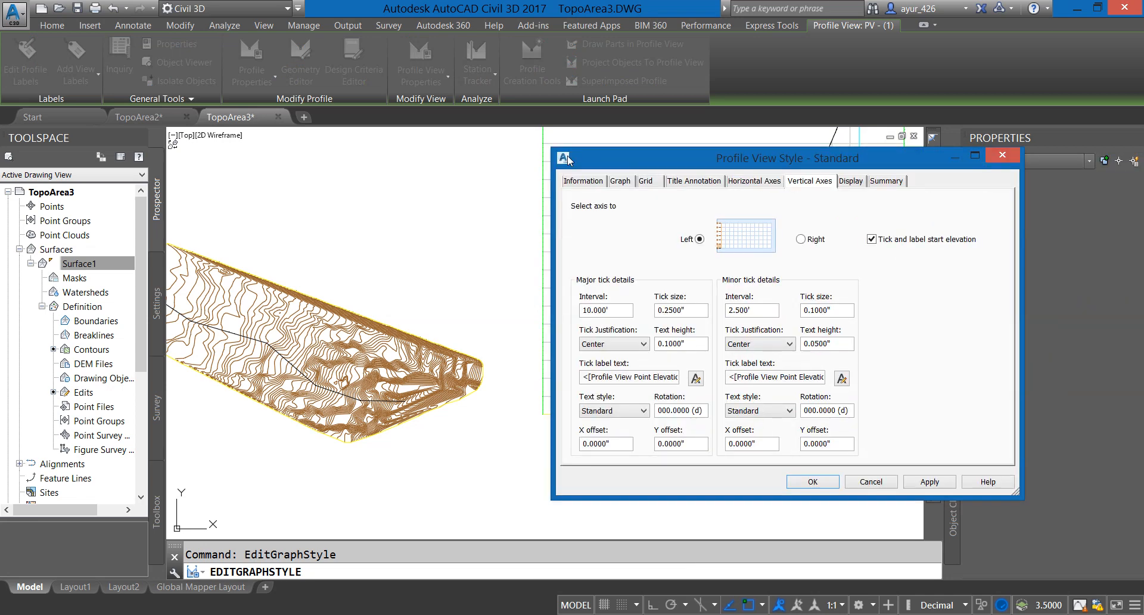
pyautogui.click(453, 195)
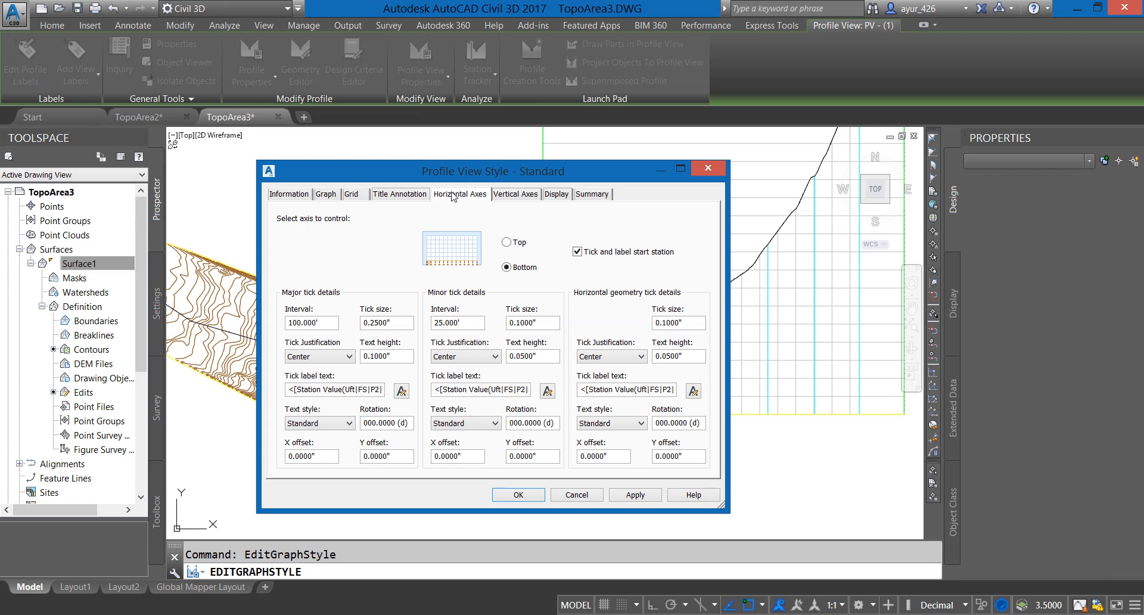
pyautogui.click(636, 495)
pyautogui.click(519, 495)
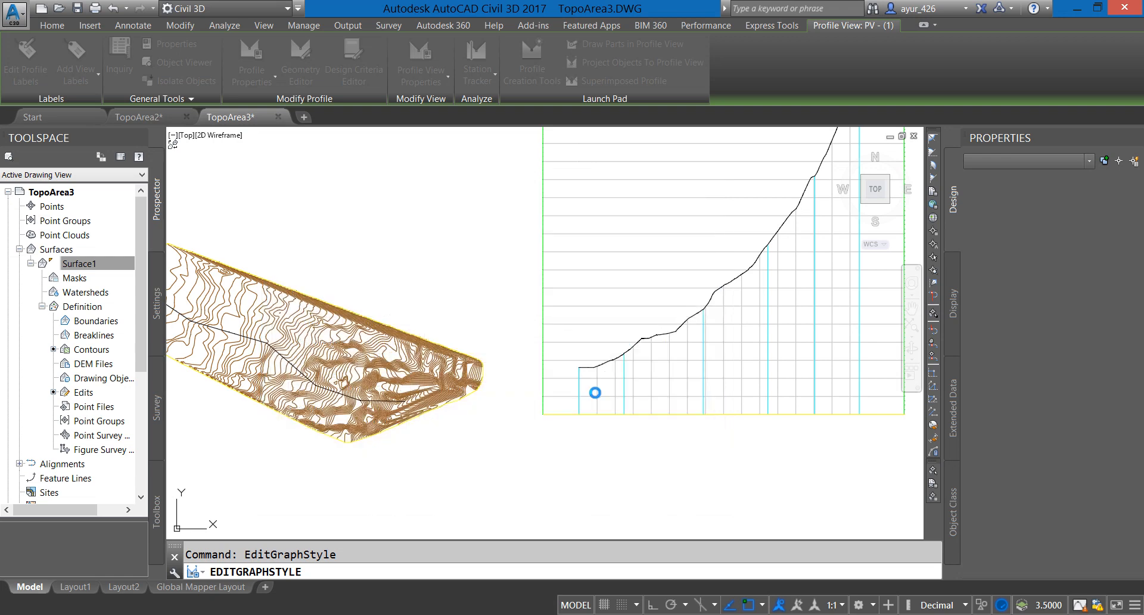
pyautogui.press('Escape')
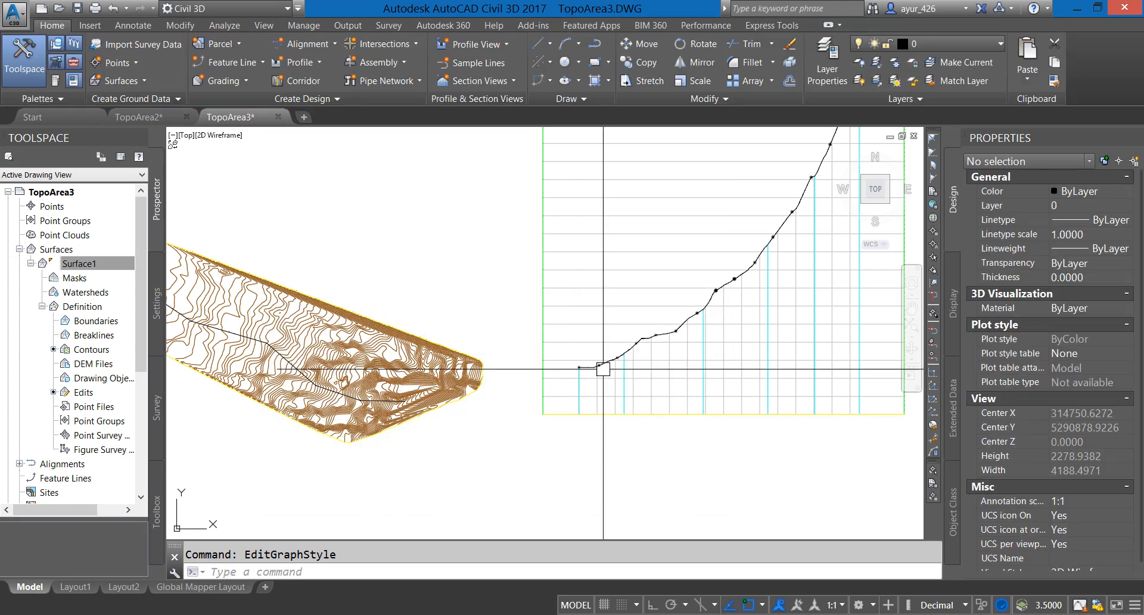
# - Examine the grade break and slope labels along the surface profile, working back to its start
pyautogui.moveTo(605, 360); pyautogui.dragTo(576, 383, button='middle')
pyautogui.scroll(8, 521, 384)
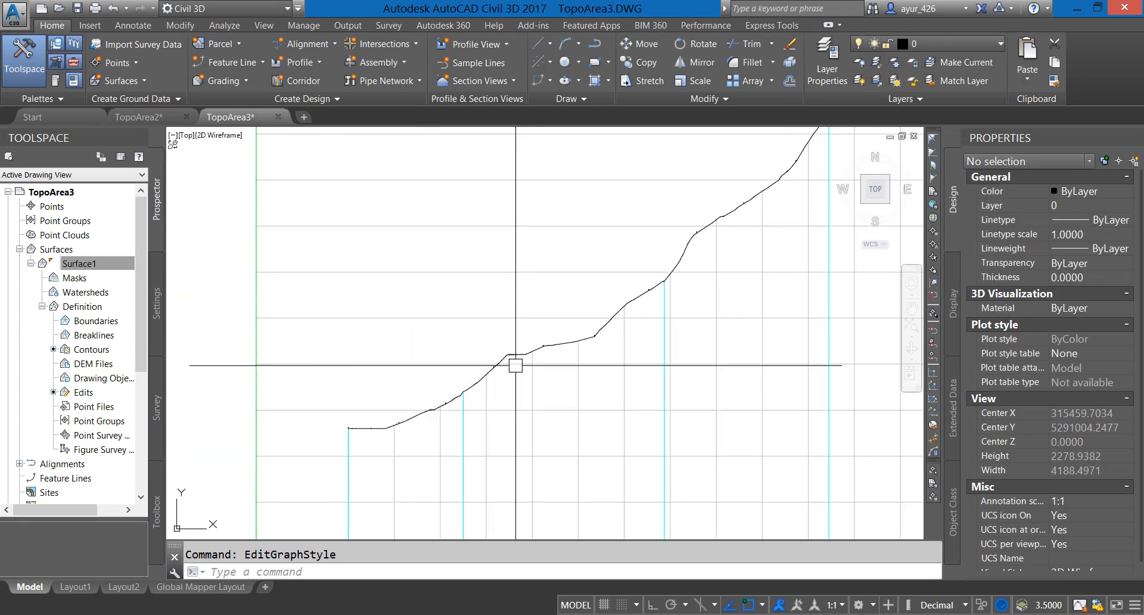
pyautogui.scroll(3, 538, 348)
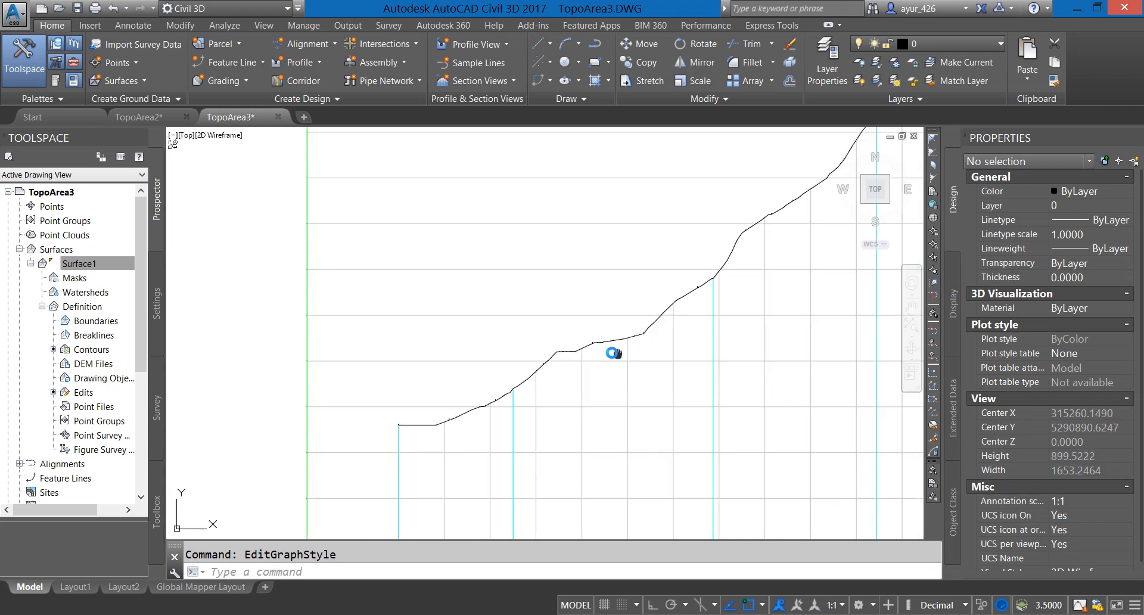
pyautogui.scroll(20, 538, 347)
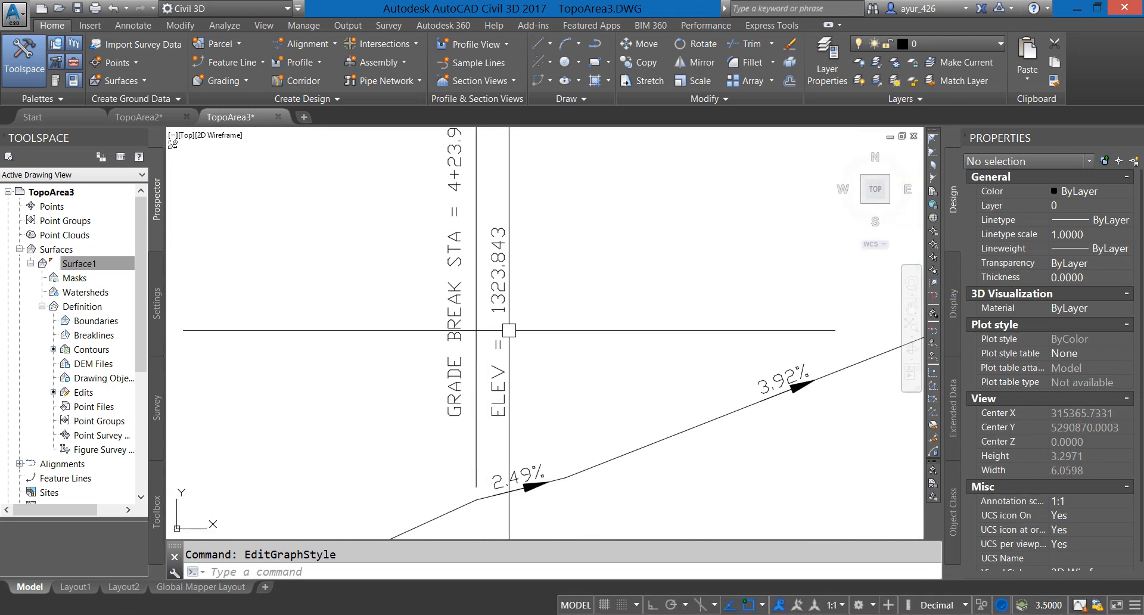
pyautogui.scroll(-6, 518, 324)
pyautogui.scroll(-2, 545, 339)
pyautogui.moveTo(389, 445); pyautogui.dragTo(659, 312, button='middle')
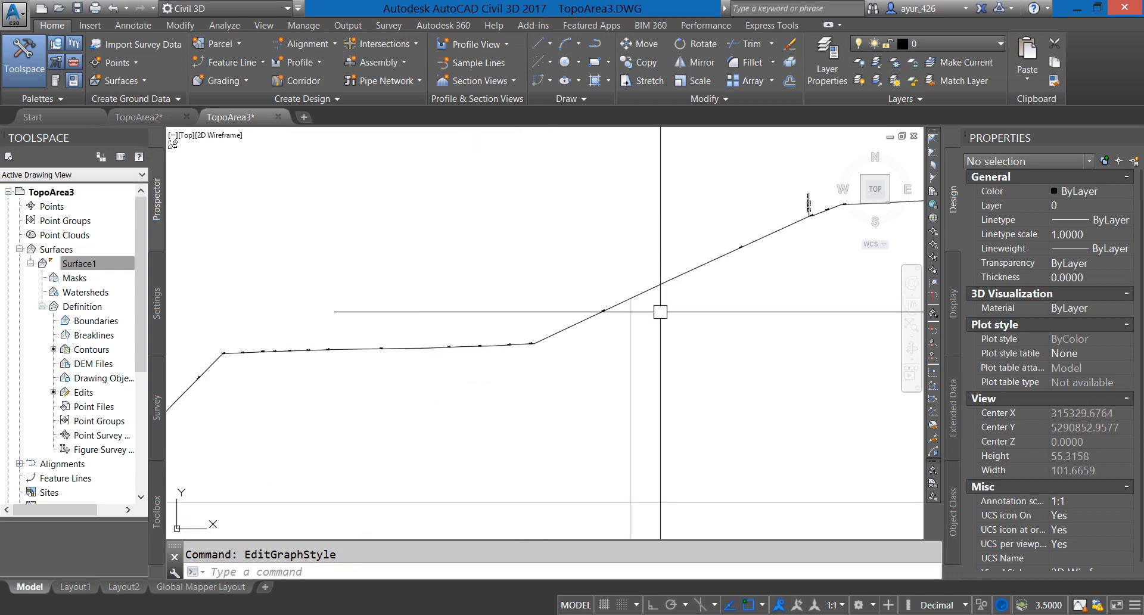
pyautogui.moveTo(274, 417); pyautogui.dragTo(619, 399, button='middle')
pyautogui.scroll(-1, 459, 439)
pyautogui.moveTo(368, 482); pyautogui.dragTo(585, 266, button='middle')
pyautogui.moveTo(361, 449); pyautogui.dragTo(579, 214, button='middle')
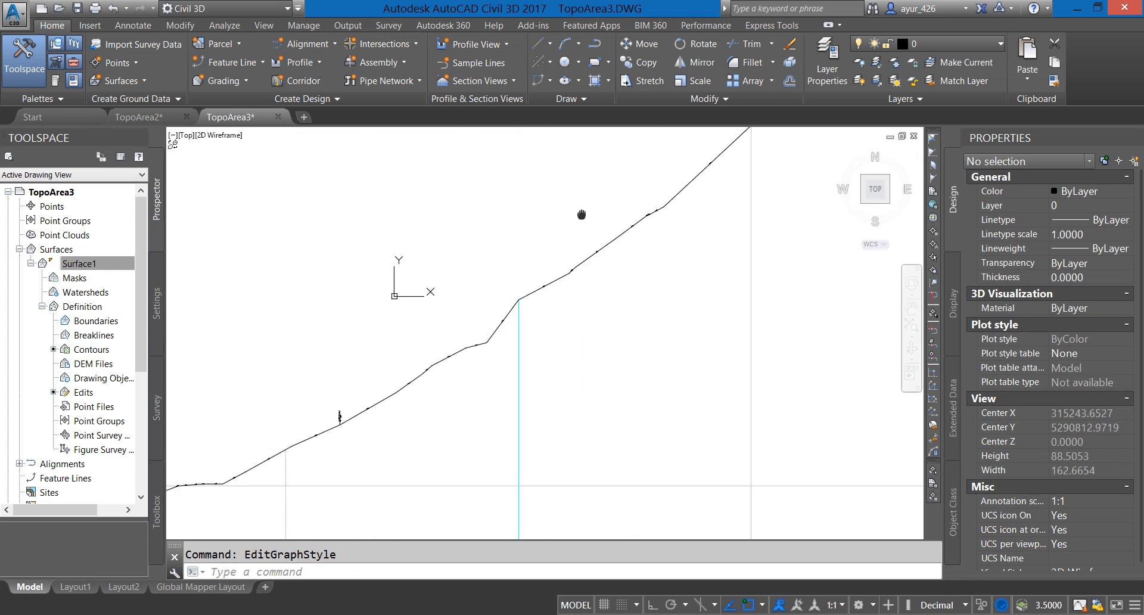
pyautogui.scroll(-3, 433, 328)
pyautogui.moveTo(347, 402); pyautogui.dragTo(663, 214, button='middle')
pyautogui.scroll(4, 454, 245)
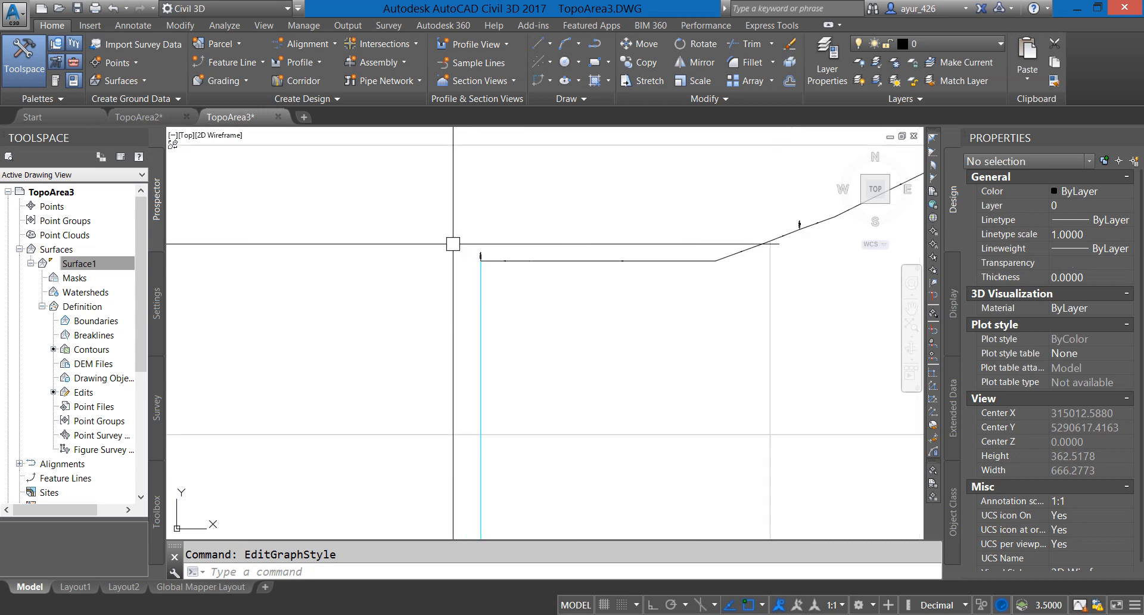
# - Examine the finished profile view alongside the Surface1 contours and alignment
pyautogui.scroll(-10, 498, 281)
pyautogui.moveTo(601, 292); pyautogui.dragTo(523, 358, button='middle')
pyautogui.scroll(-7, 486, 376)
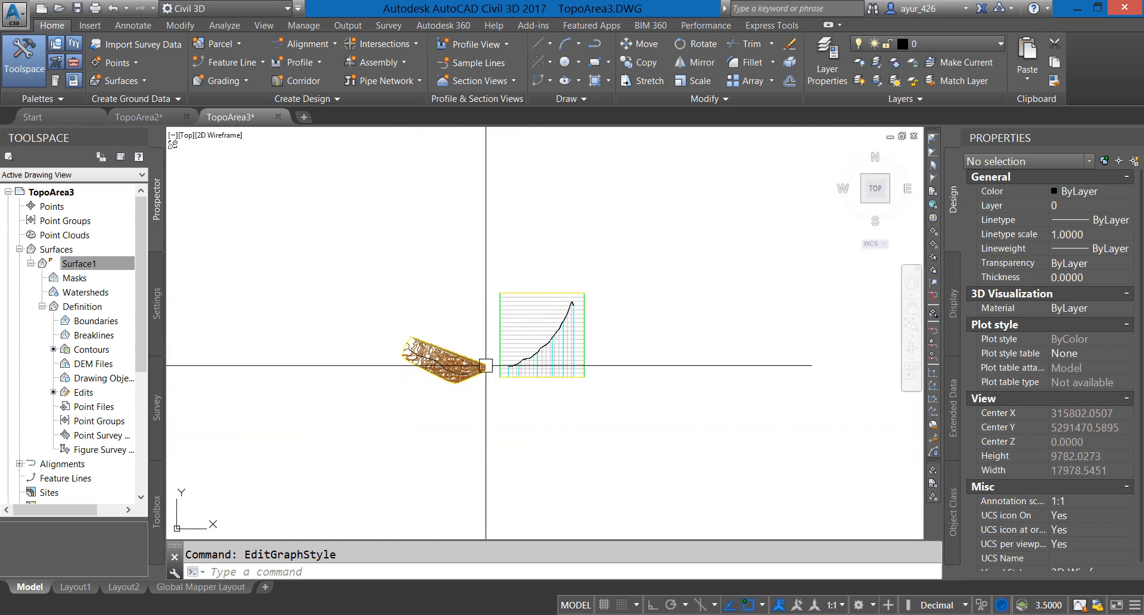
pyautogui.scroll(1, 464, 381)
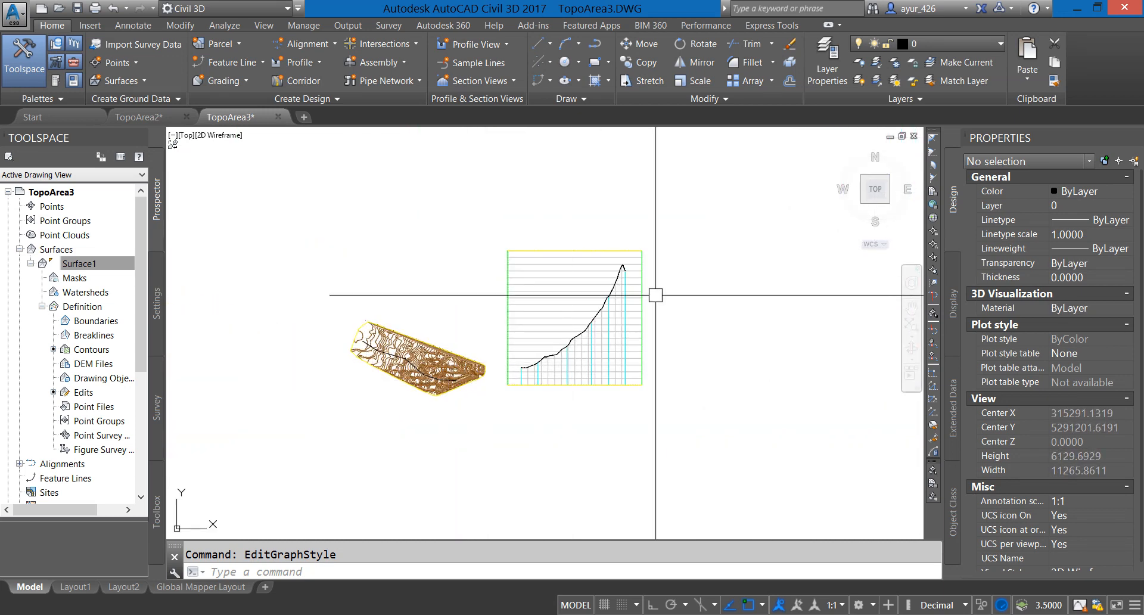
pyautogui.scroll(10, 461, 382)
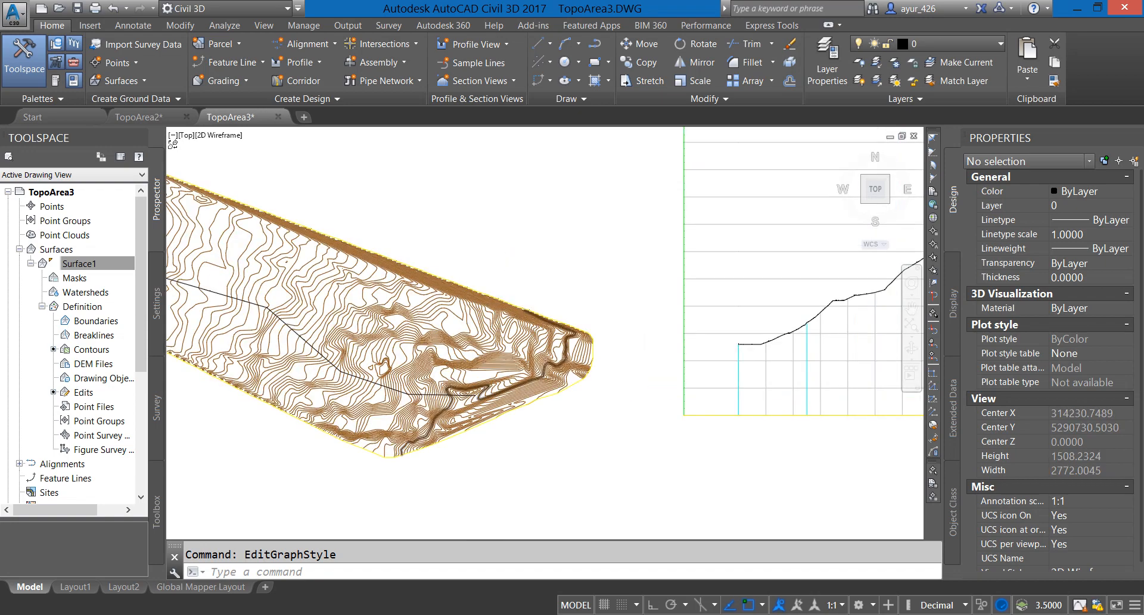
pyautogui.scroll(-5, 490, 386)
pyautogui.scroll(4, 598, 354)
pyautogui.moveTo(598, 353); pyautogui.dragTo(636, 347, button='middle')
pyautogui.scroll(-4, 636, 347)
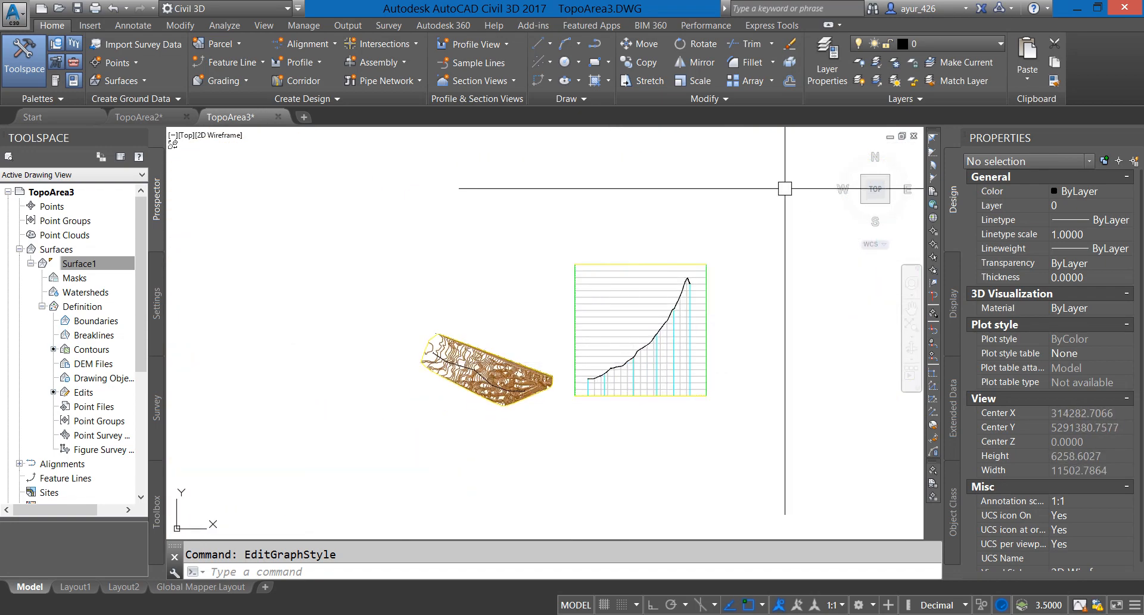